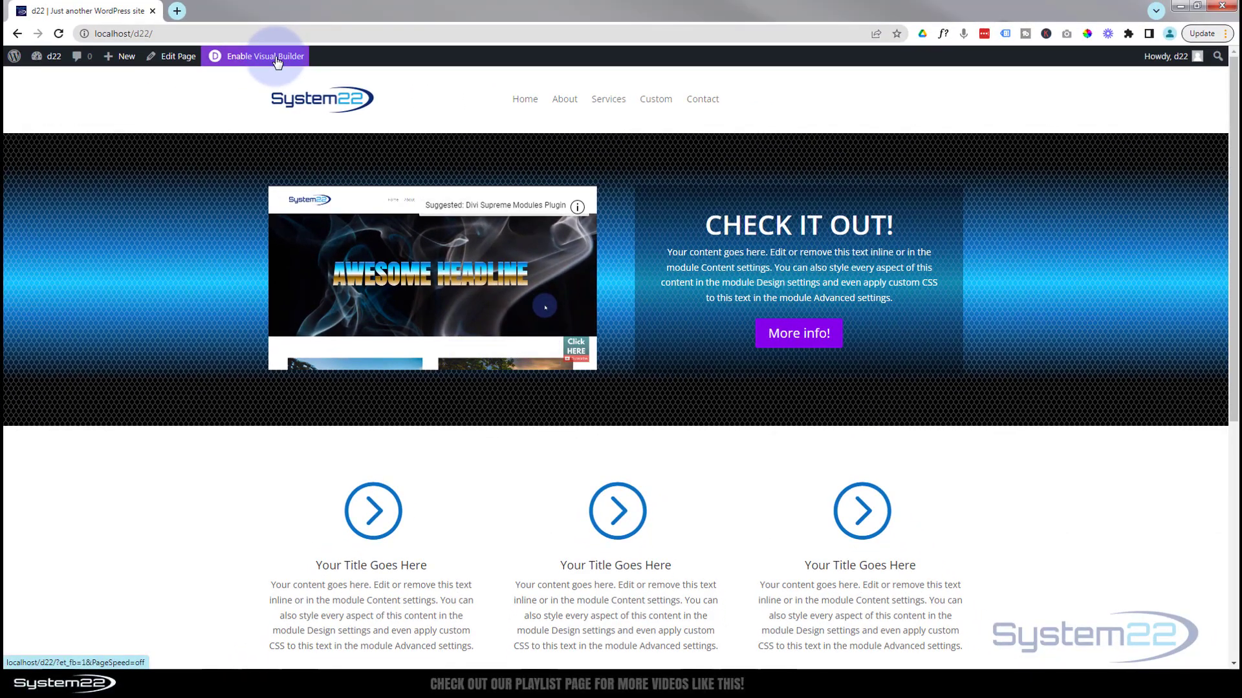
- Enable the Visual Builder for the home page and delete the blue hero section with the video and CHECK IT OUT! text
left_click(277, 59)
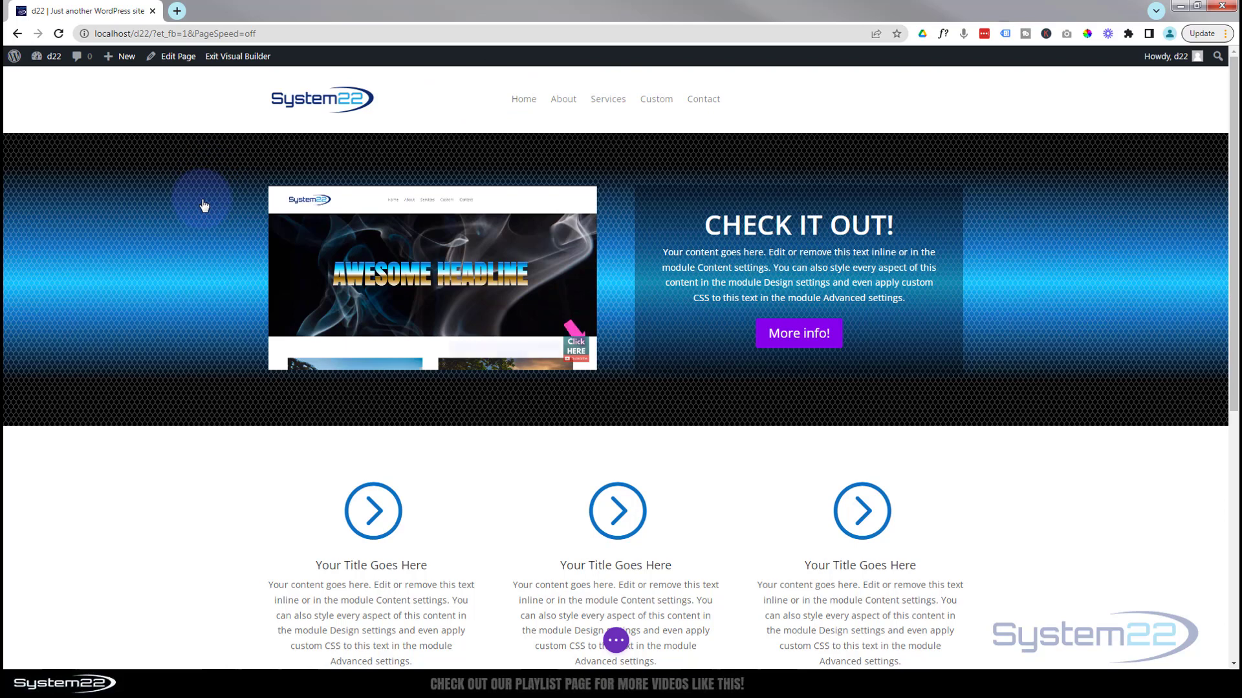
mouse_move(193, 243)
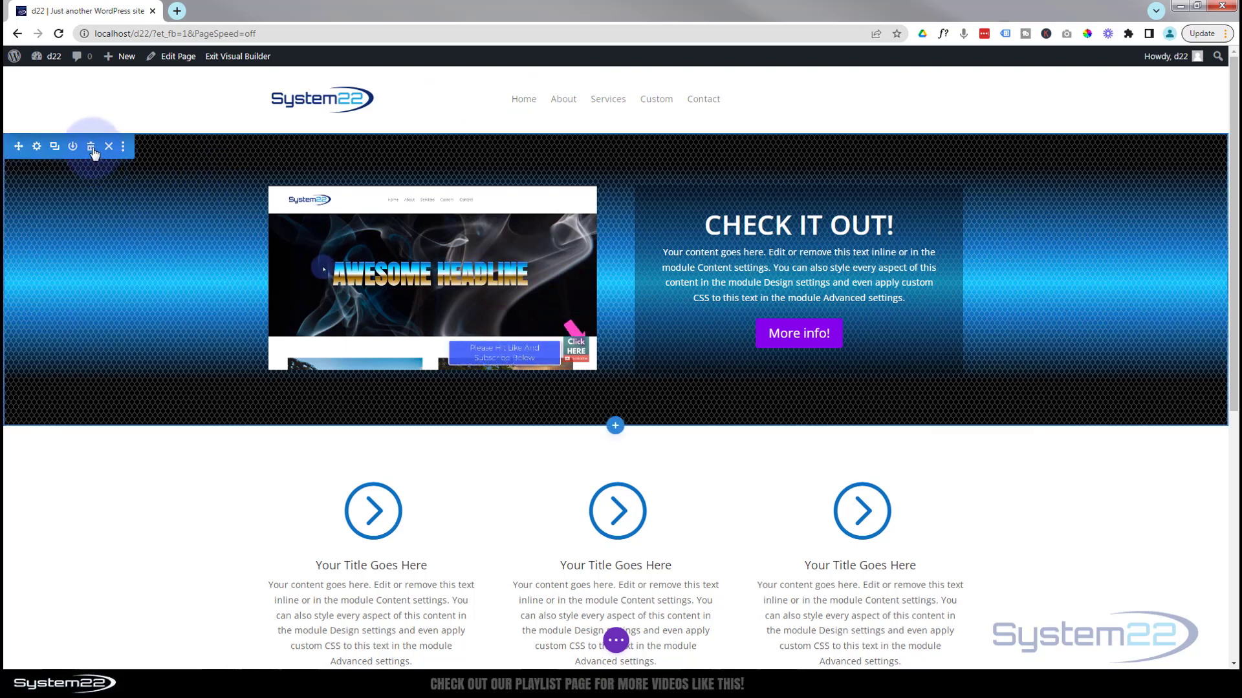
left_click(92, 148)
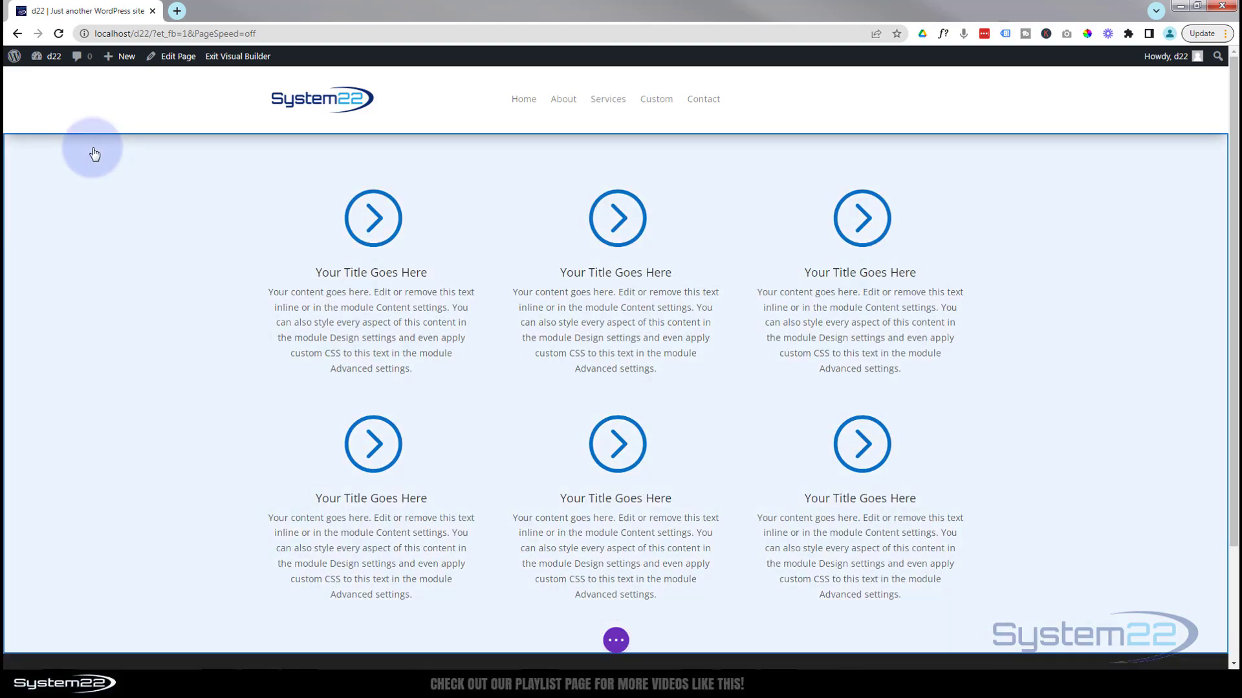
- Insert a regular section below the blurbs, containing a row with two equal columns
scroll(559, 515, "down", 2)
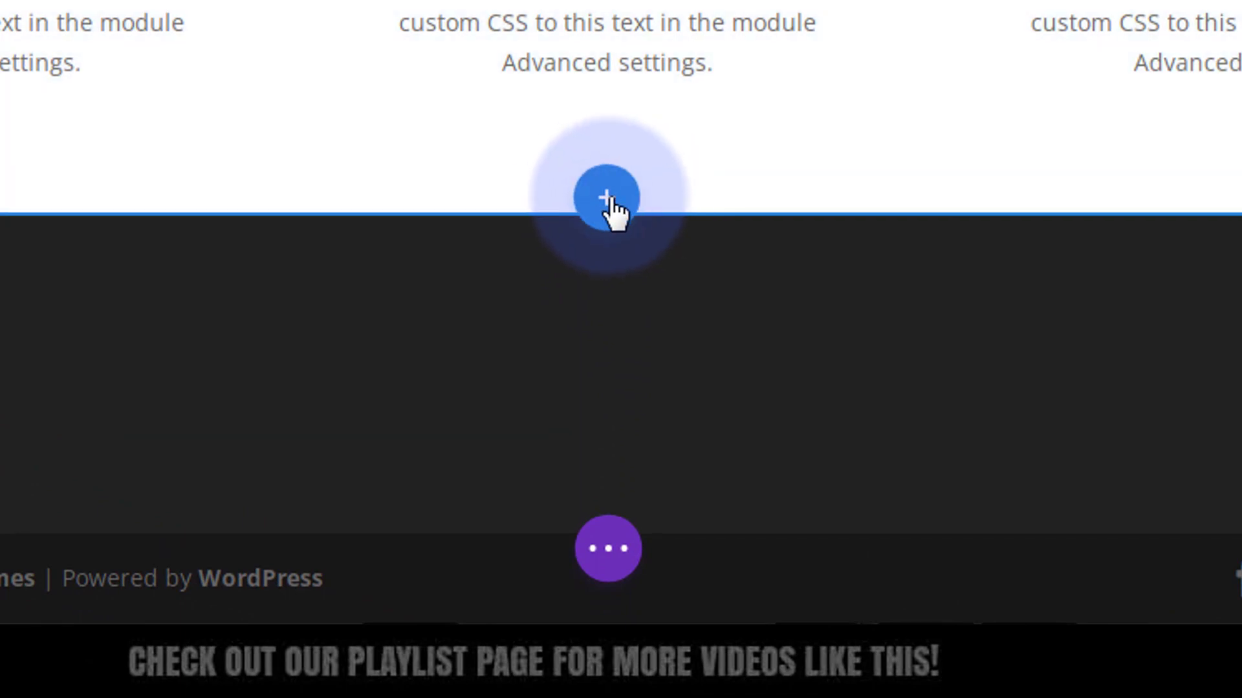
left_click(608, 201)
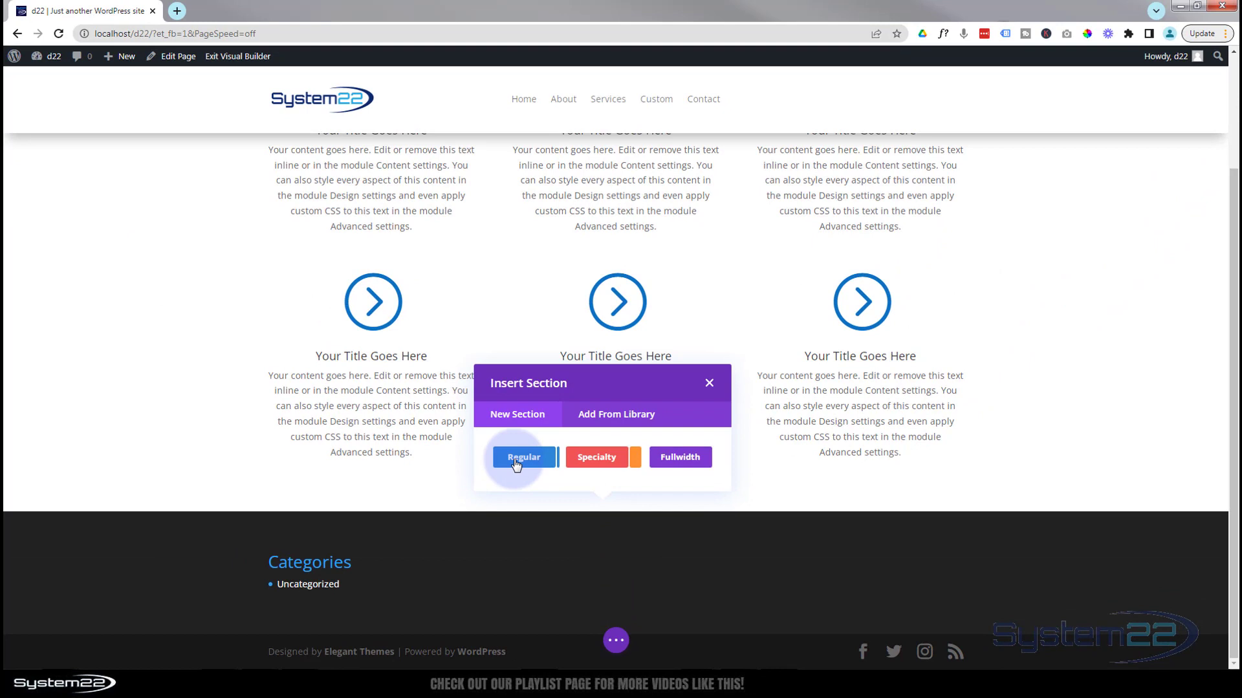
left_click(522, 458)
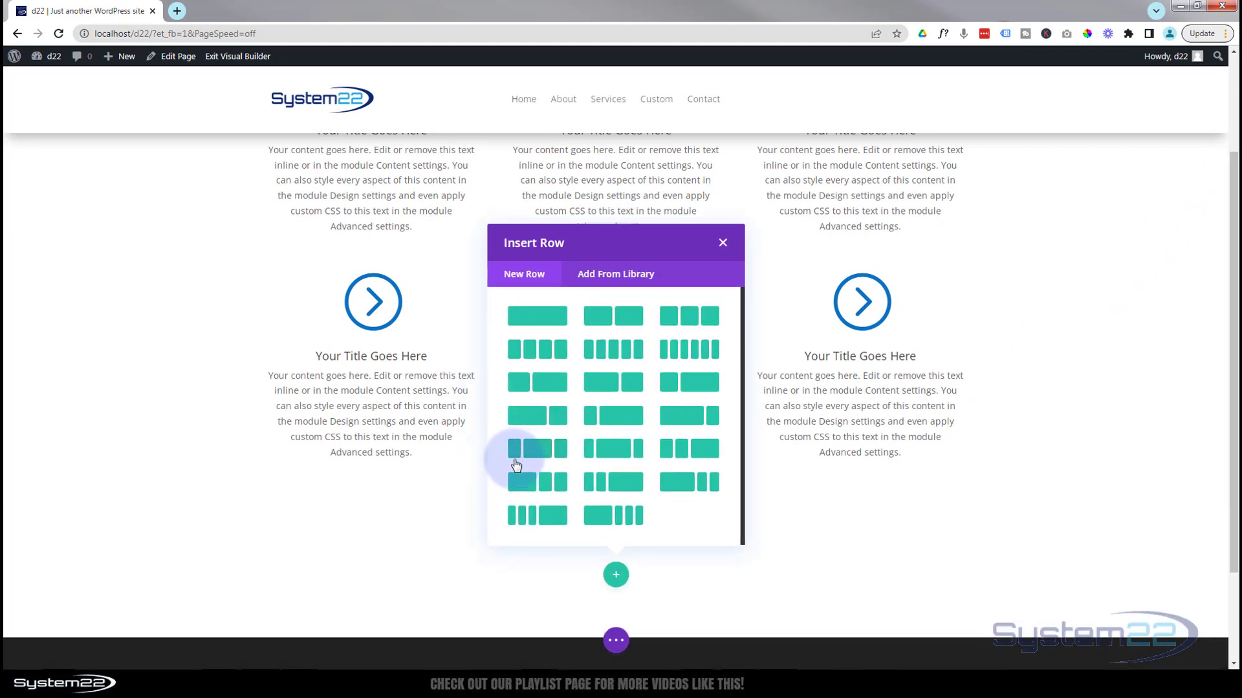
left_click(628, 321)
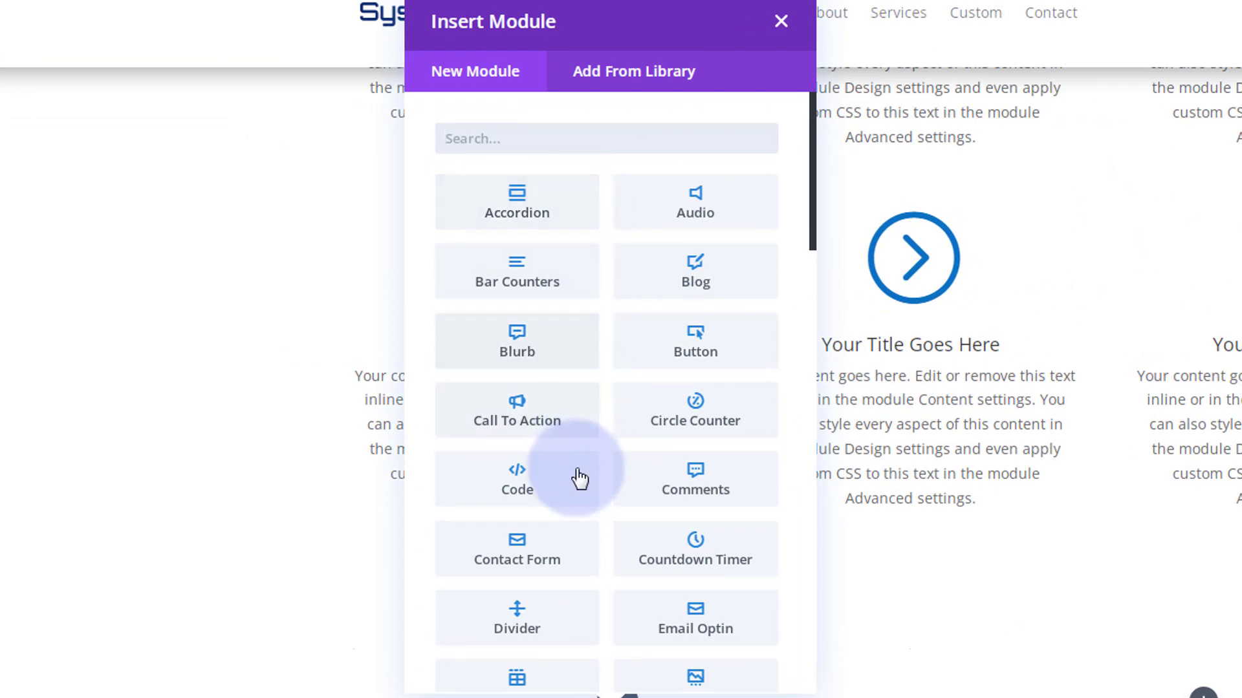
- Add a Code module to the first column of the new row
scroll(606, 448, "down", 3)
scroll(607, 448, "down", 10)
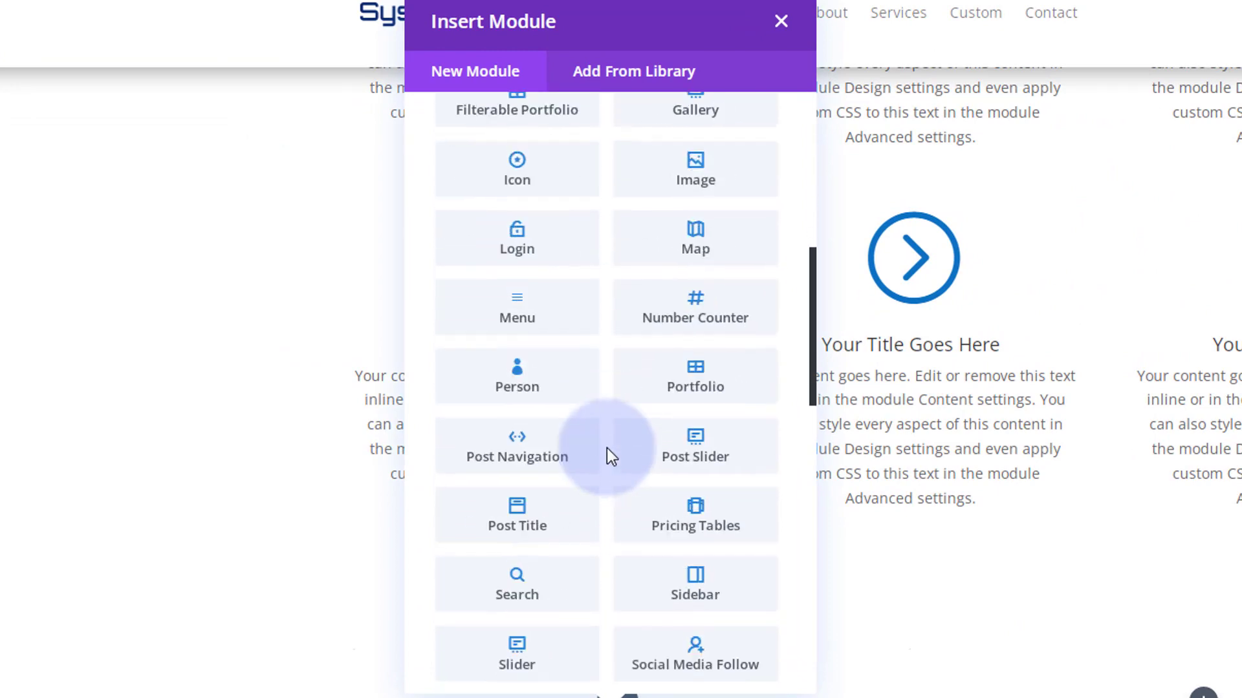
scroll(620, 446, "down", 10)
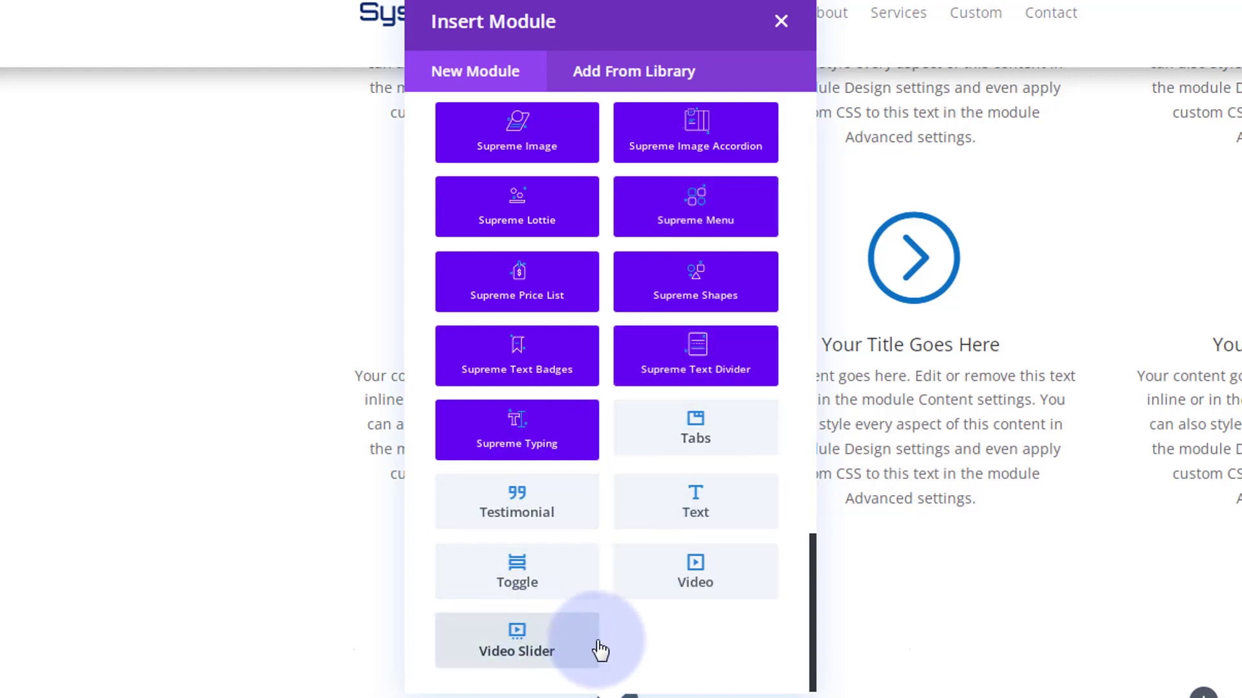
scroll(661, 551, "up", 8)
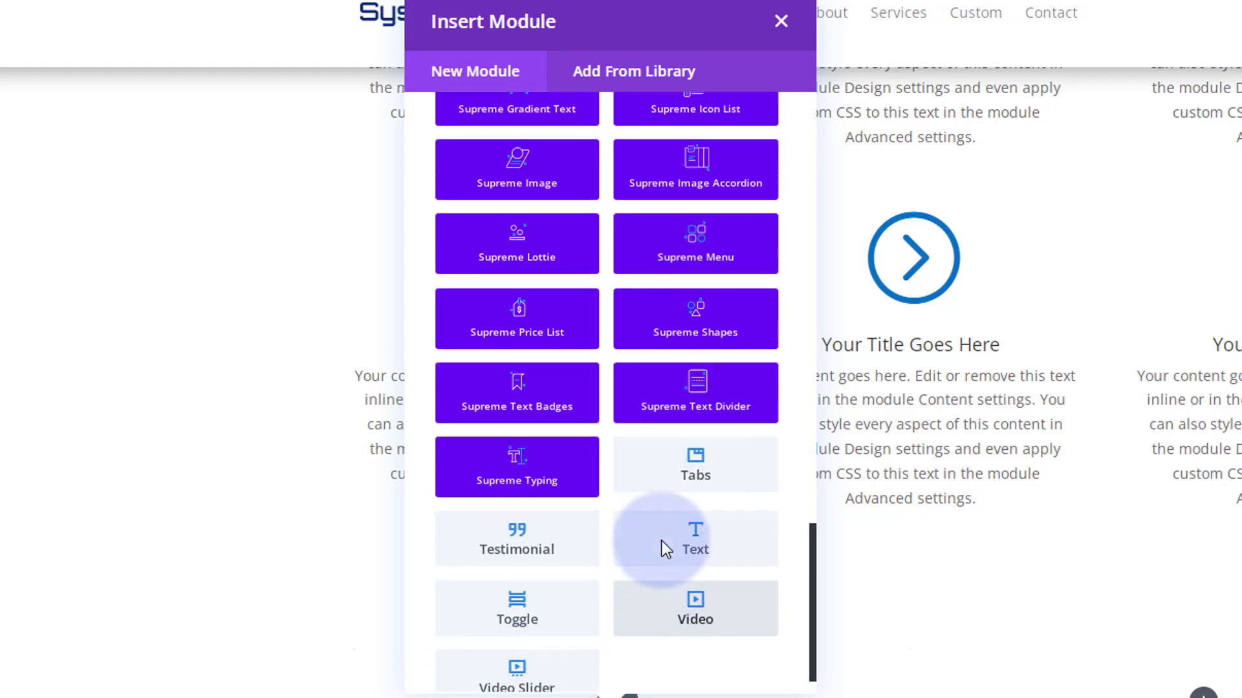
scroll(664, 551, "up", 10)
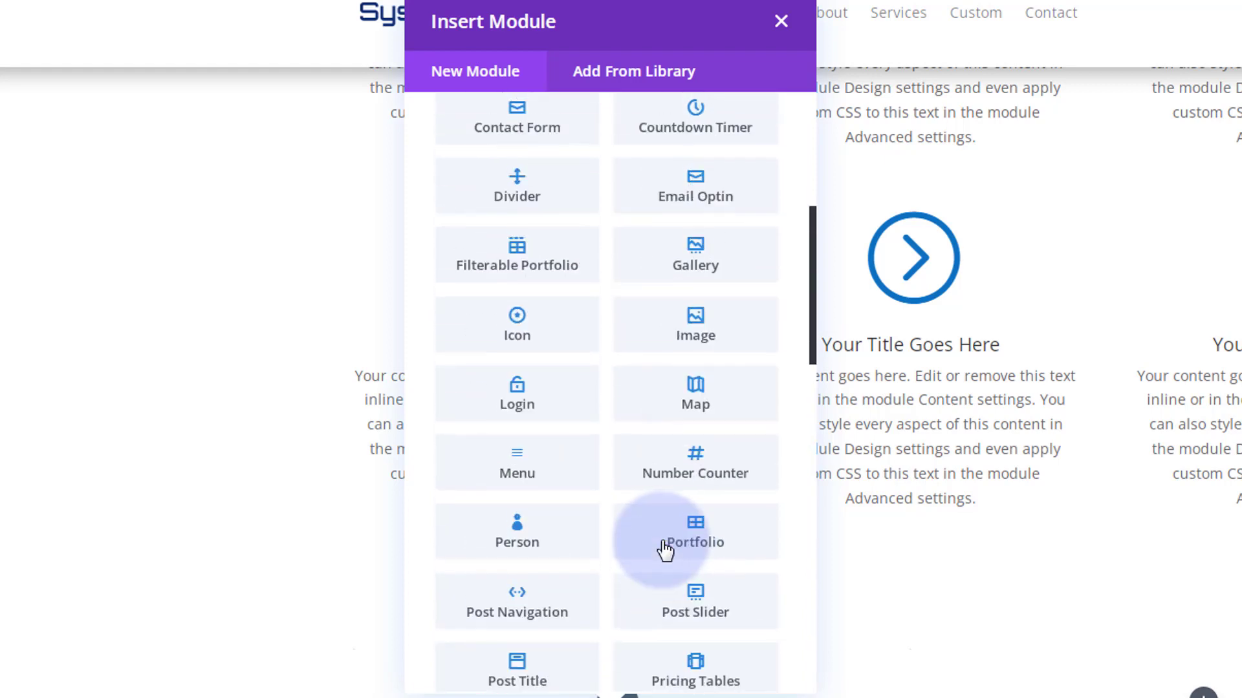
scroll(664, 551, "up", 2)
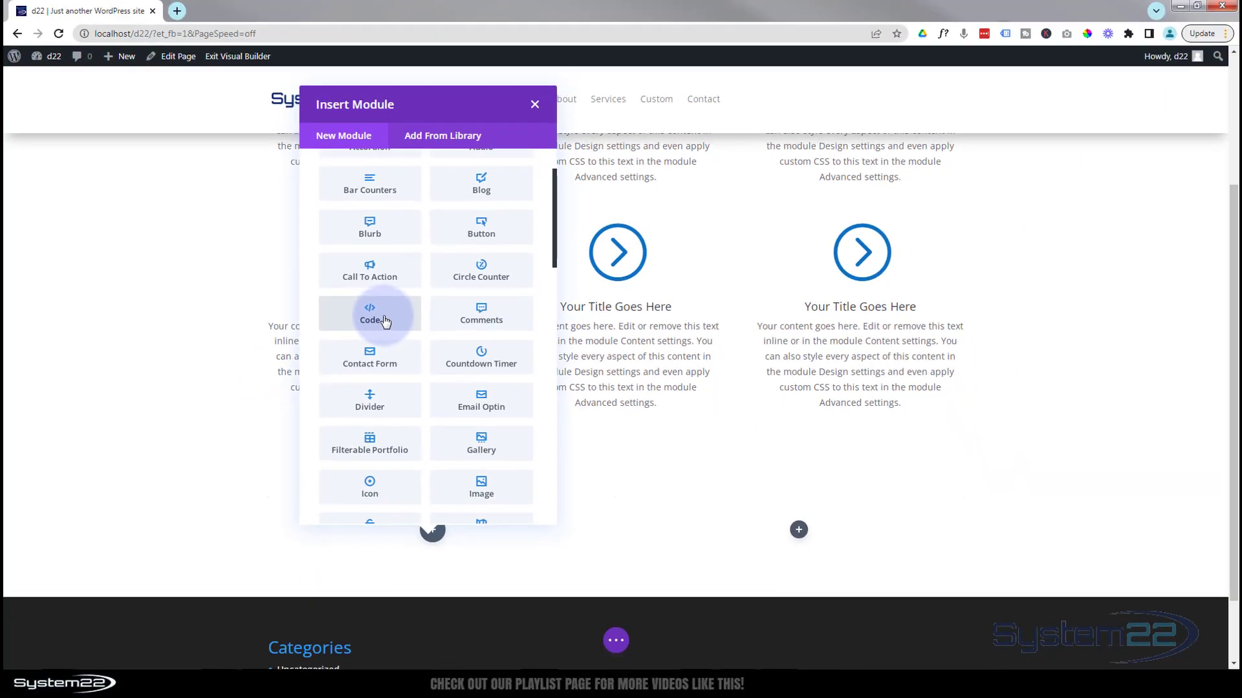
left_click(568, 372)
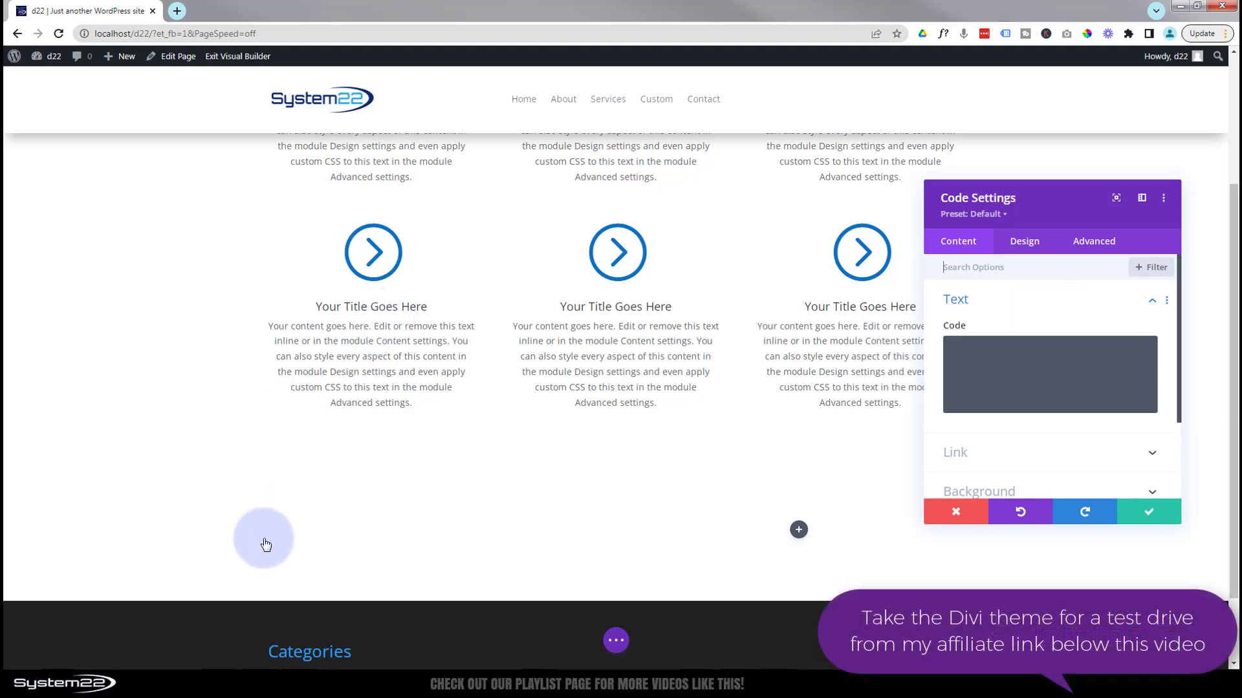
- Switch to the YouTube window, maximize it and open the Embed sharing option for the Divi 4 Ecommerce Store video
left_click(231, 679)
left_click_drag(0, 78, 251, 110)
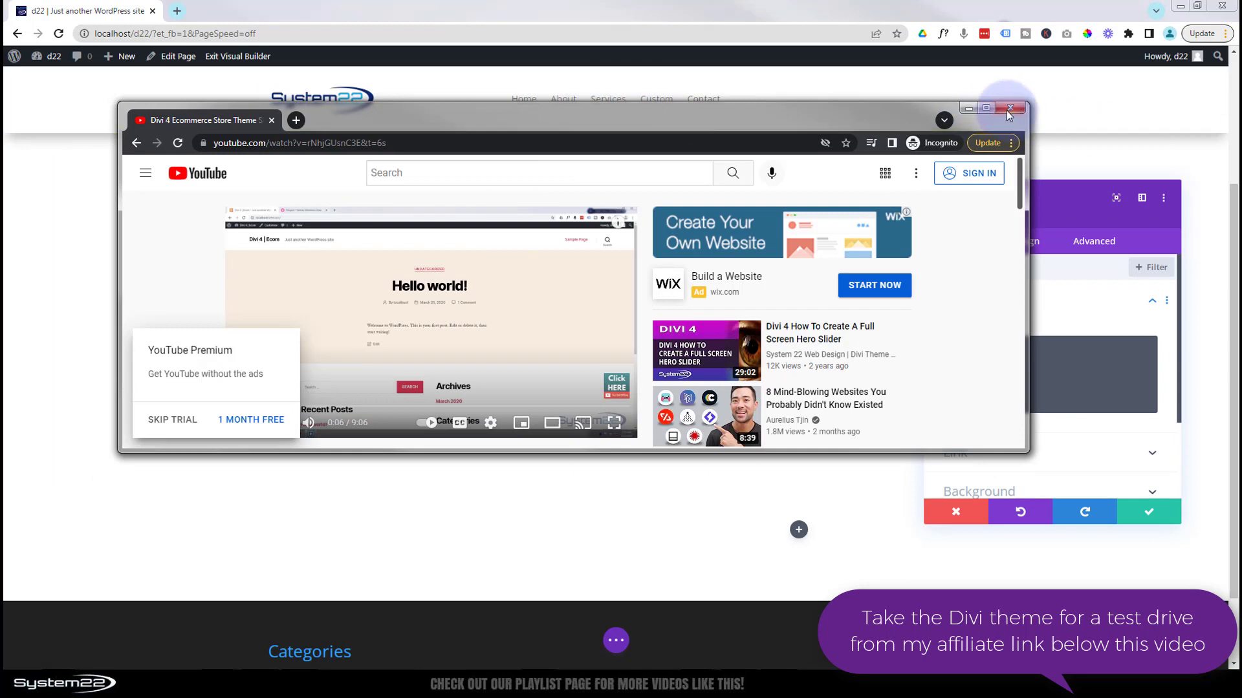
left_click(988, 110)
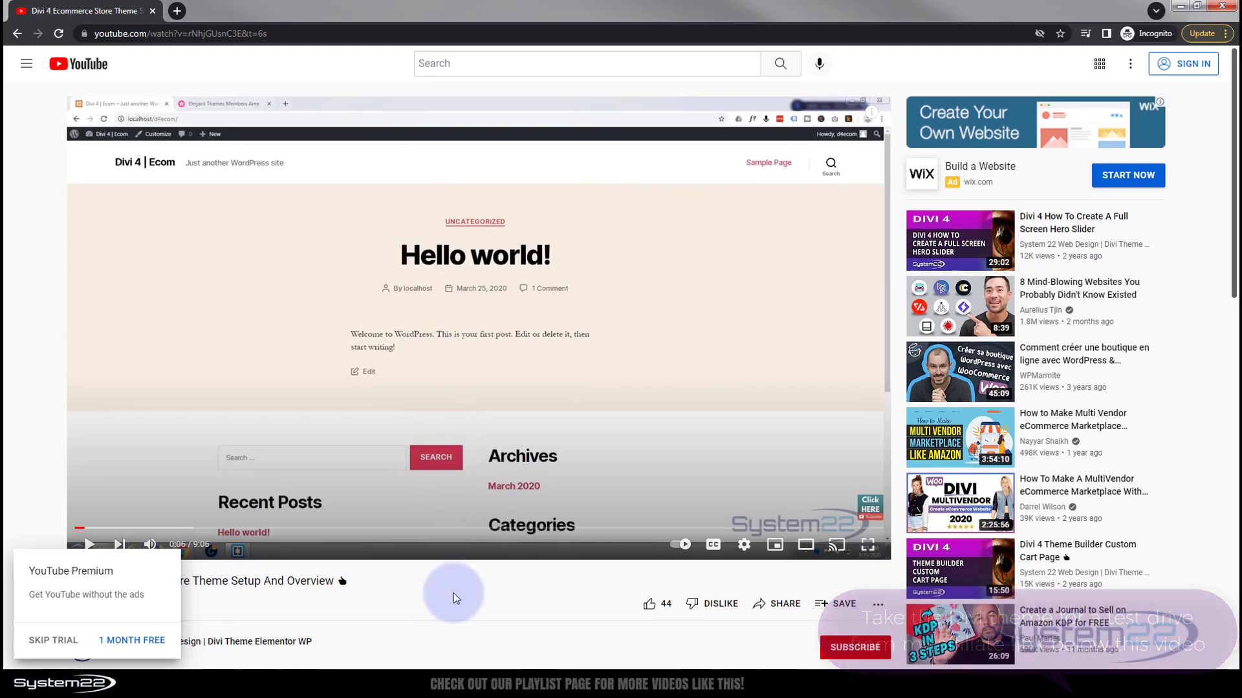
scroll(455, 599, "down", 3)
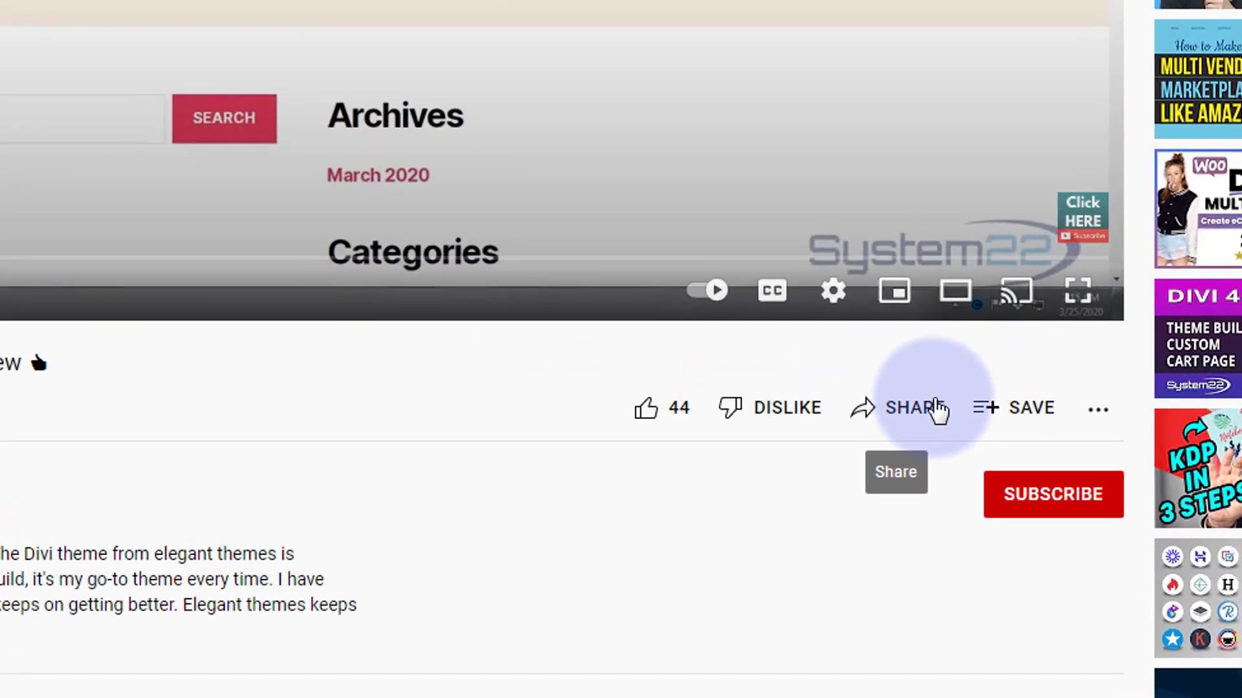
left_click(937, 408)
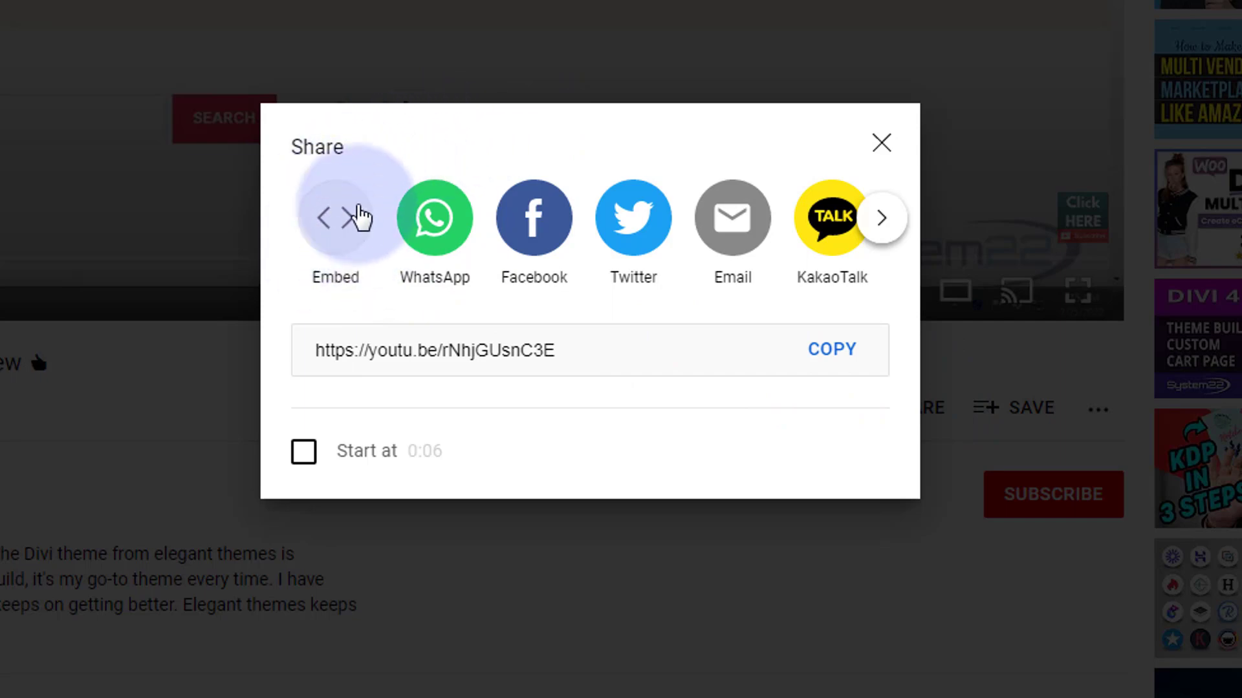
left_click(343, 224)
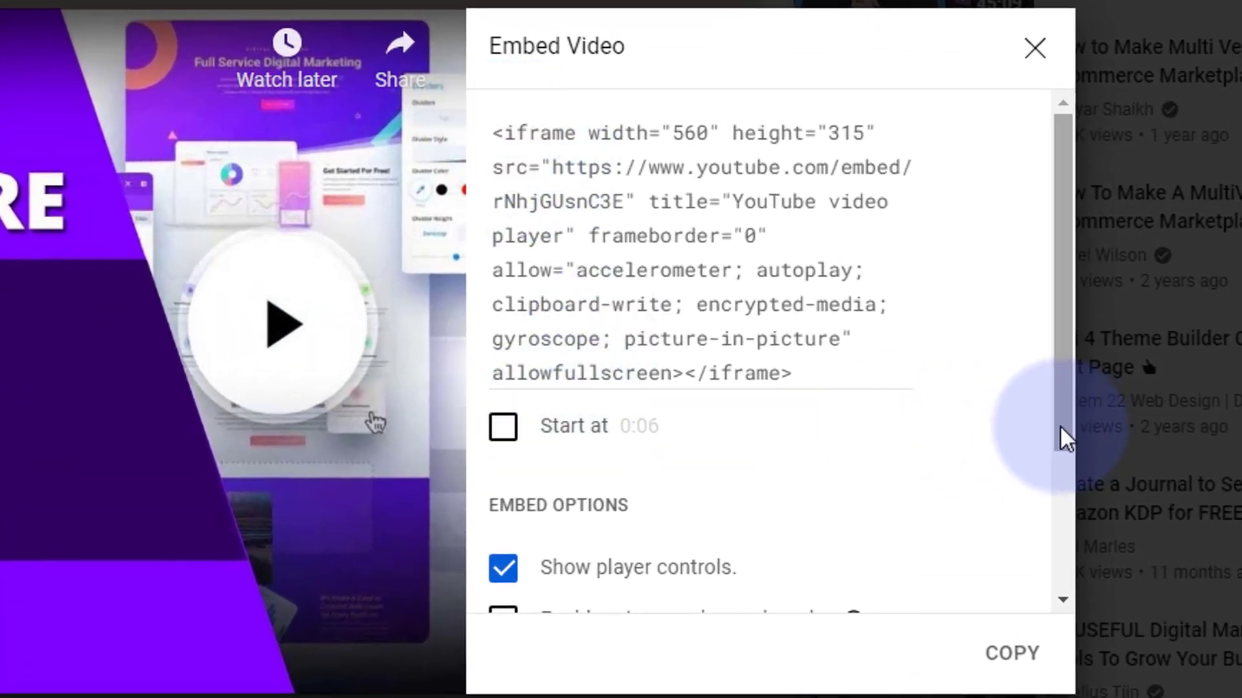
- Review the embed options, keeping player controls enabled, and copy the video's full iframe embed code
left_click_drag(1062, 435, 1057, 543)
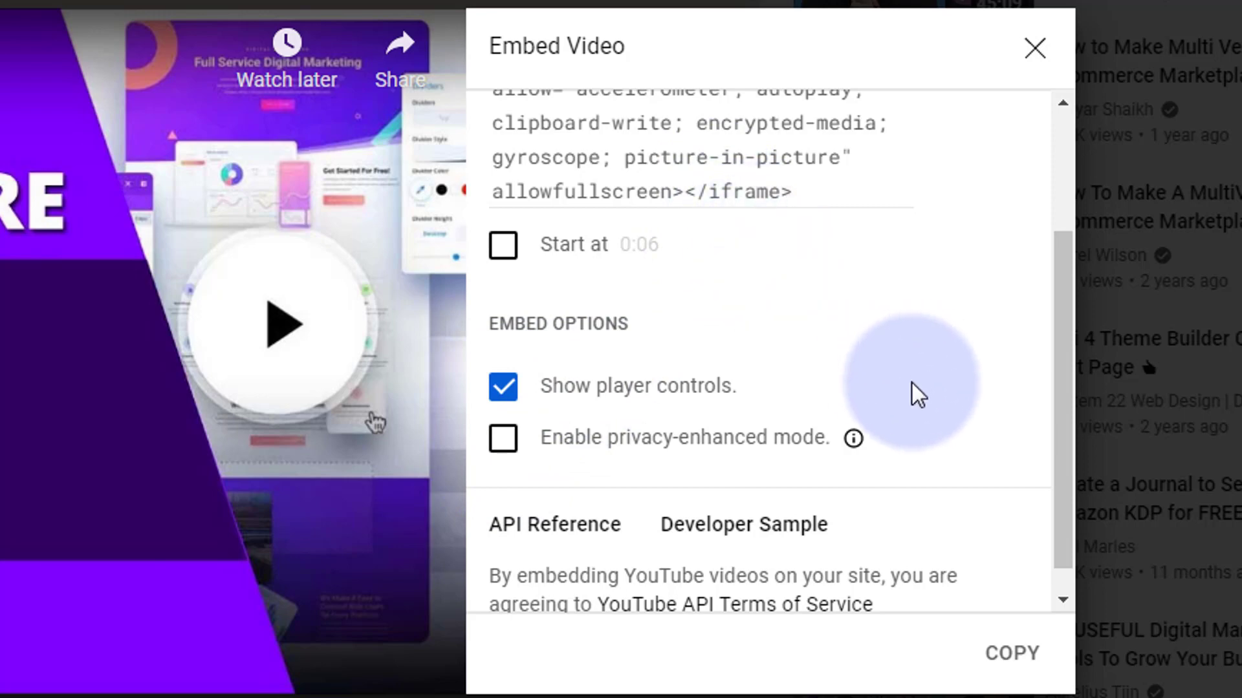
scroll(908, 385, "up", 2)
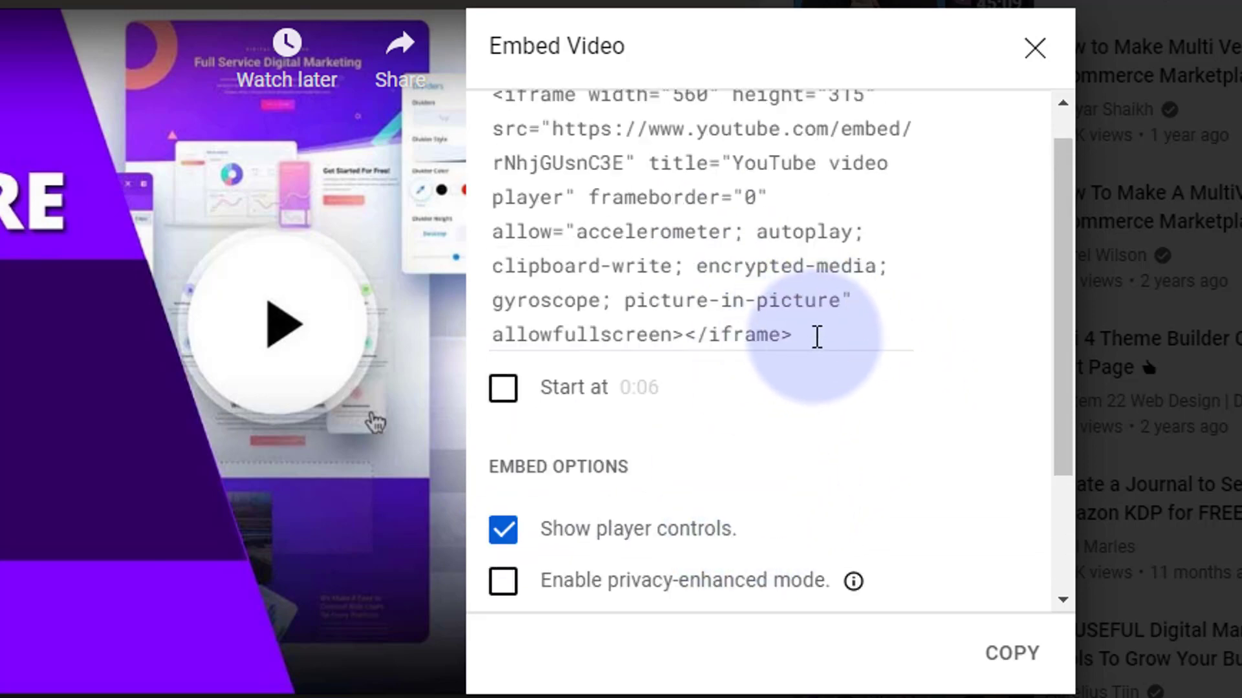
left_click_drag(815, 339, 493, 127)
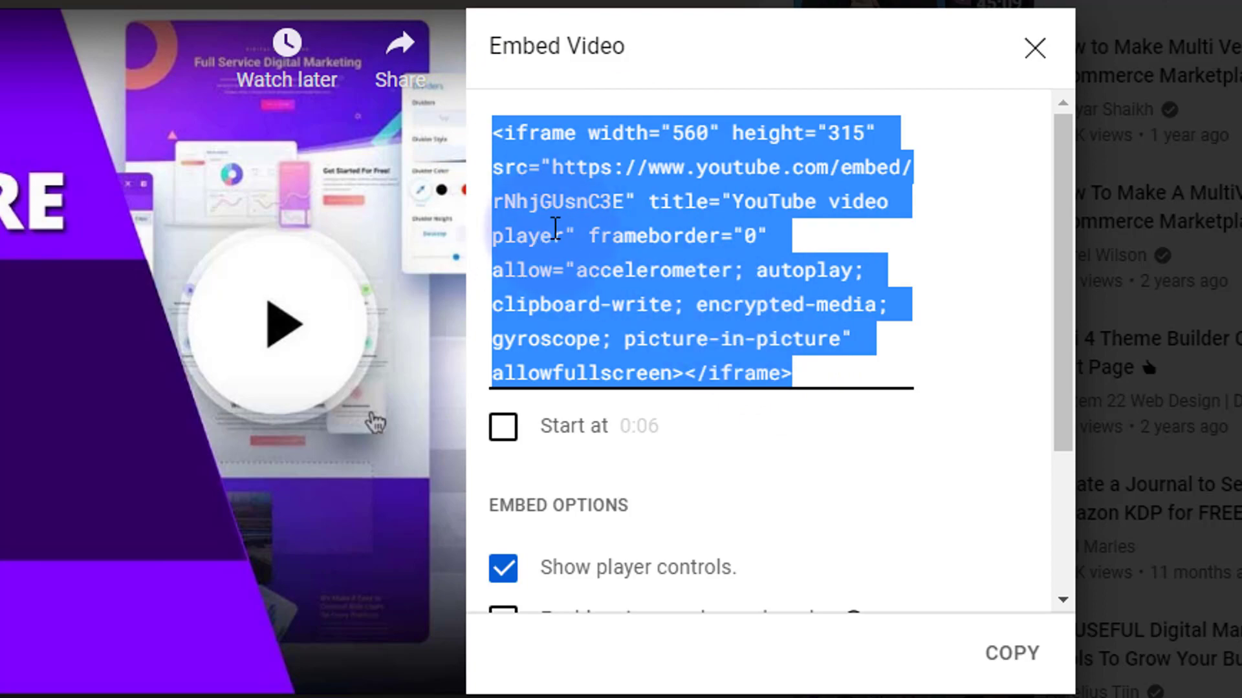
left_click(1019, 658)
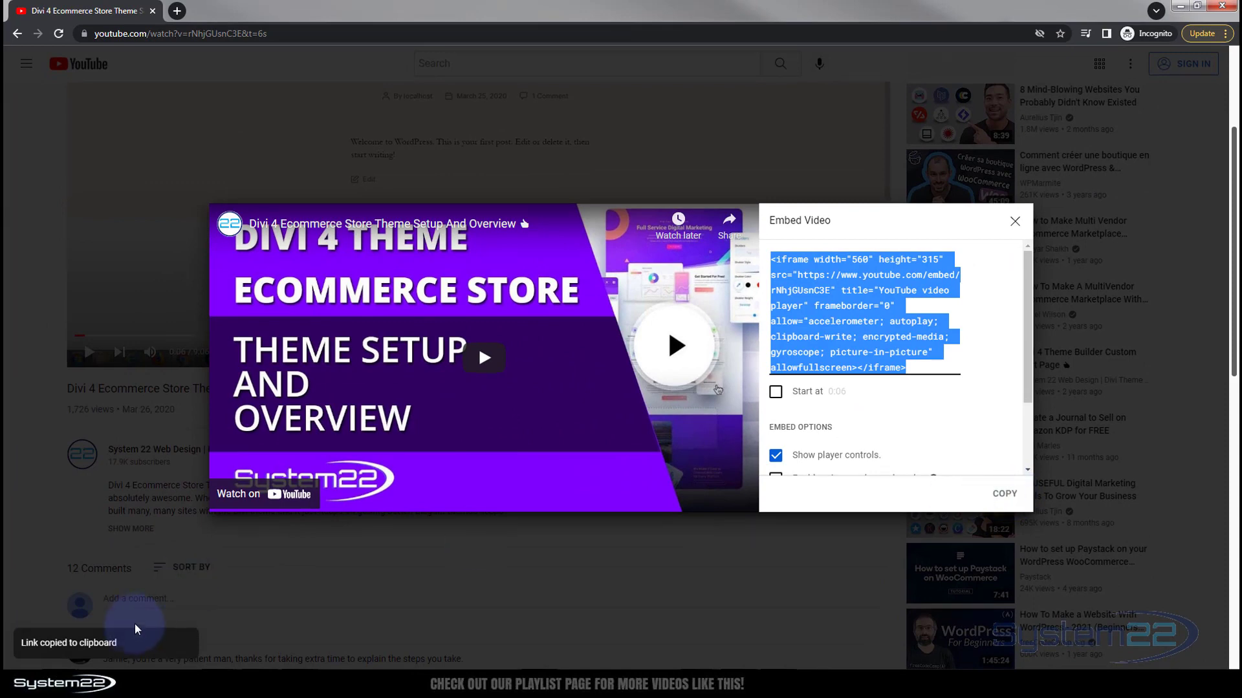
- Return to the Visual Builder page and paste the iframe embed code into the Code module
left_click(316, 194)
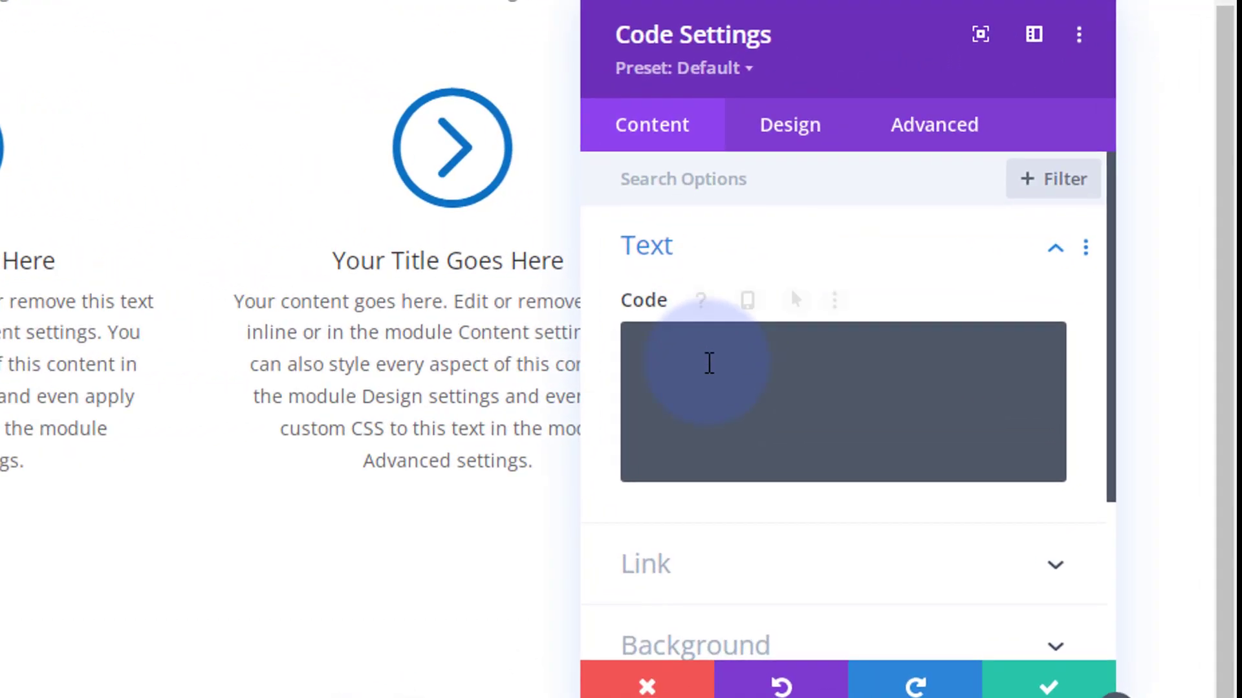
left_click(708, 361)
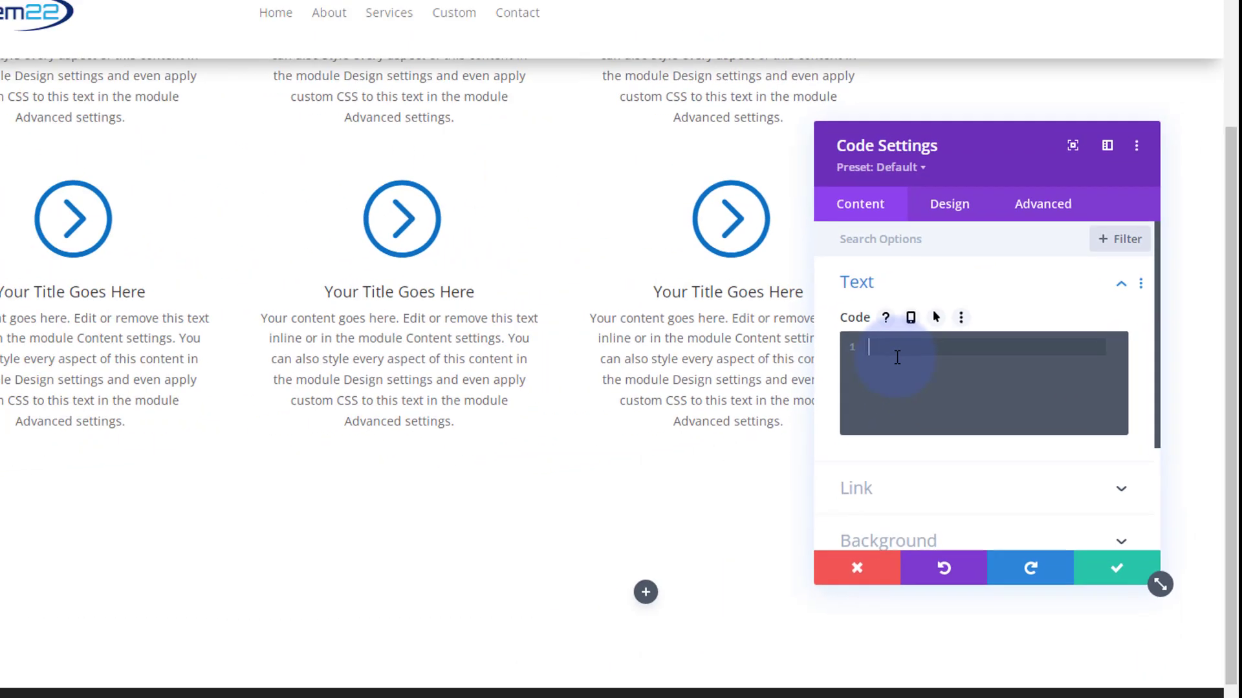
key("ctrl+v")
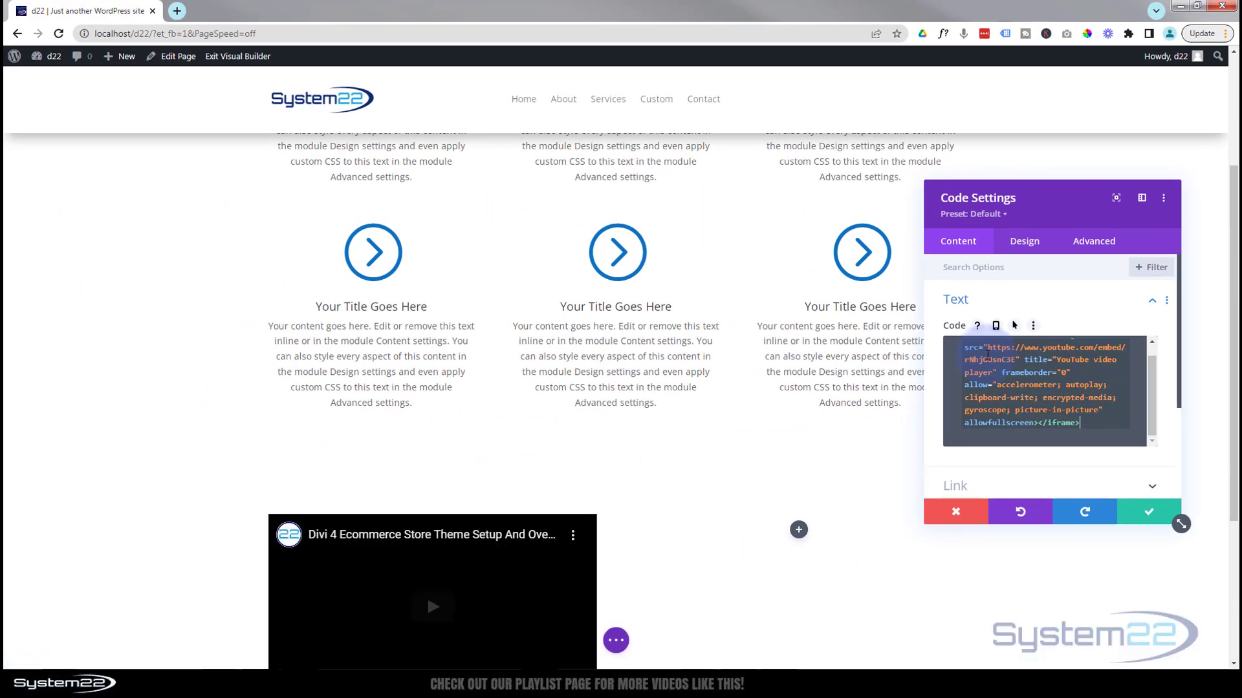
scroll(546, 569, "down", 2)
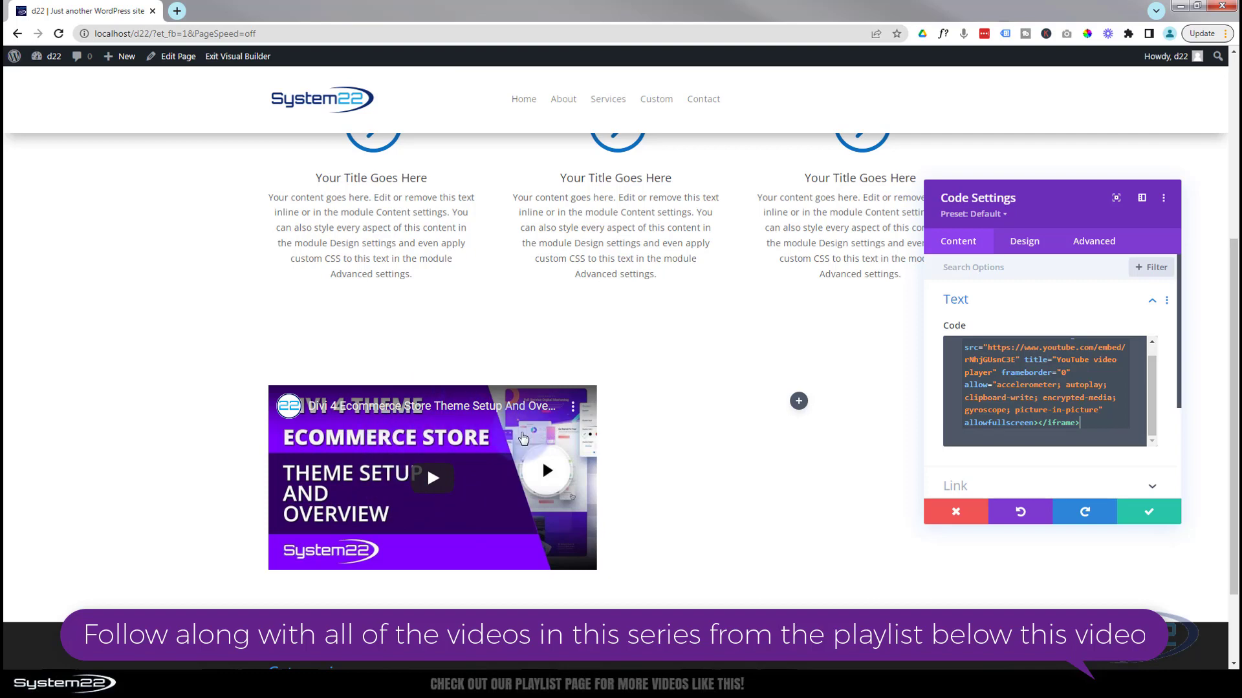
- Append ?autoplay=1&mute=1 to the YouTube embed URL in the iframe's src and save the Code module
left_click_drag(1045, 206, 732, 280)
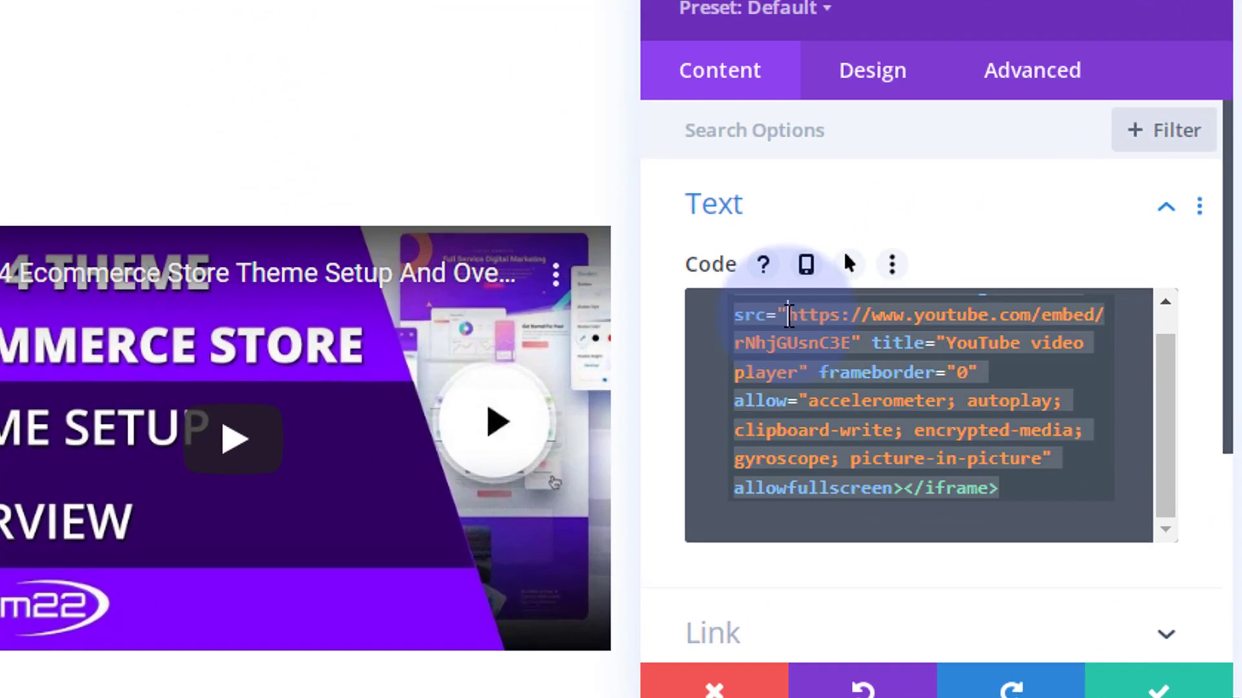
left_click_drag(865, 337, 893, 335)
left_click_drag(455, 233, 481, 277)
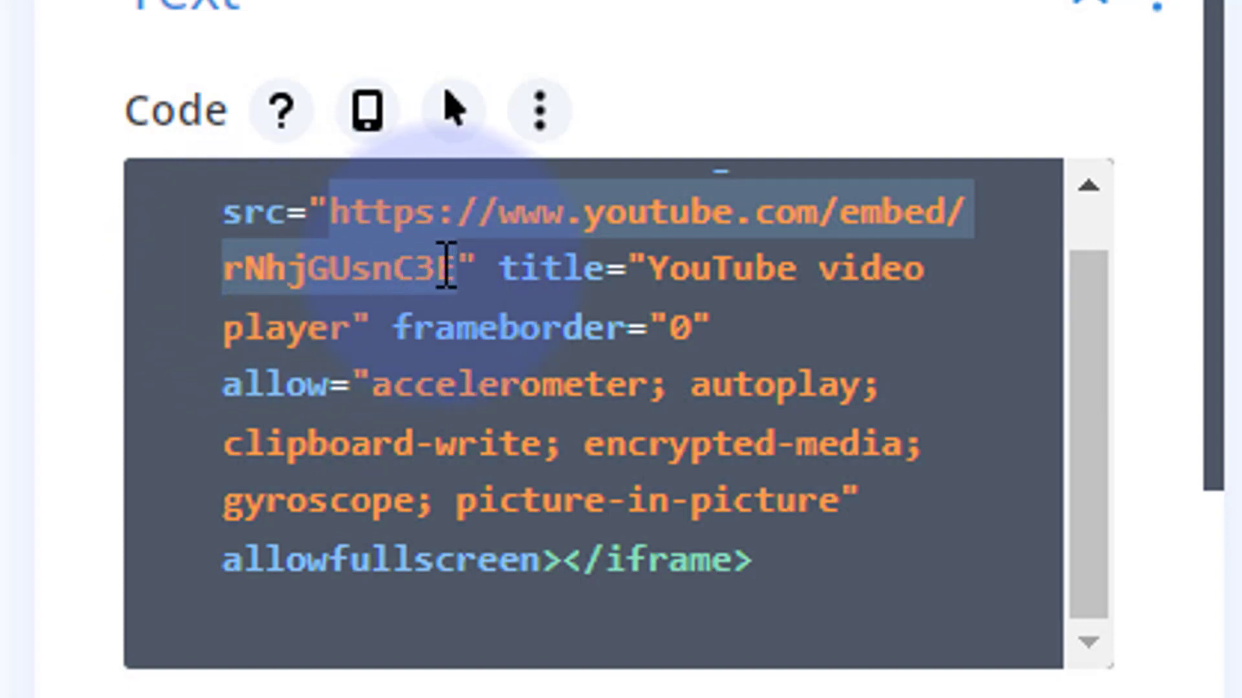
key("ctrl+a")
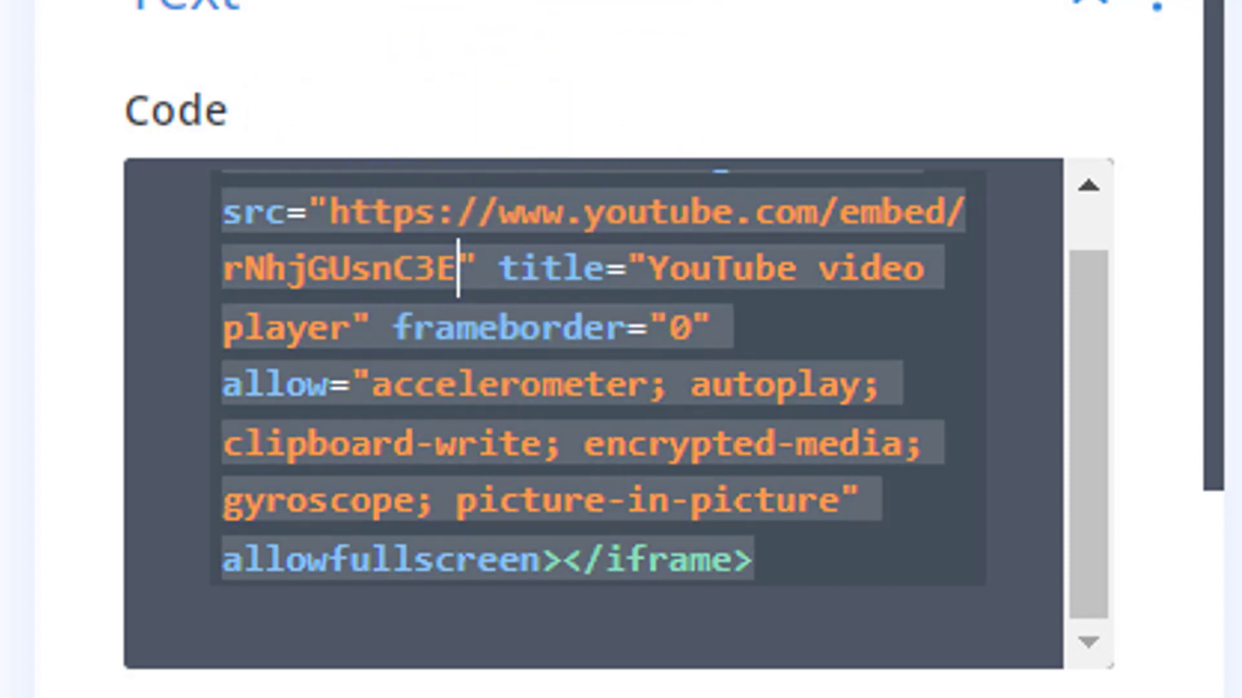
type("?")
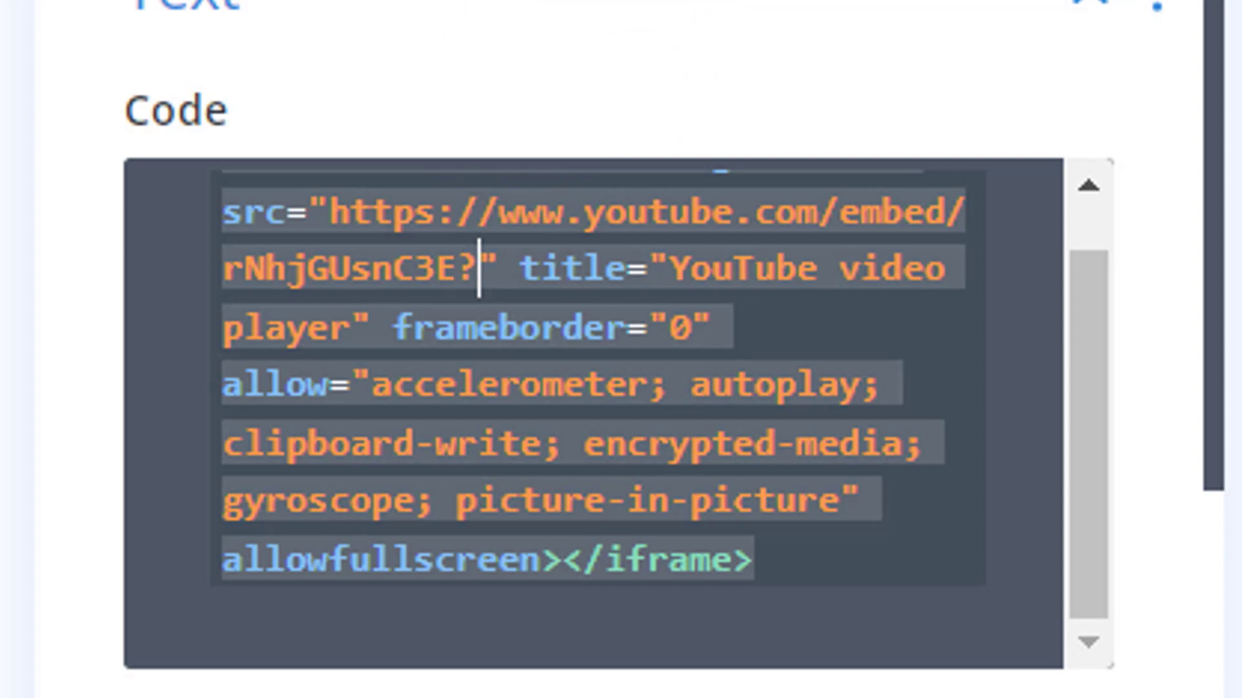
type("au")
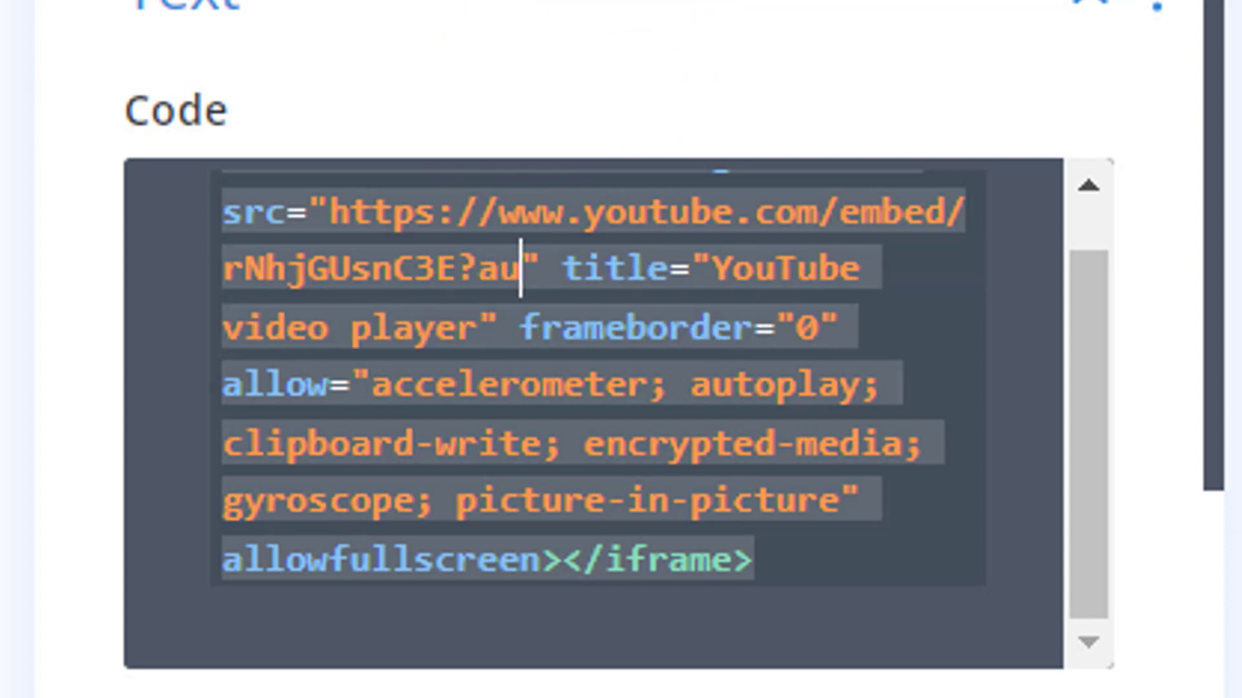
type("toplay=1&mute=1")
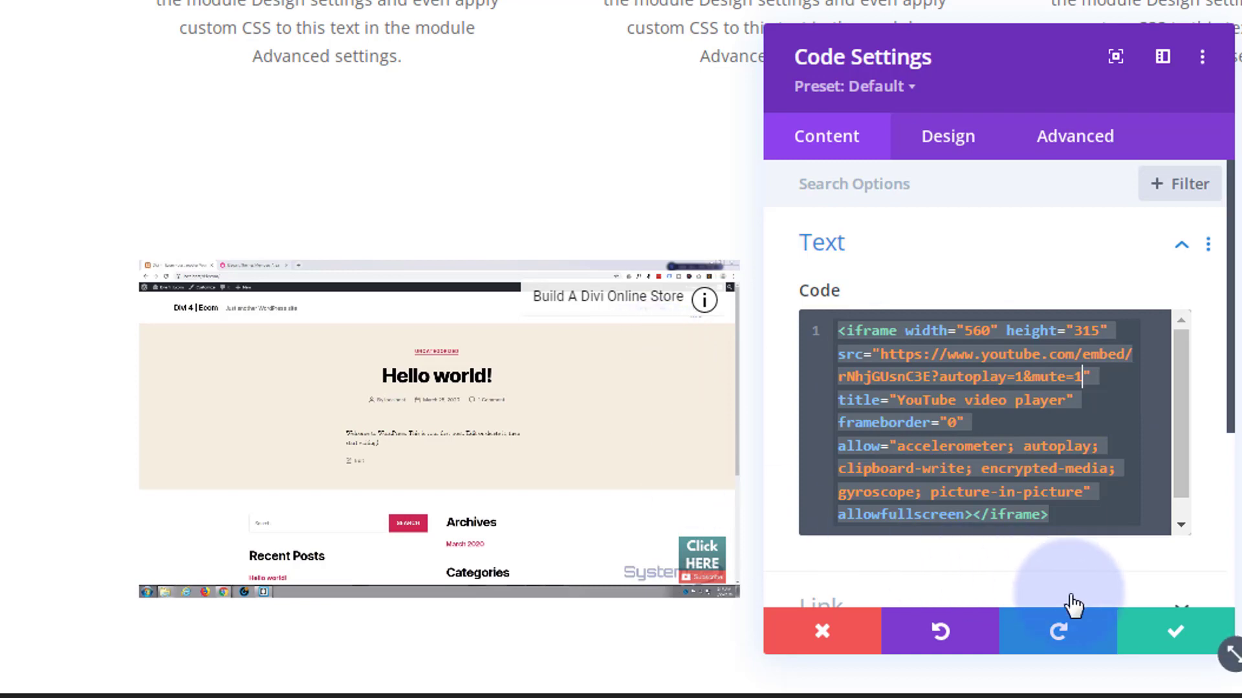
left_click(1173, 634)
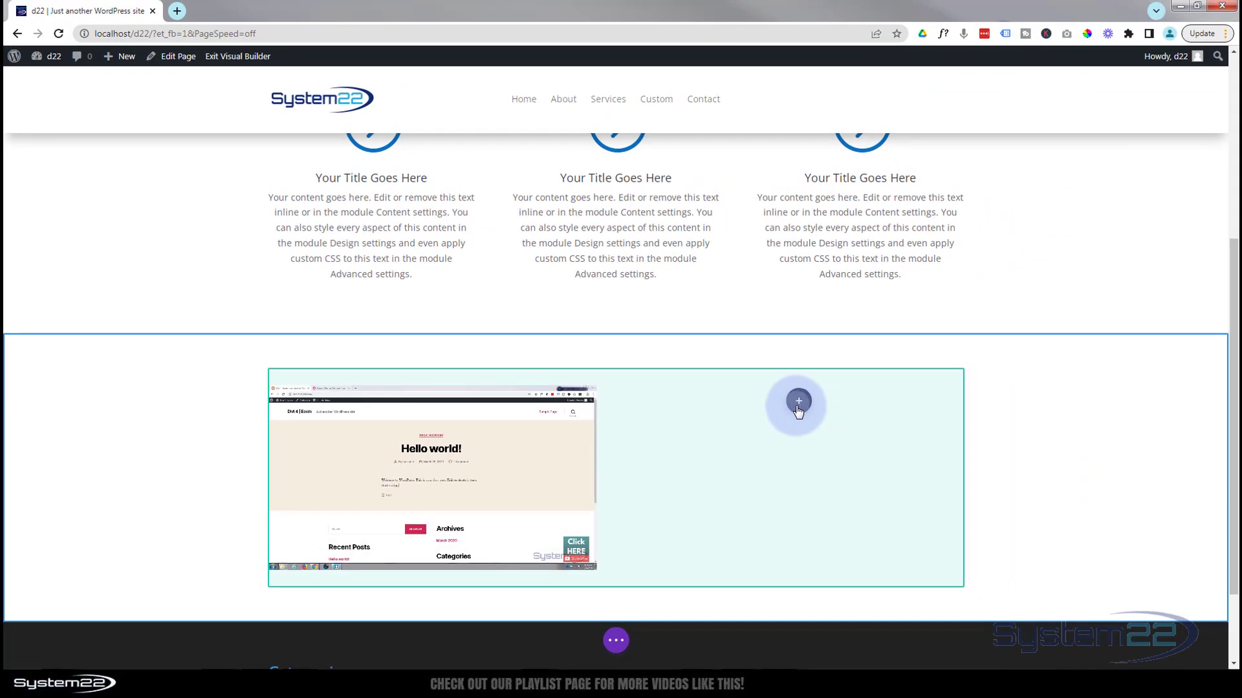
- Add a Call To Action module to the empty second column beside the video
left_click(798, 402)
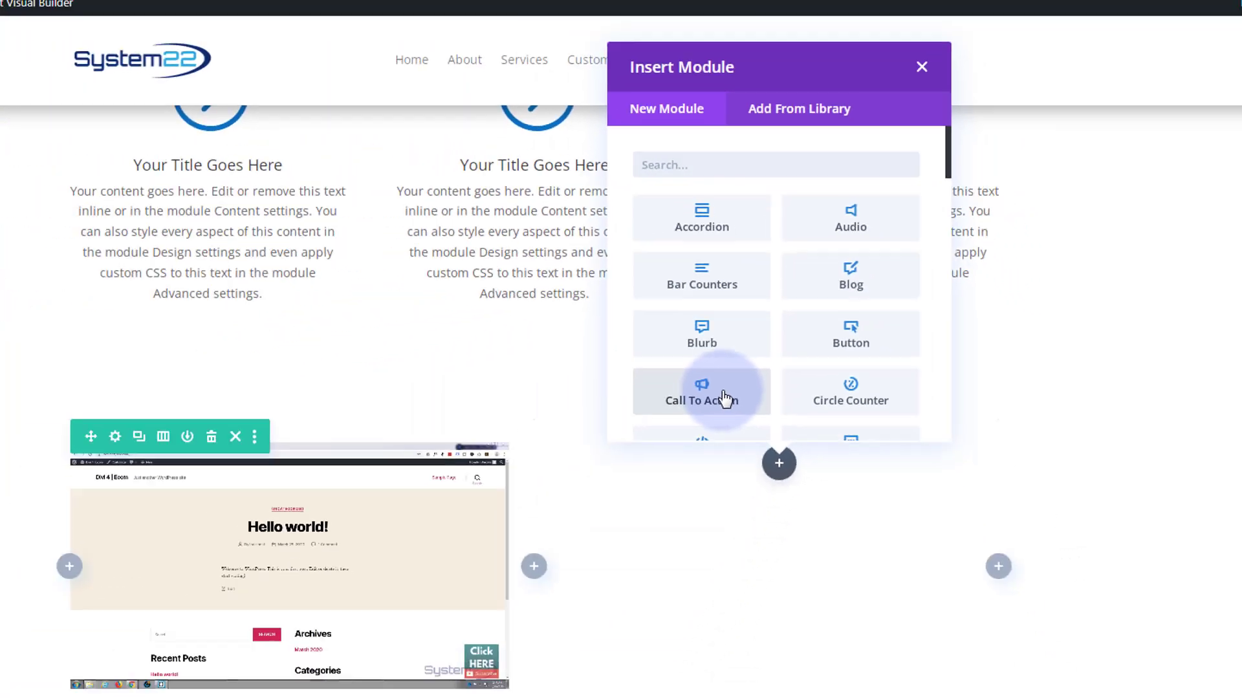
left_click(701, 393)
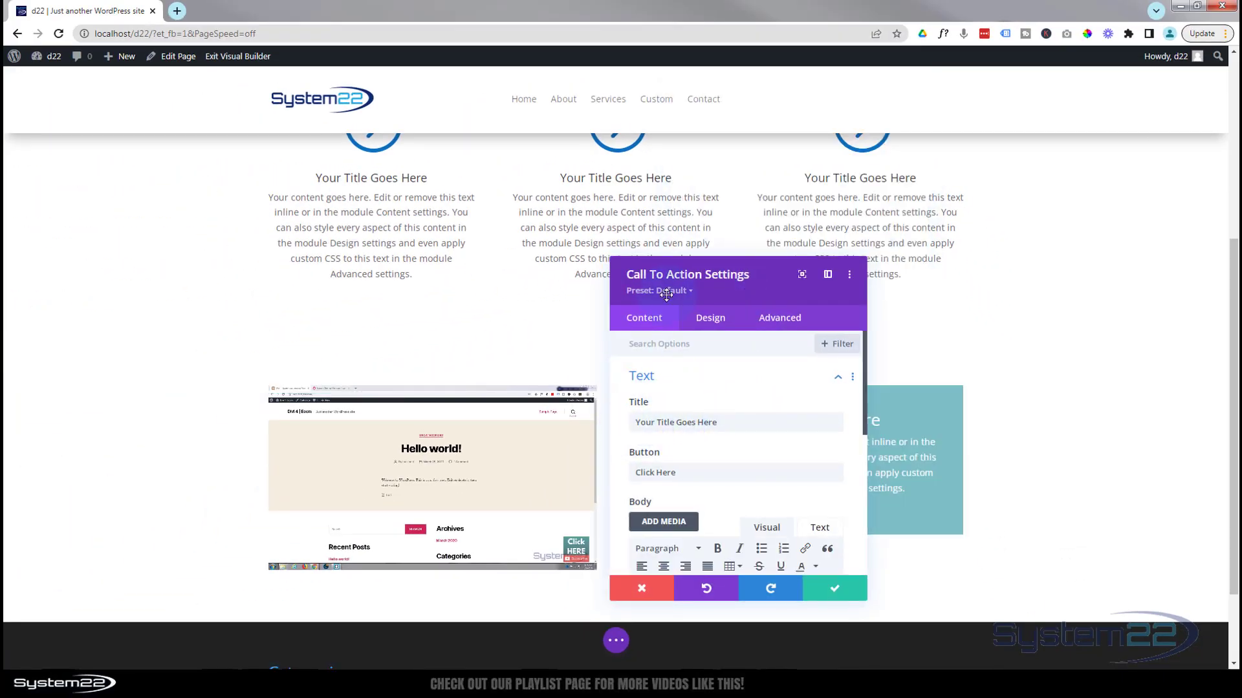
- Move the Call To Action settings window clear of the module and set its button text to "Learn More!"
left_click_drag(666, 295, 449, 289)
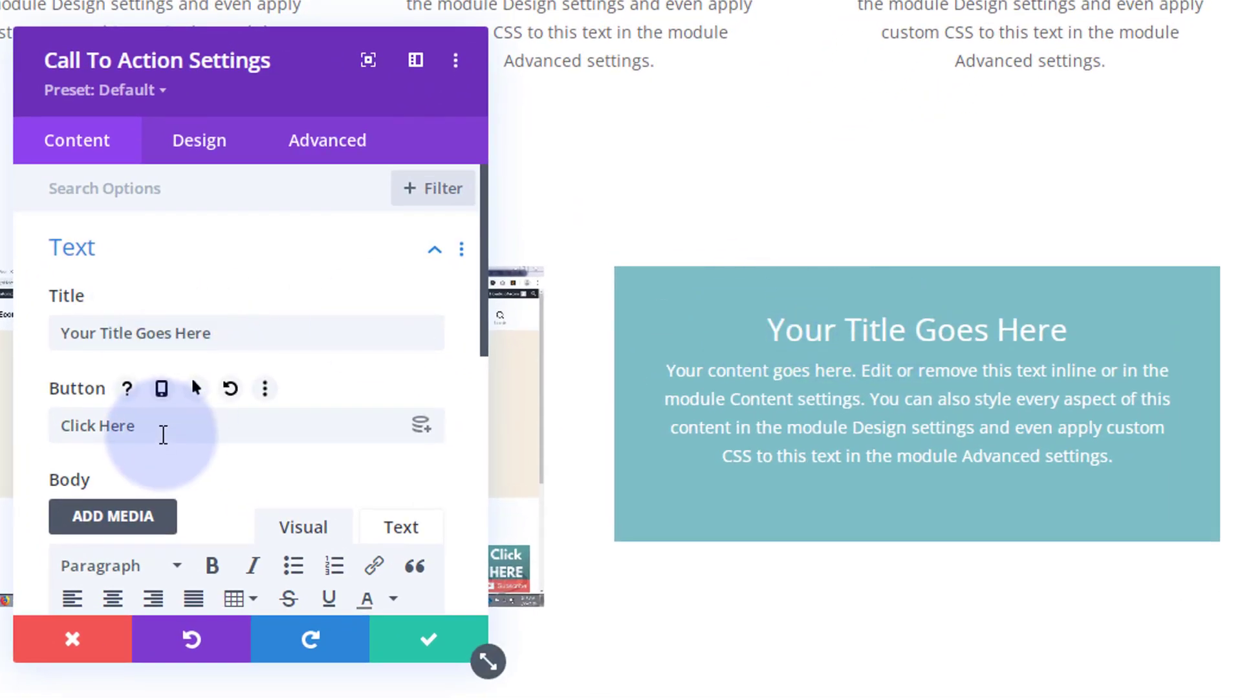
left_click_drag(163, 434, 52, 422)
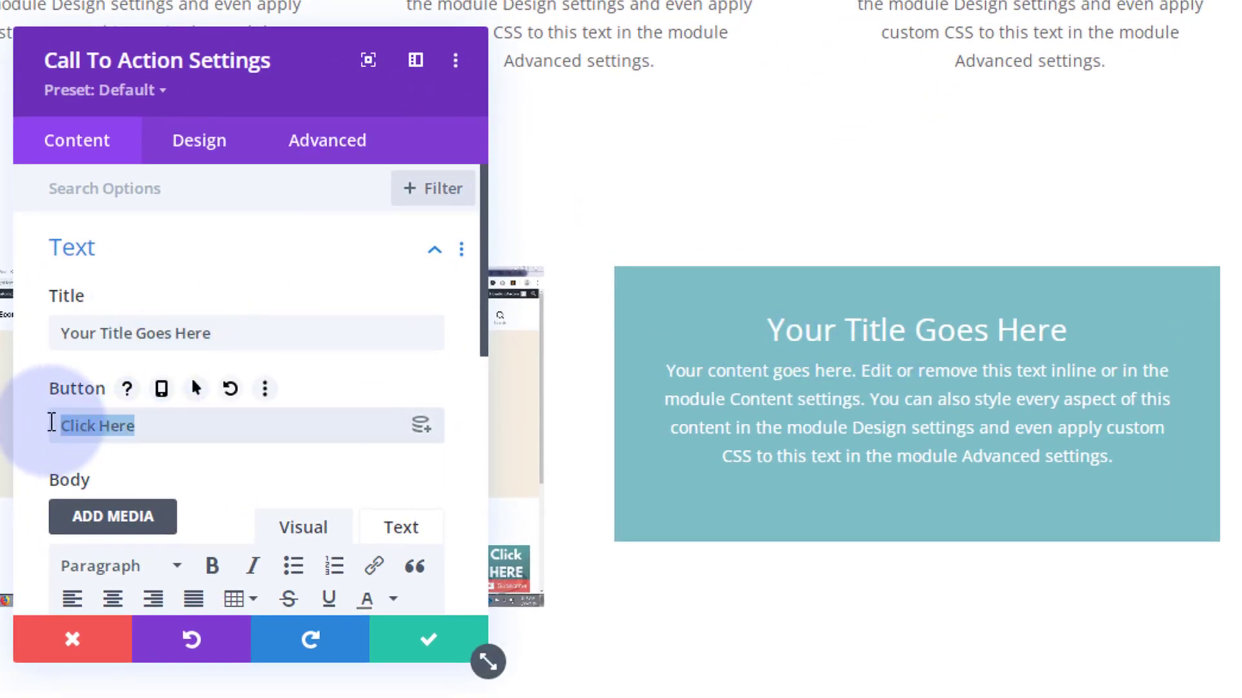
type("Learn ")
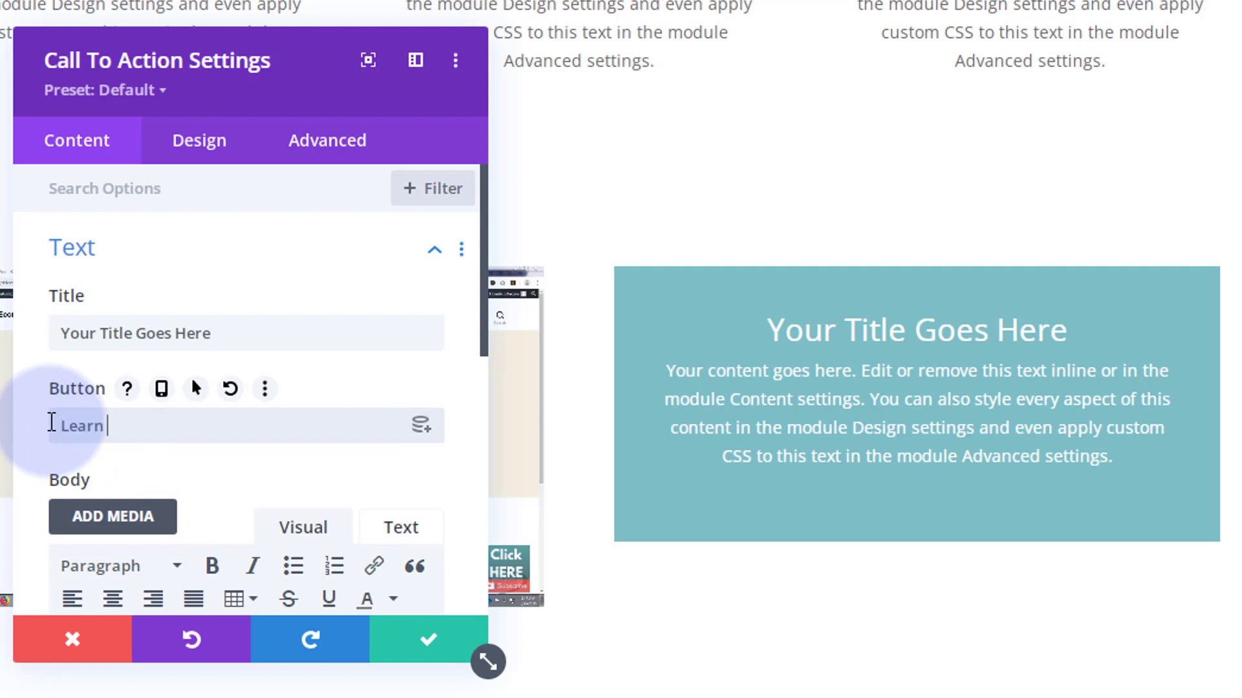
type("More!")
- Review the Call To Action's body text and the paragraph and heading formats available for it
scroll(233, 328, "down", 4)
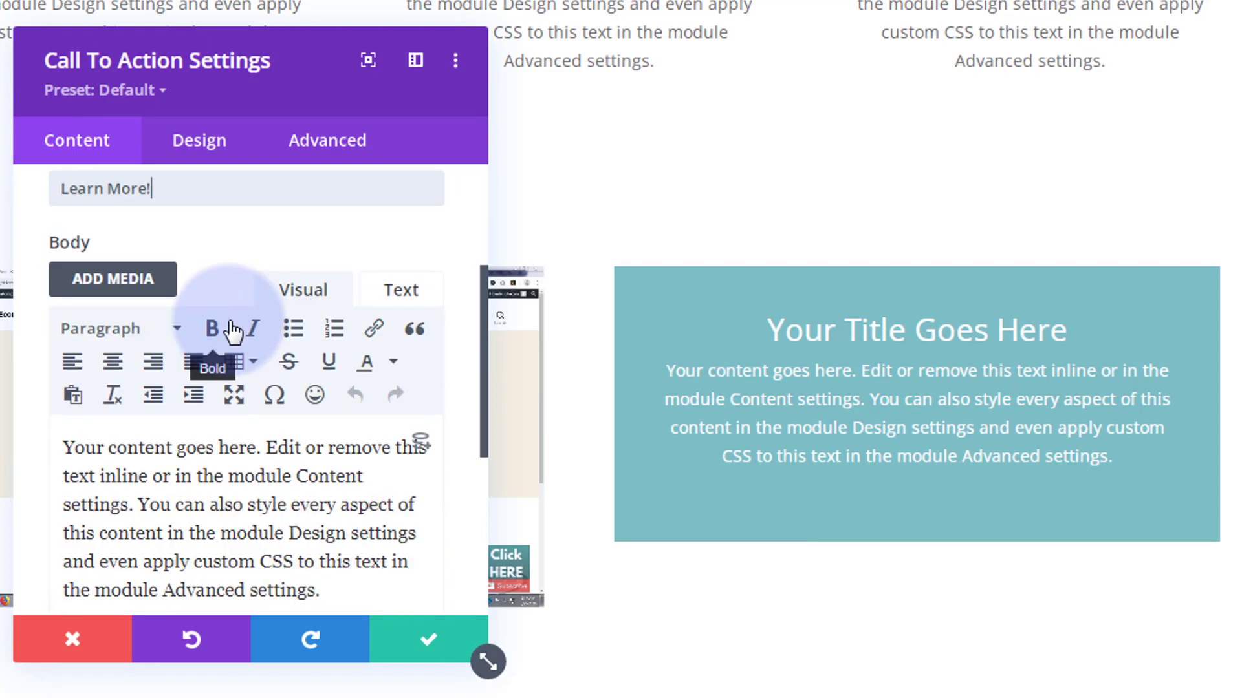
scroll(228, 319, "down", 2)
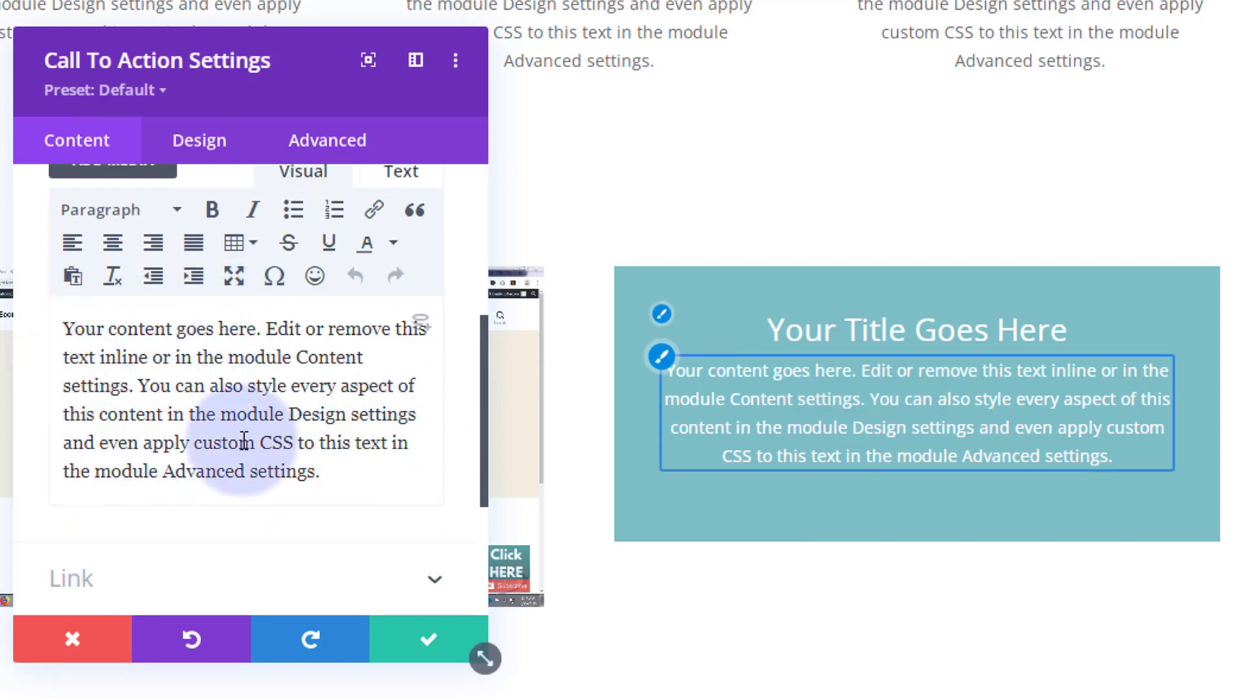
scroll(234, 452, "up", 2)
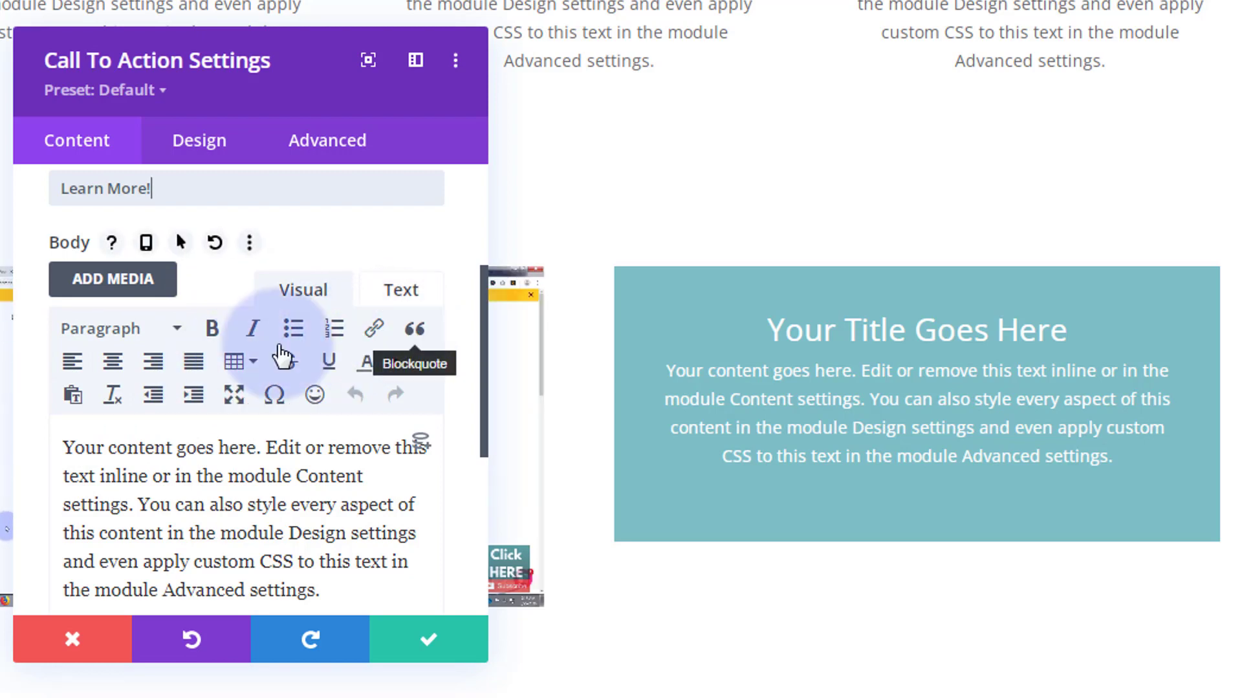
left_click(131, 333)
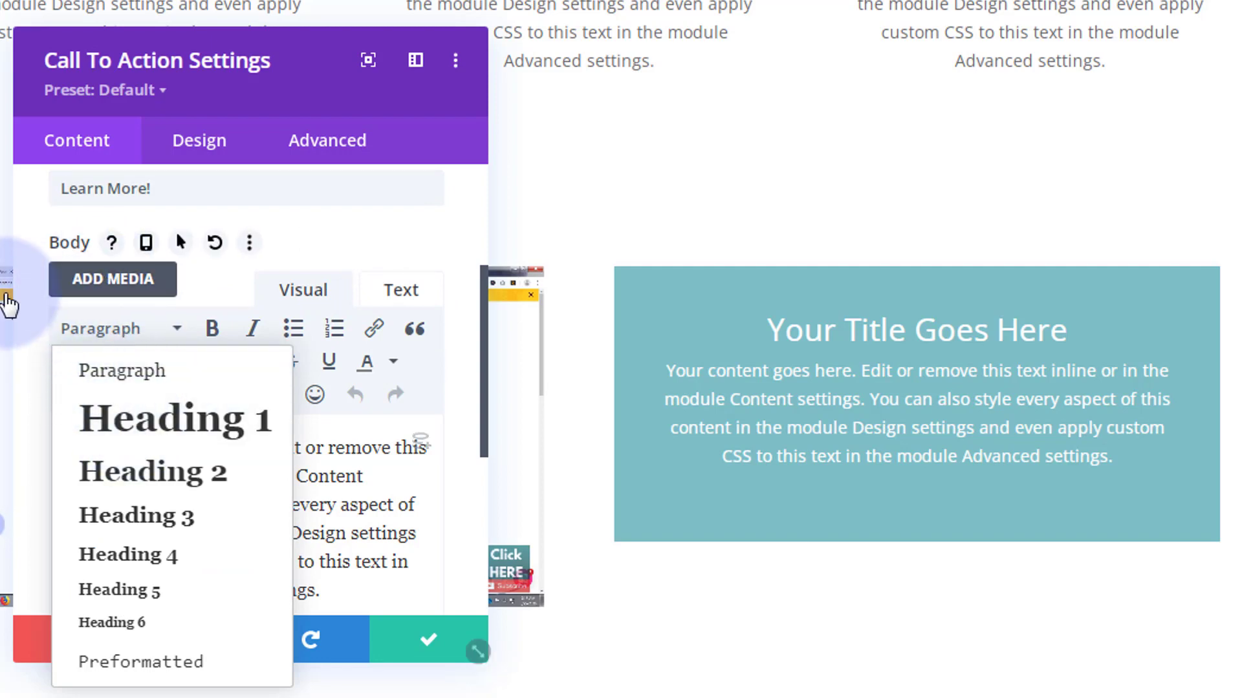
left_click(30, 296)
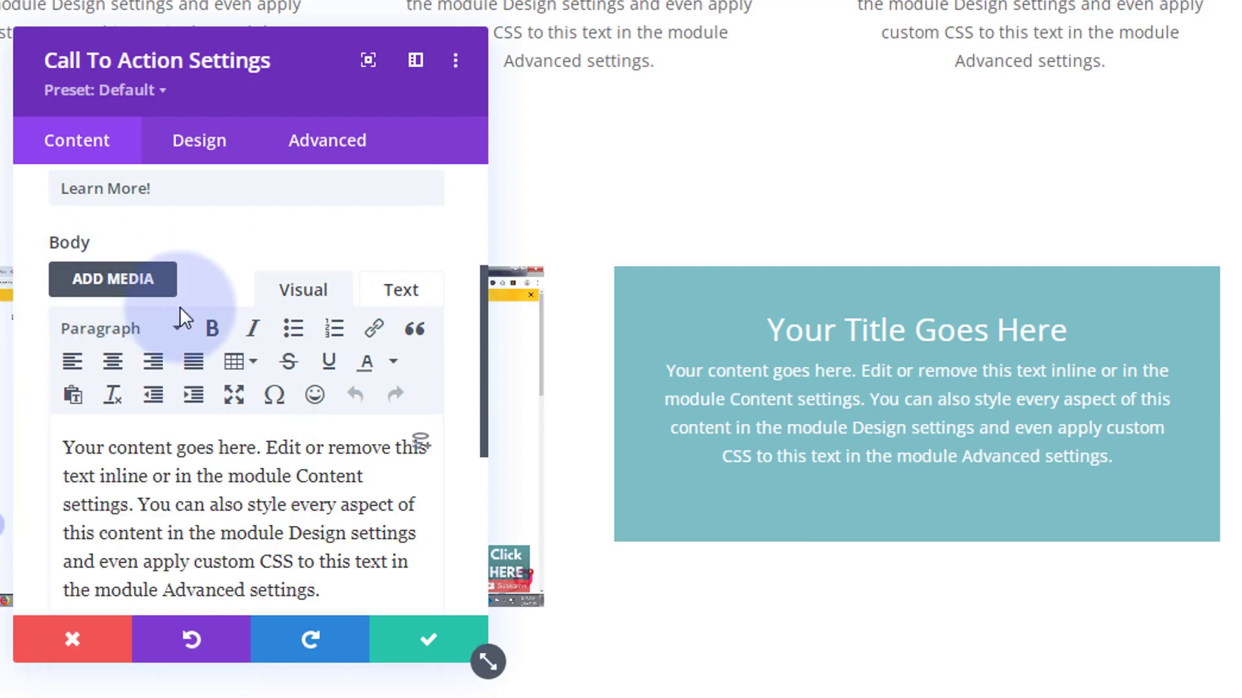
scroll(194, 320, "down", 2)
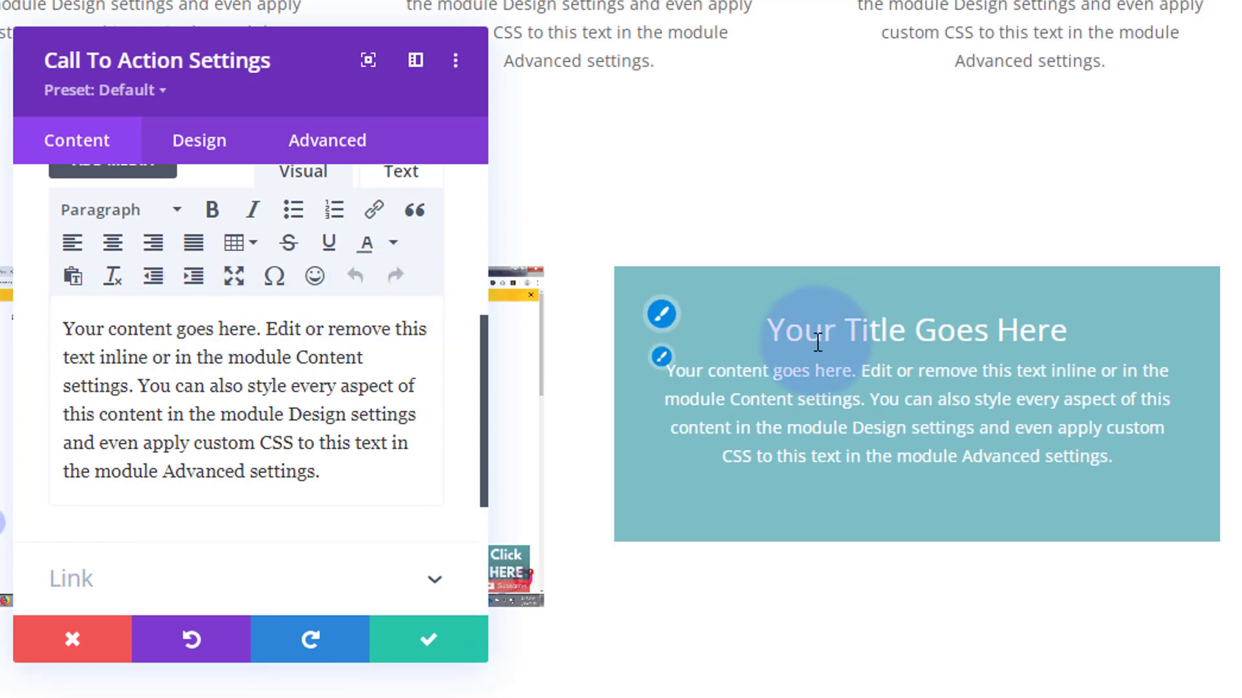
scroll(262, 349, "up", 2)
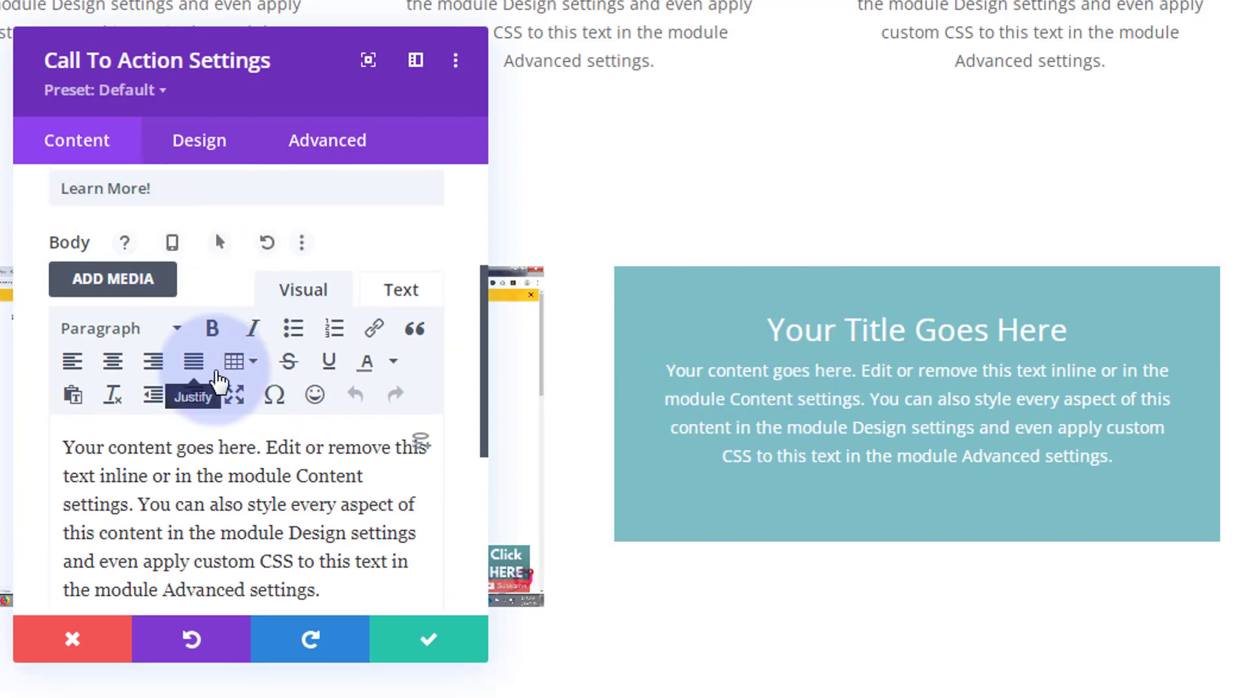
- Set the Call To Action's button link URL to #, keep its target In The Same Window, and save the module
scroll(222, 369, "down", 4)
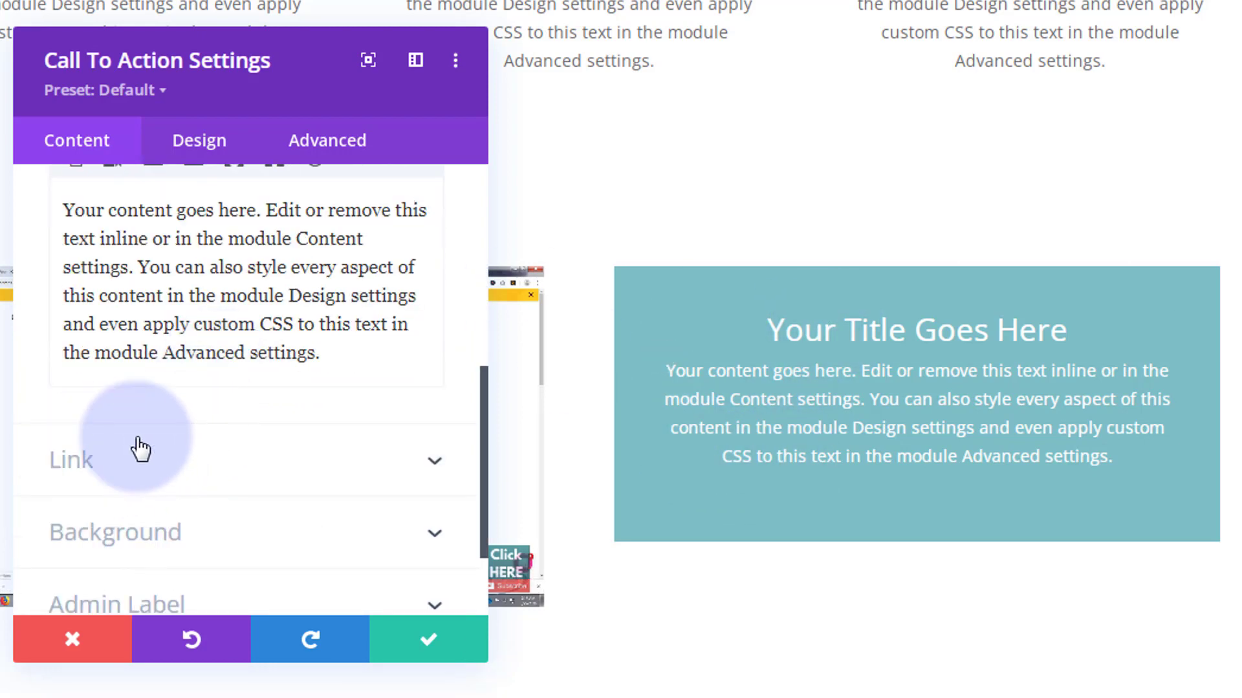
scroll(295, 299, "down", 2)
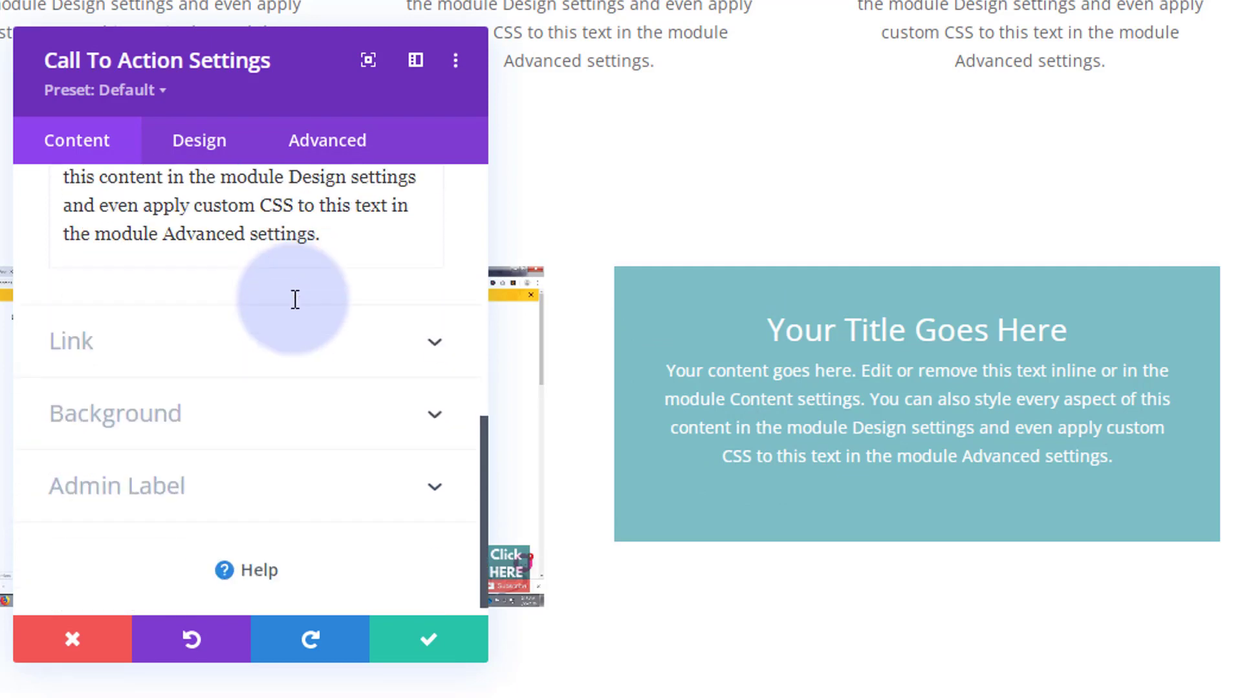
left_click(225, 353)
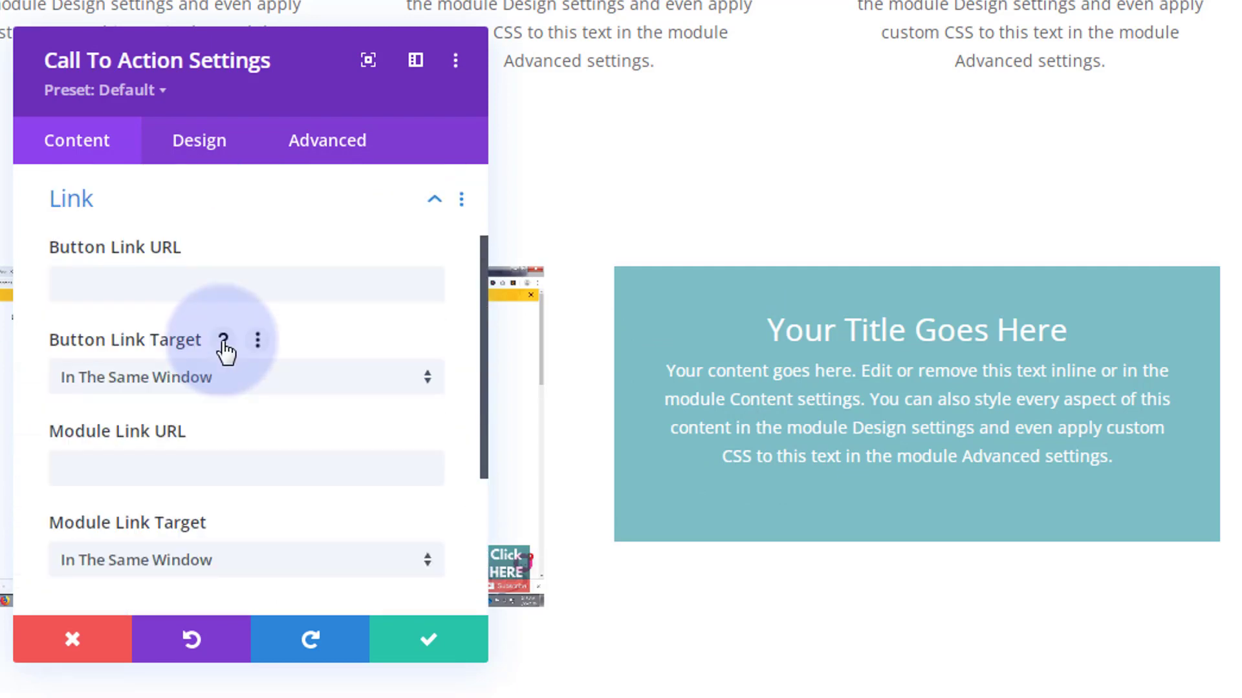
left_click(81, 286)
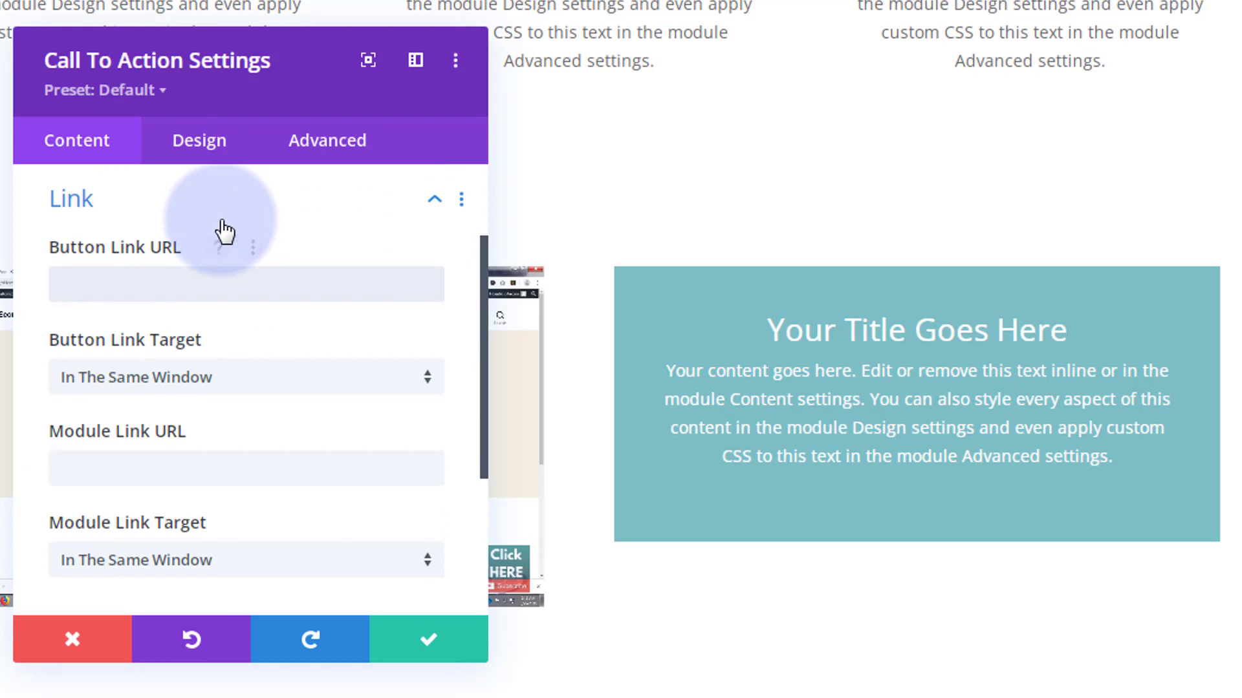
type("#")
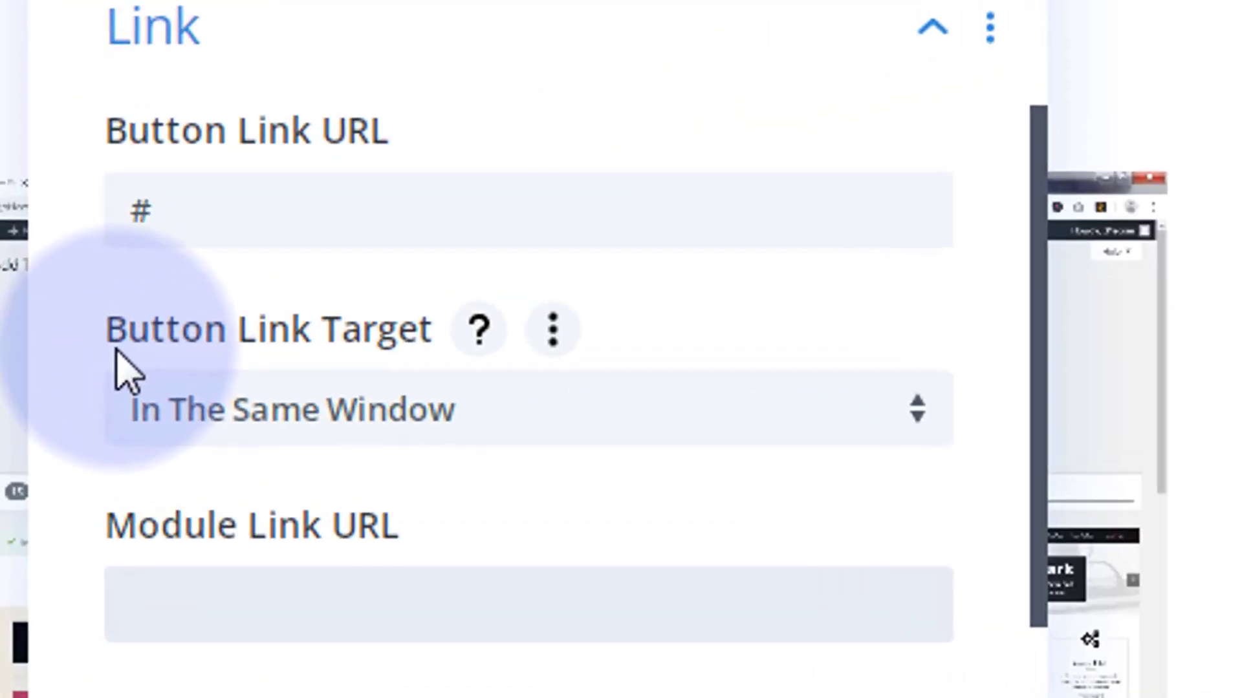
left_click(633, 417)
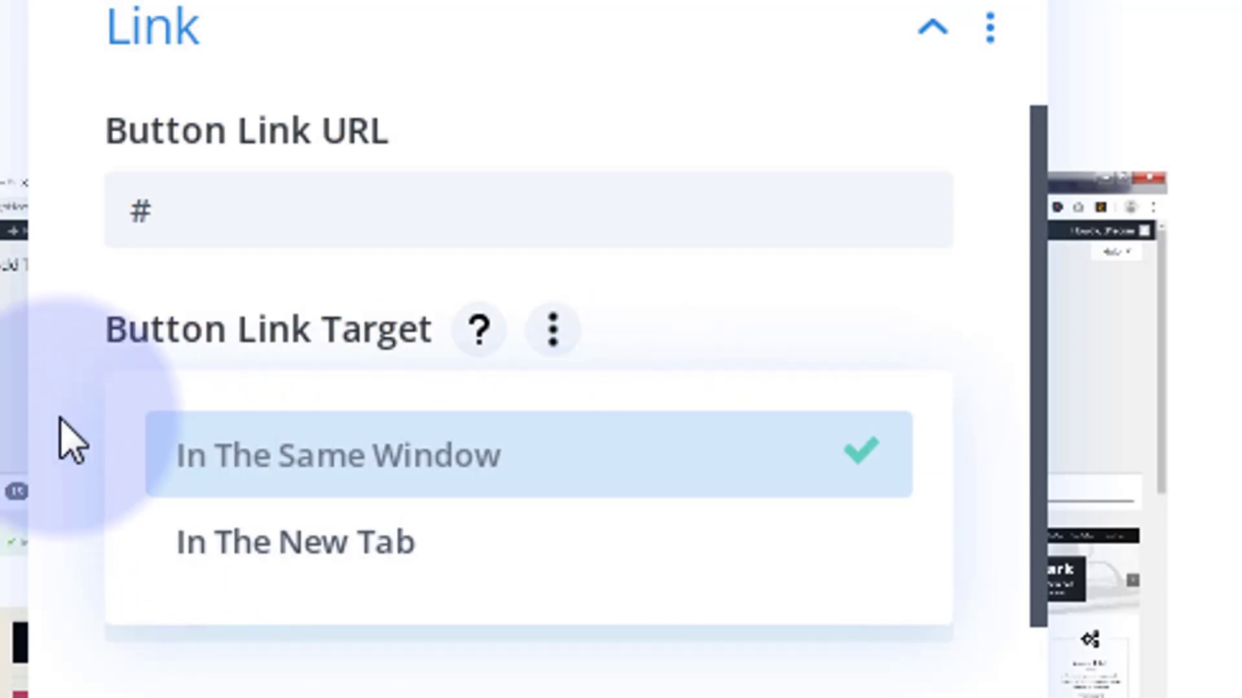
left_click(80, 418)
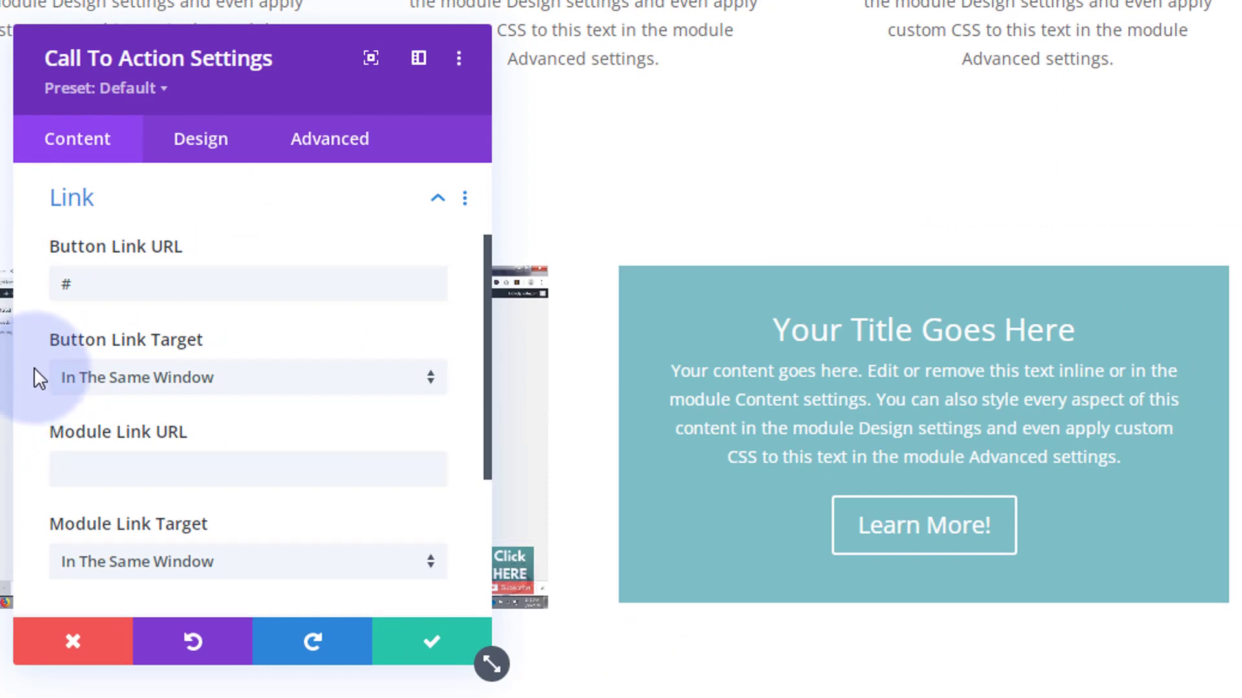
left_click(22, 658)
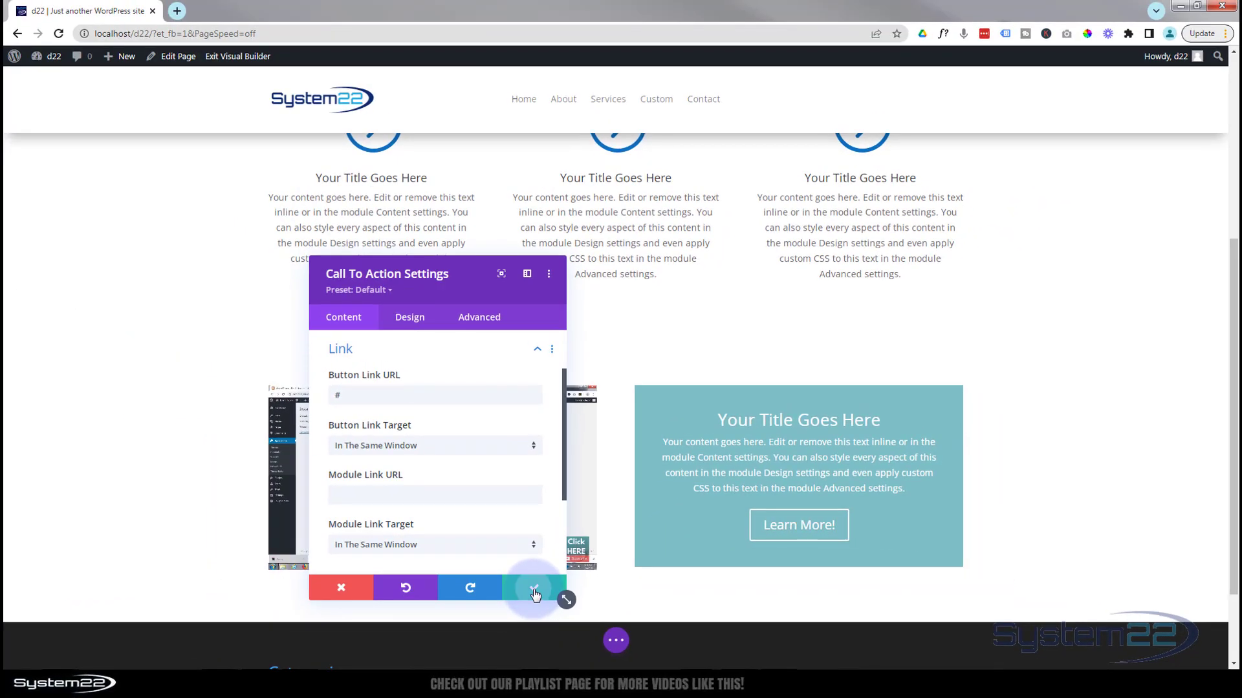
left_click(534, 594)
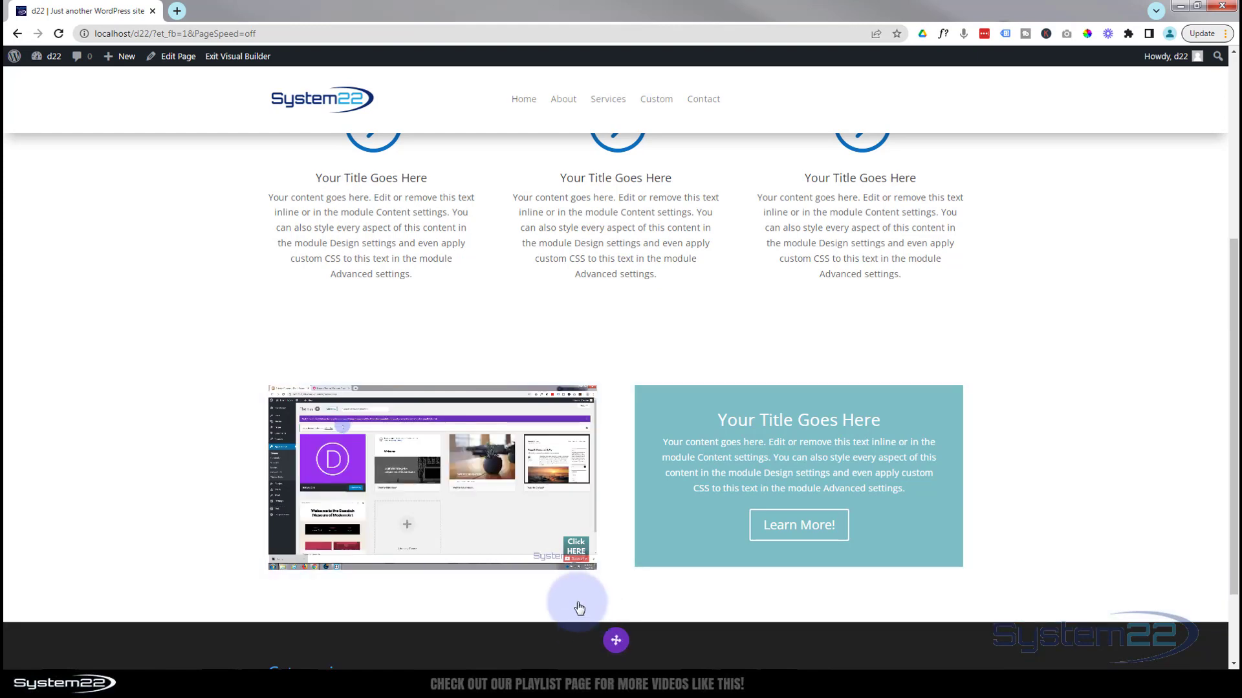
- Move the video and Call To Action section above the other section in the page's layers, then close the Layers list
left_click(617, 642)
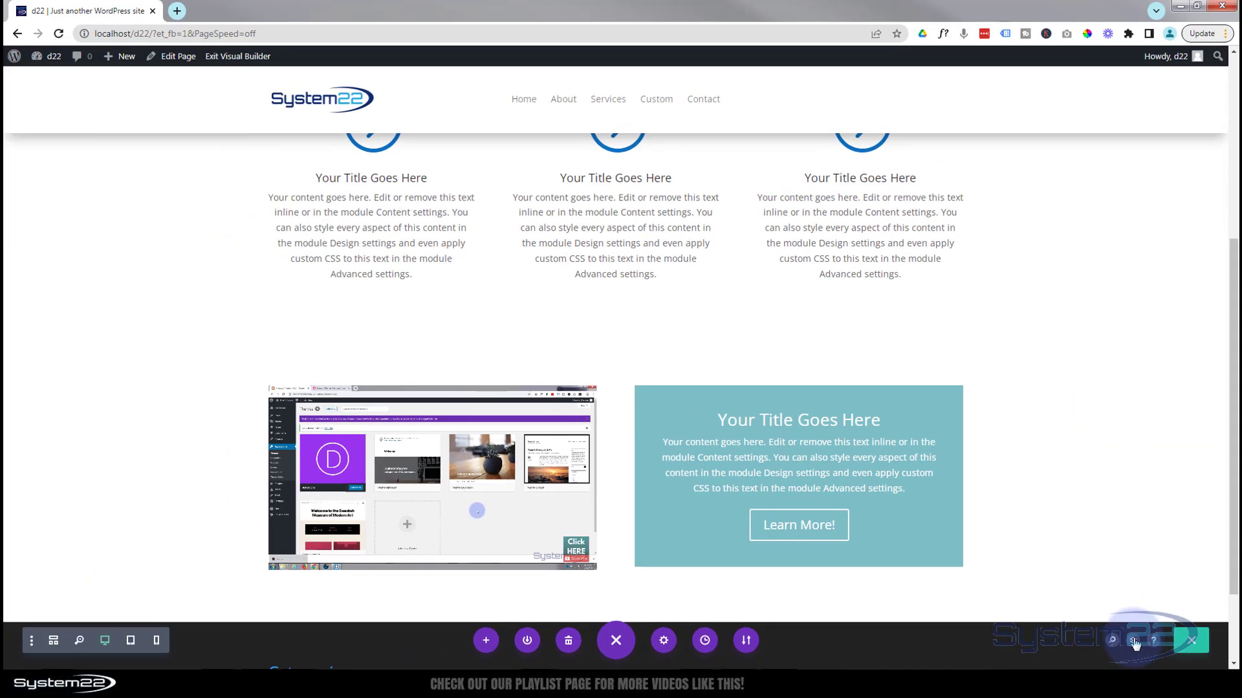
left_click(646, 388)
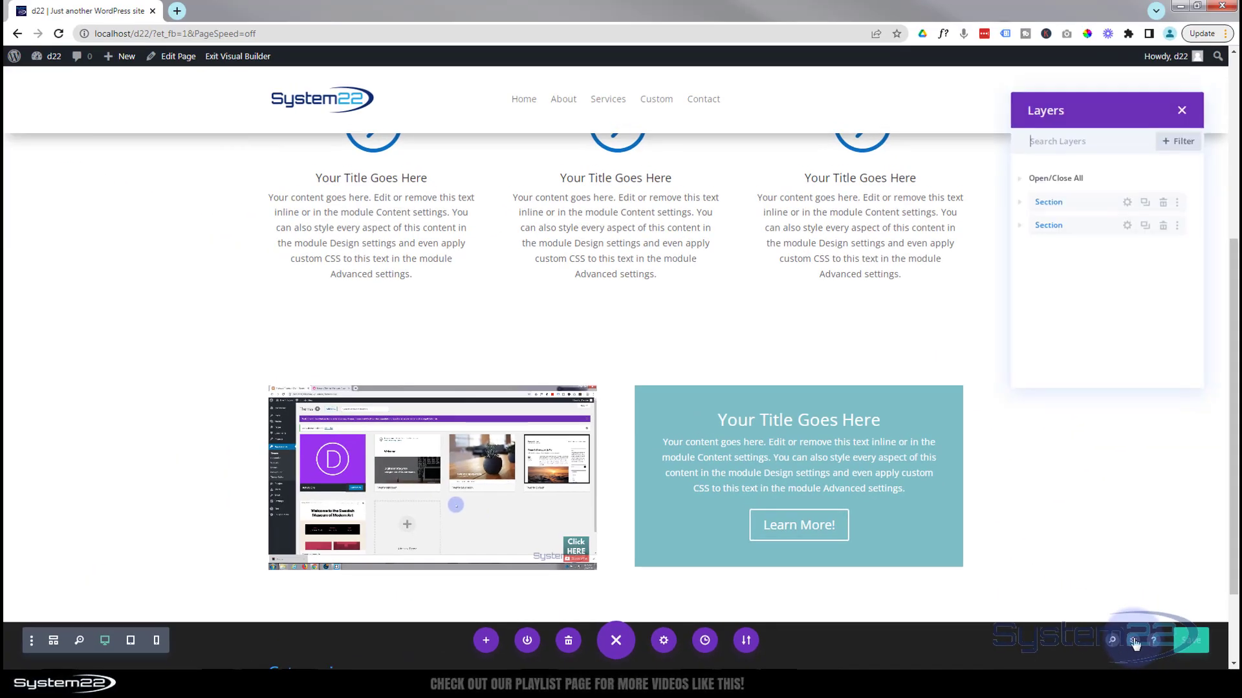
left_click_drag(1051, 225, 1060, 194)
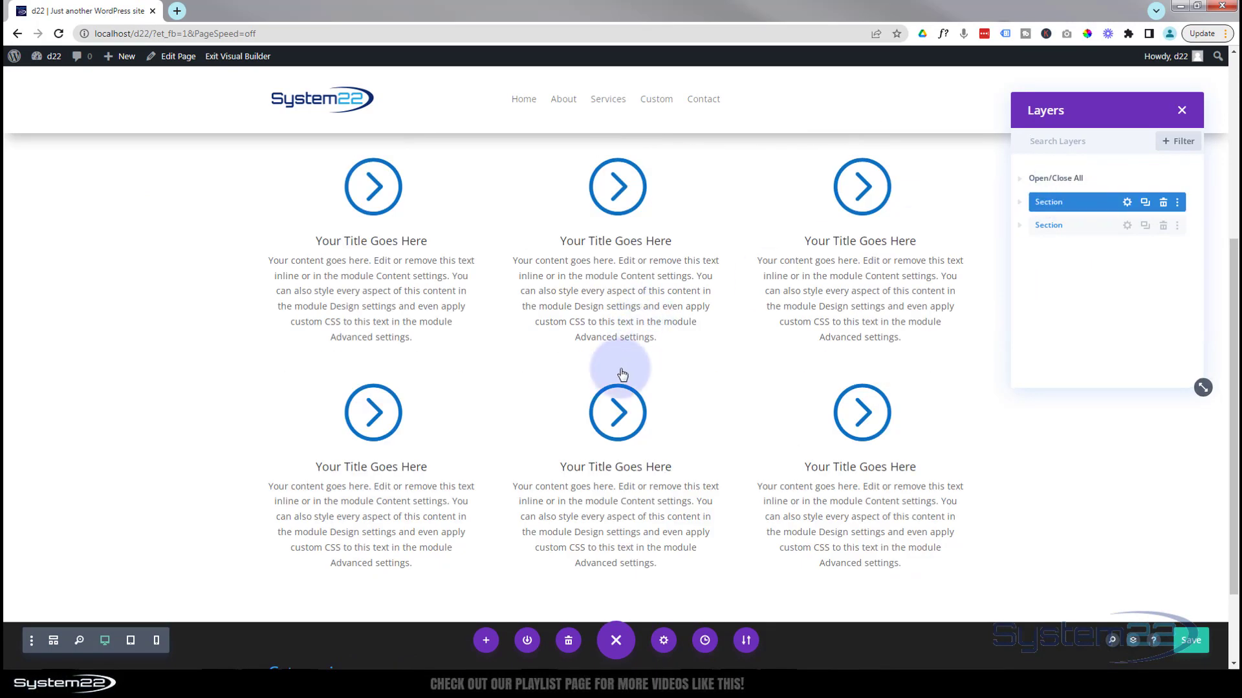
scroll(618, 388, "up", 5)
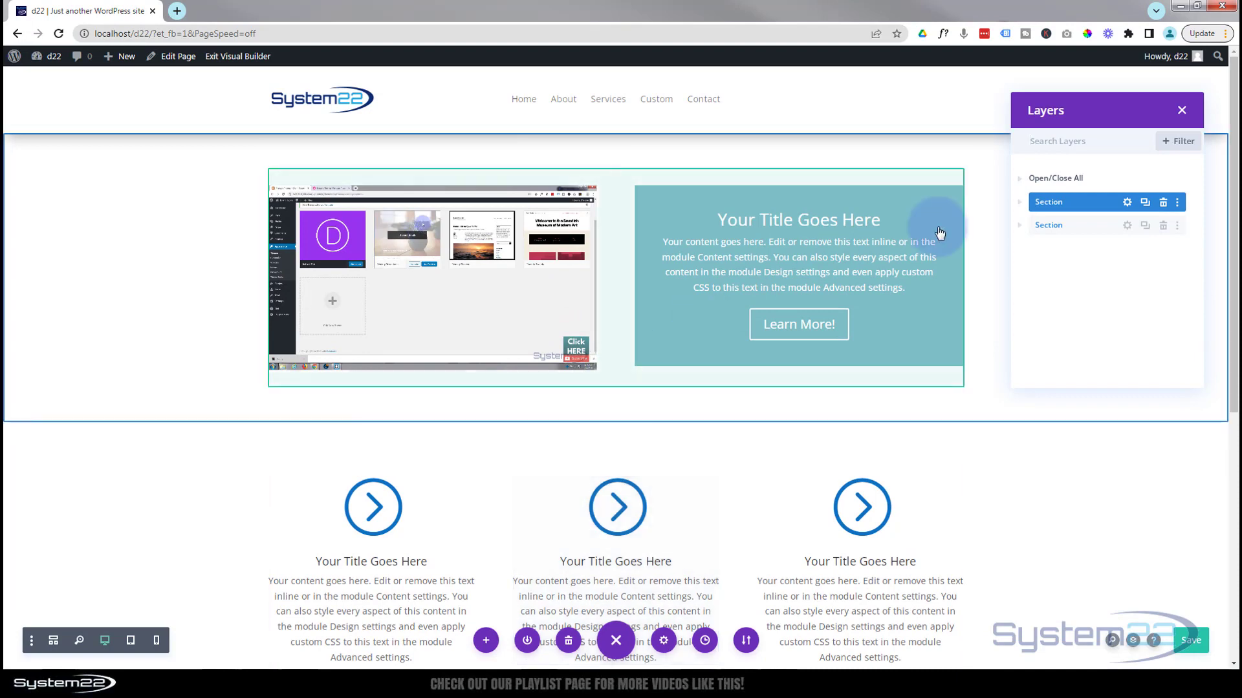
left_click(1182, 111)
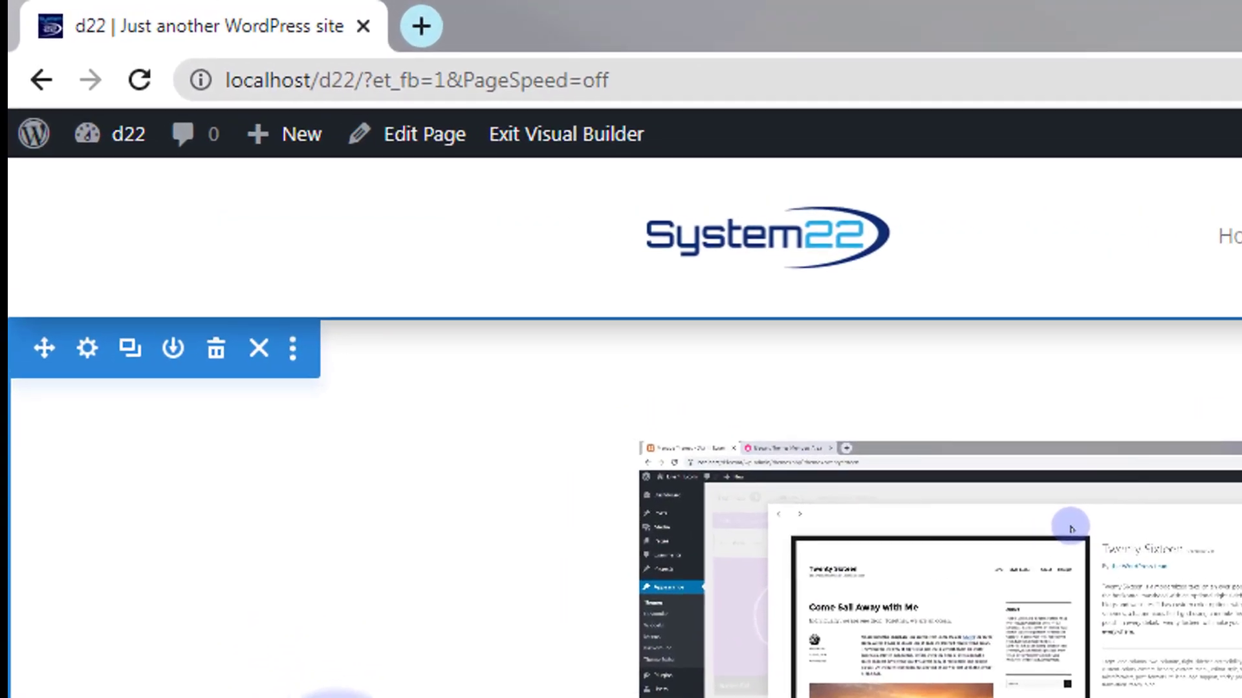
- Open the video section's settings, move the window aside, and add a background gradient to the section
left_click(89, 354)
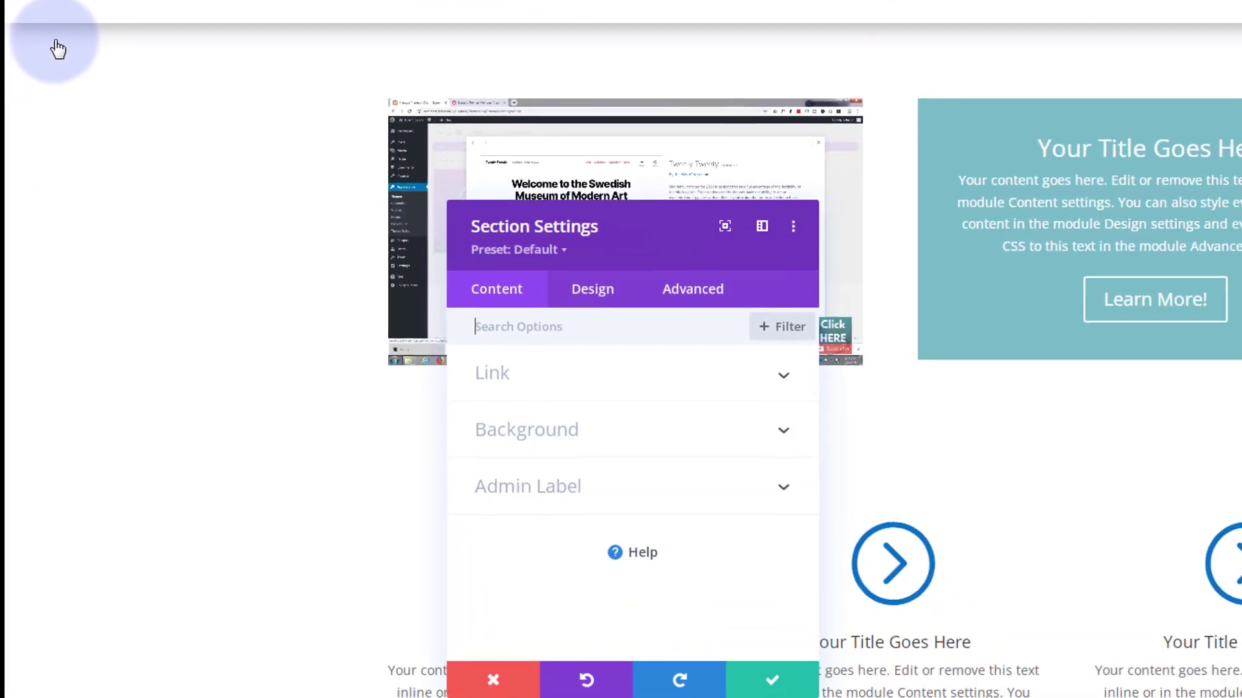
left_click(586, 434)
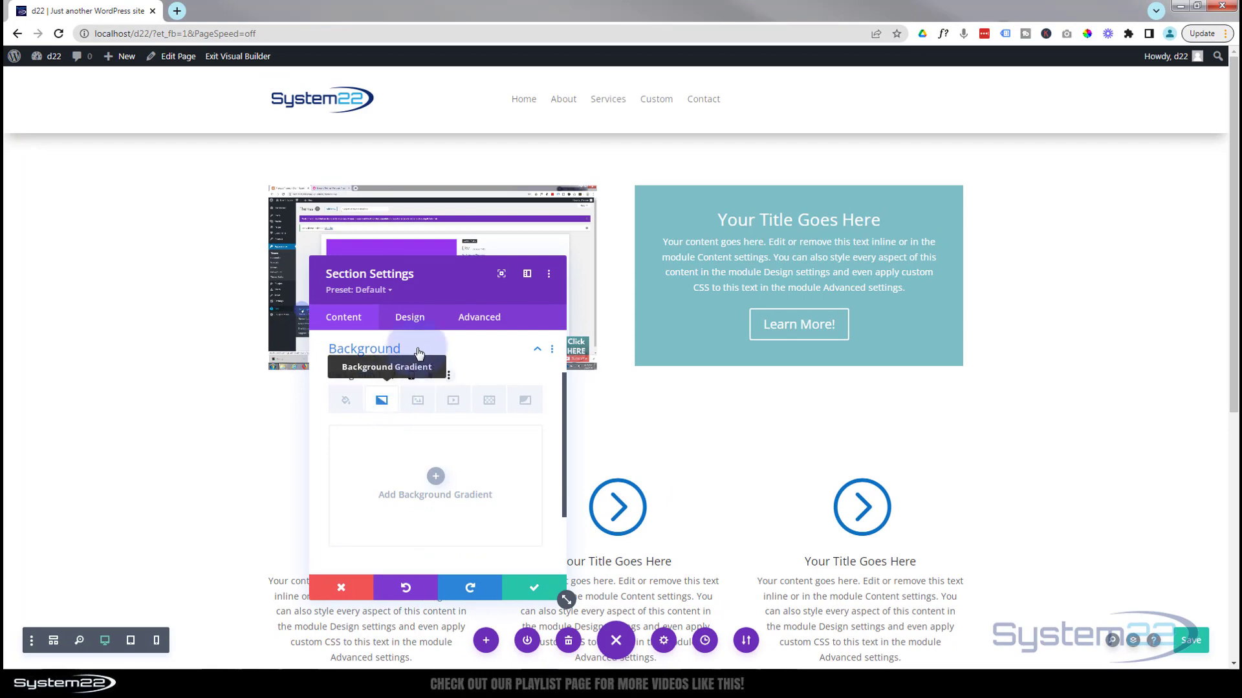
left_click_drag(465, 279, 635, 156)
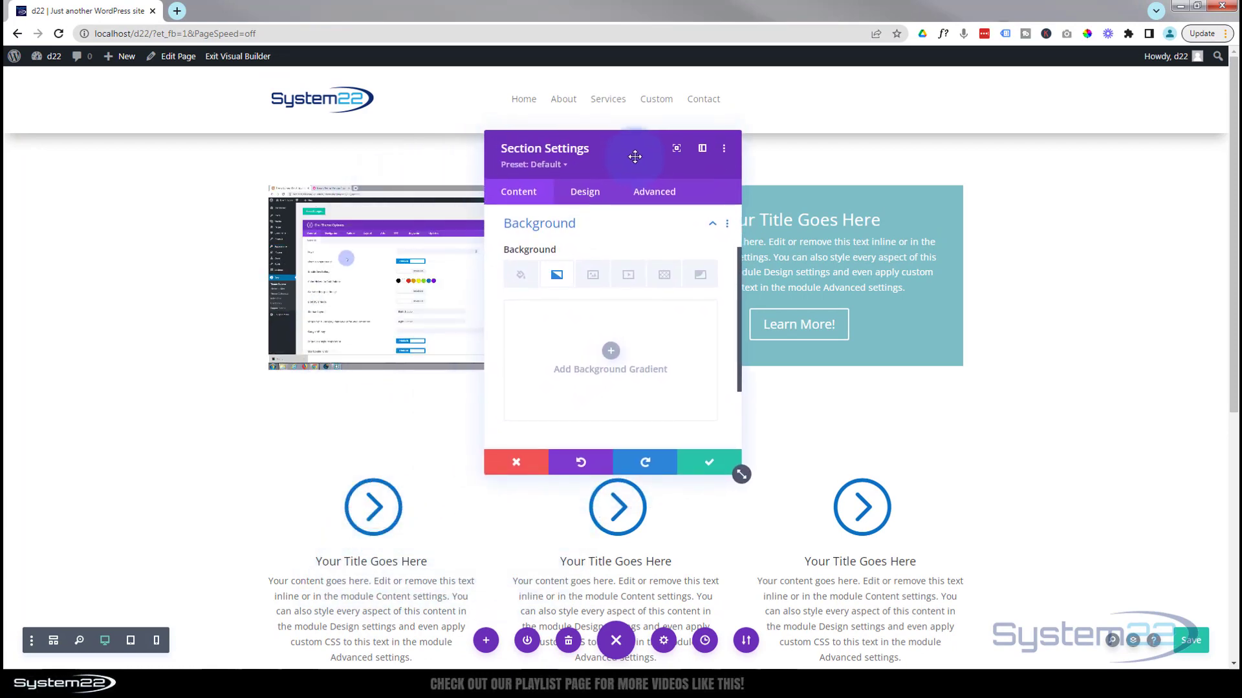
left_click(611, 352)
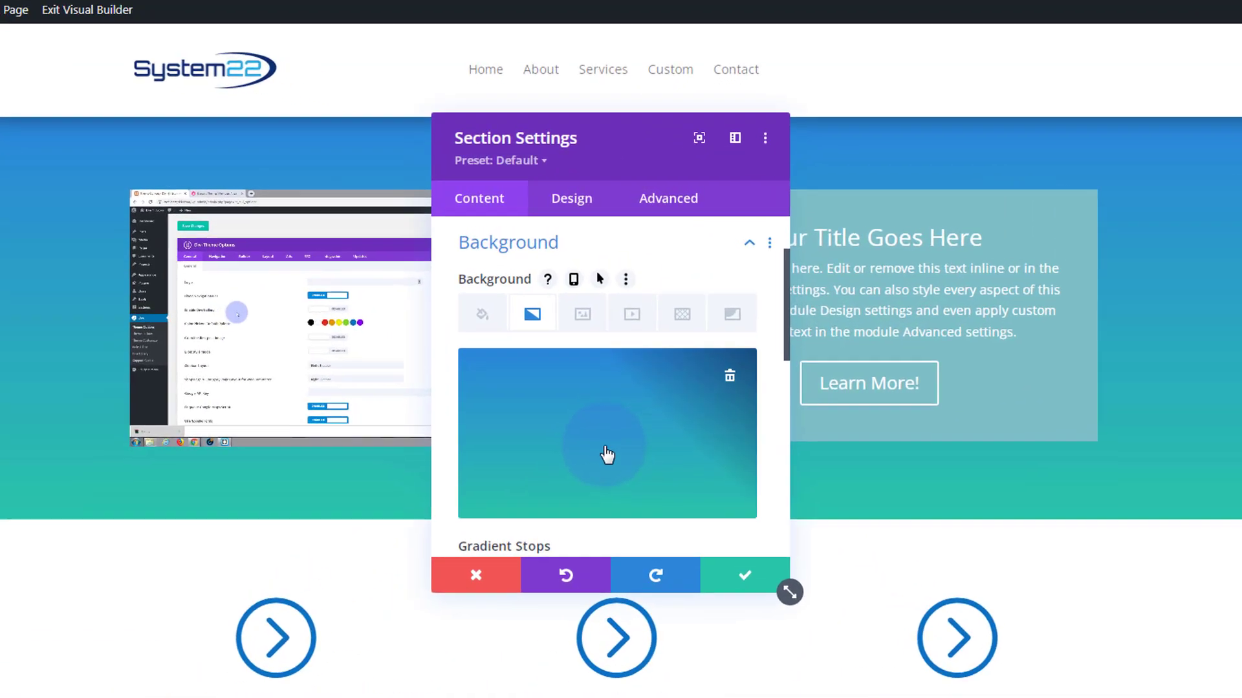
- Add three intermediate stops to the section's background gradient, spaced roughly evenly with the first at about 23%
scroll(607, 375, "down", 2)
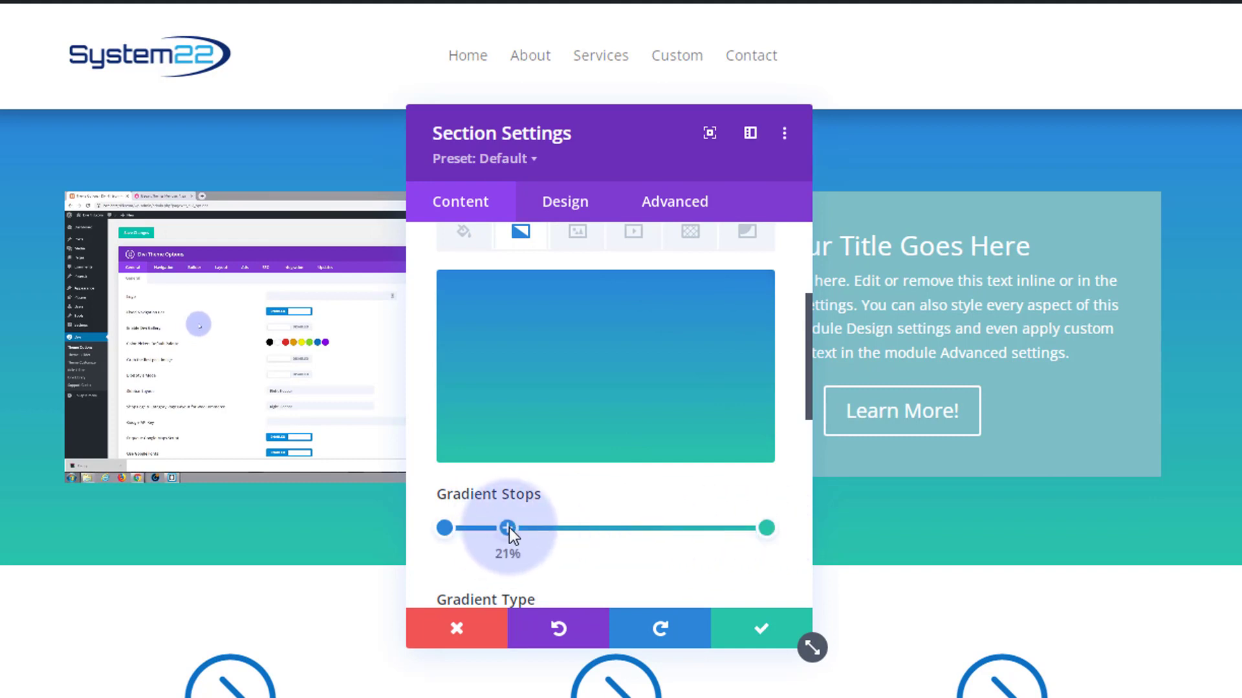
left_click(514, 529)
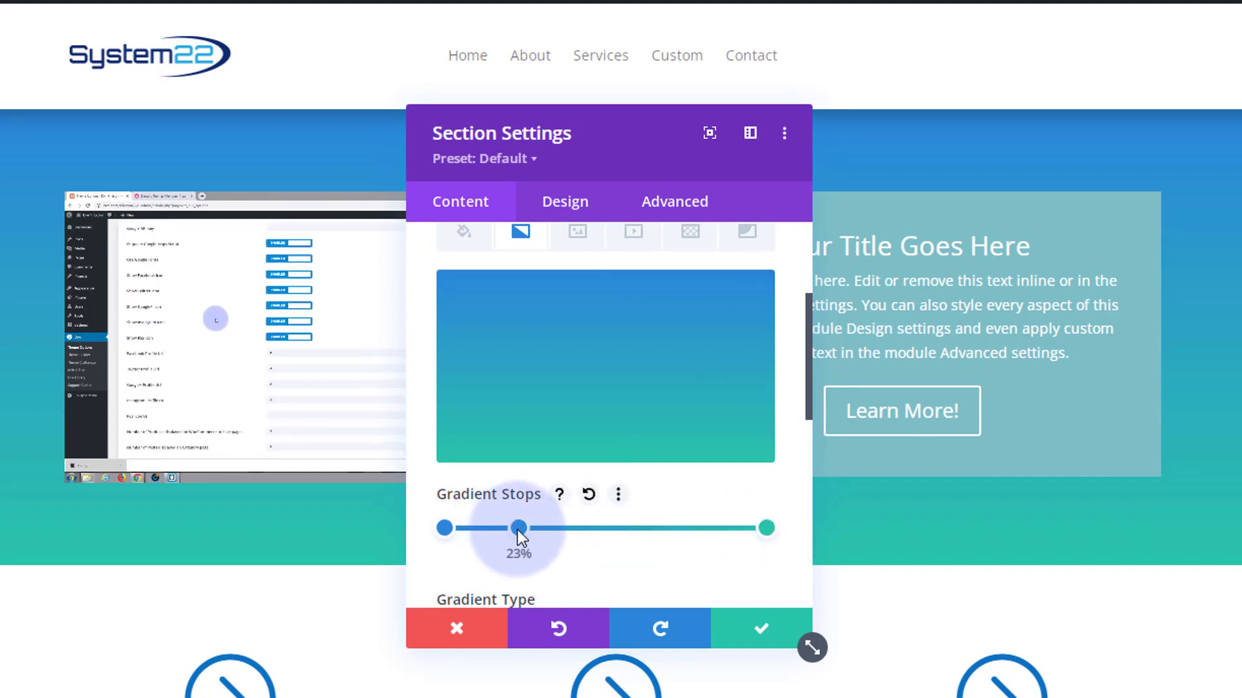
left_click(596, 528)
left_click(684, 529)
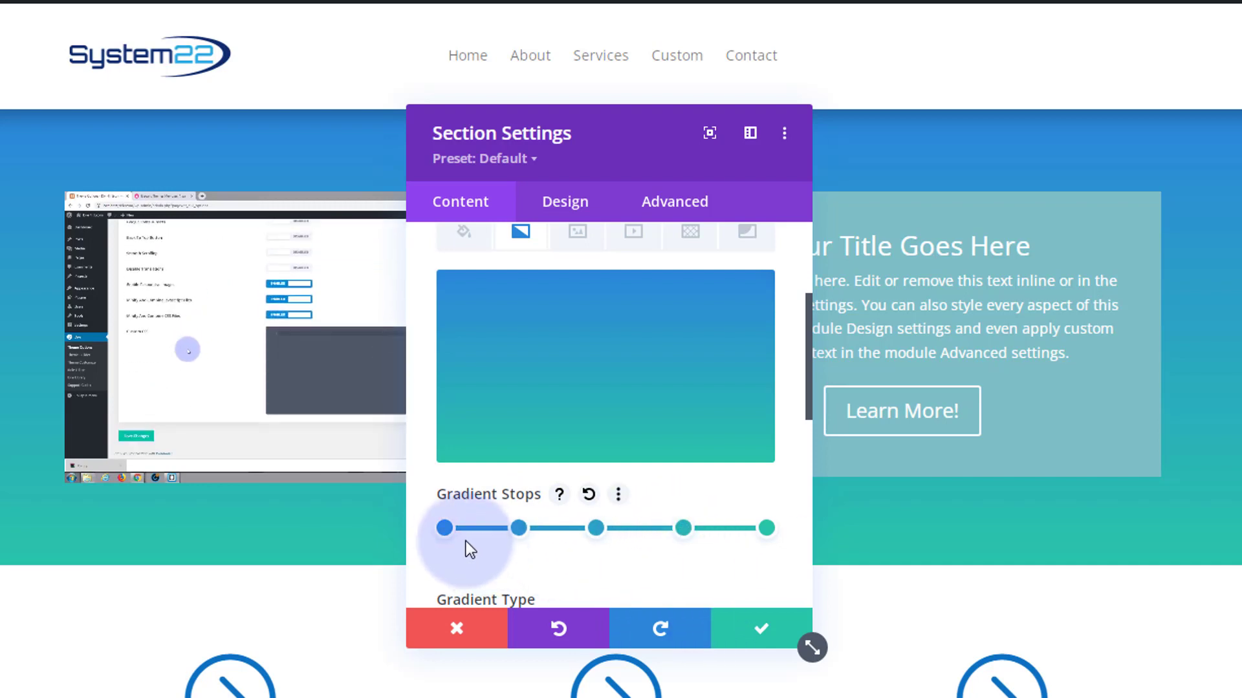
- Set the first and last stops of the section's background gradient to black (#000000)
left_click(444, 528)
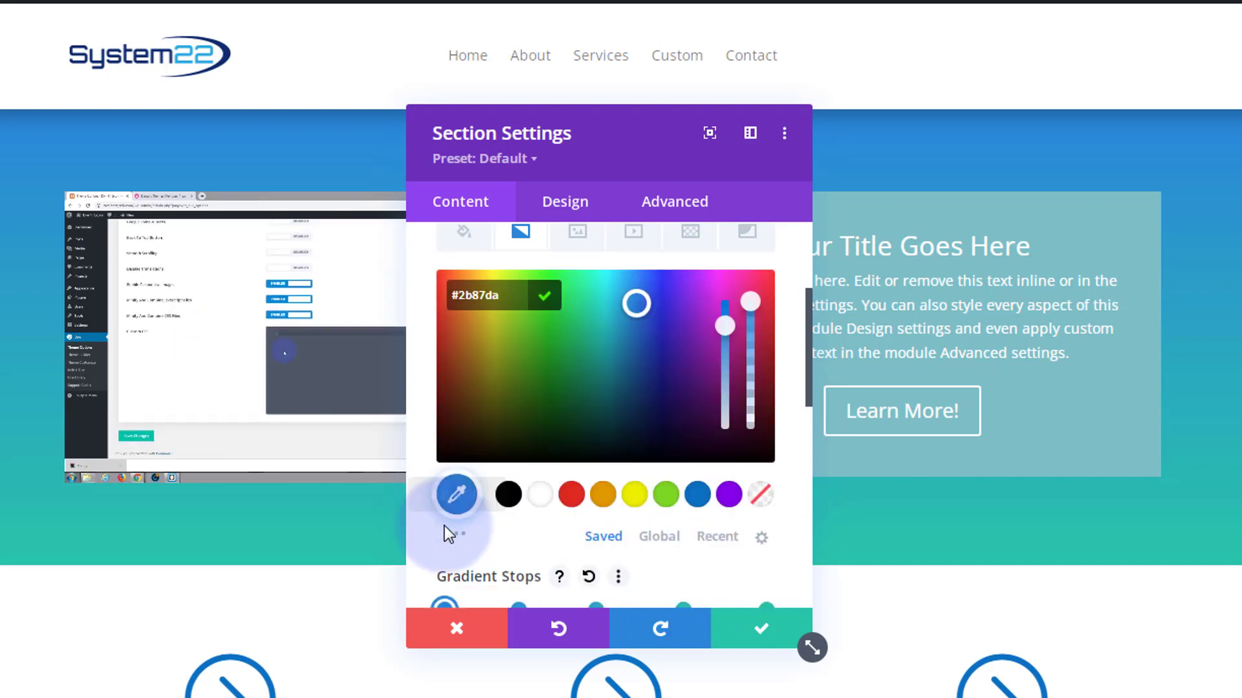
left_click(508, 496)
scroll(492, 535, "down", 3)
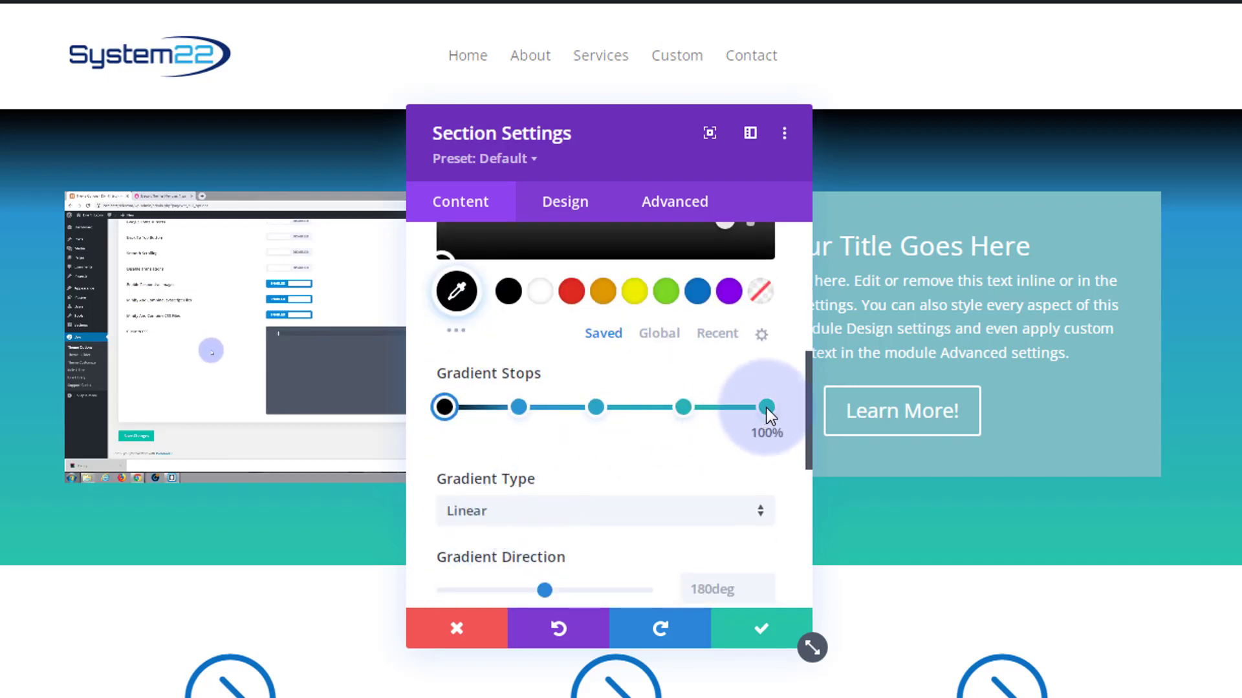
left_click(767, 406)
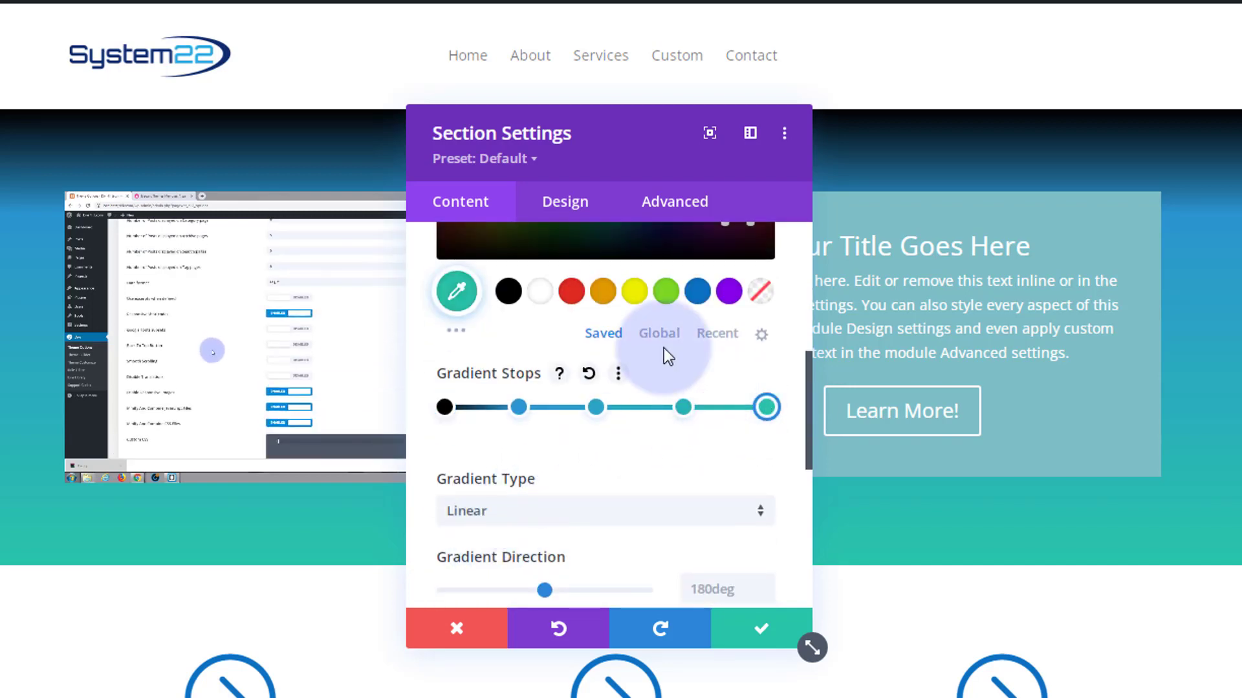
left_click(508, 291)
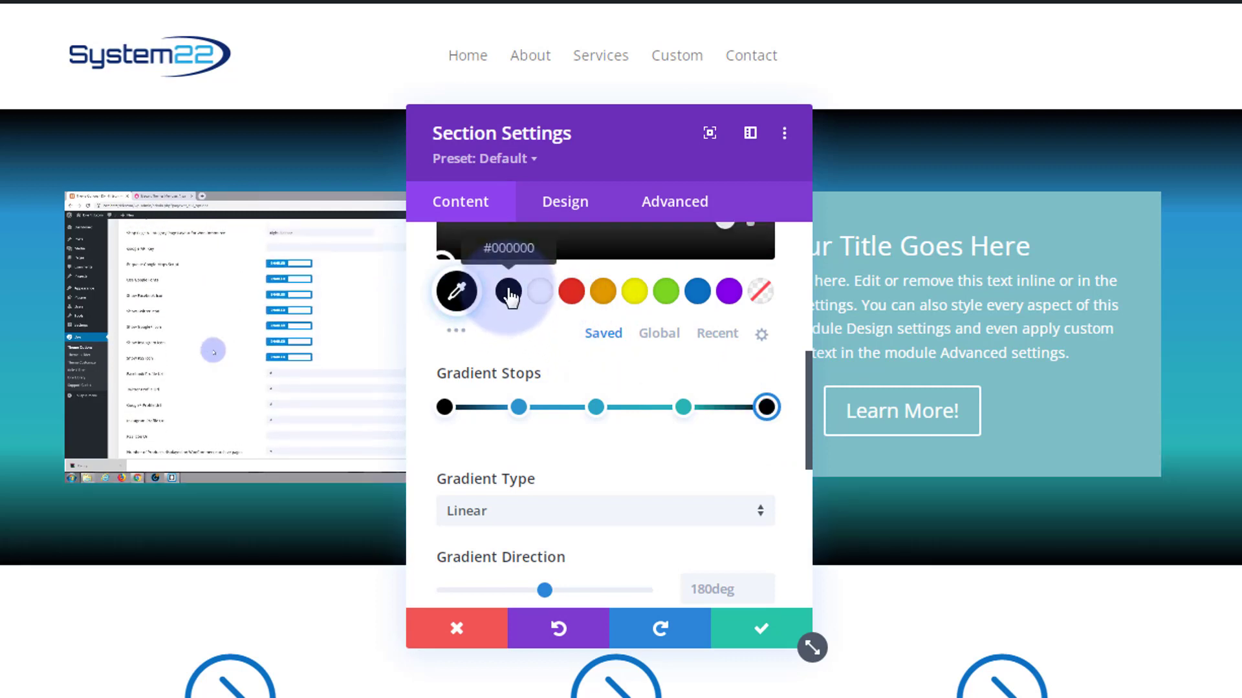
- Set the second and fourth stops of the section's background gradient to the saved blue swatch
left_click(519, 407)
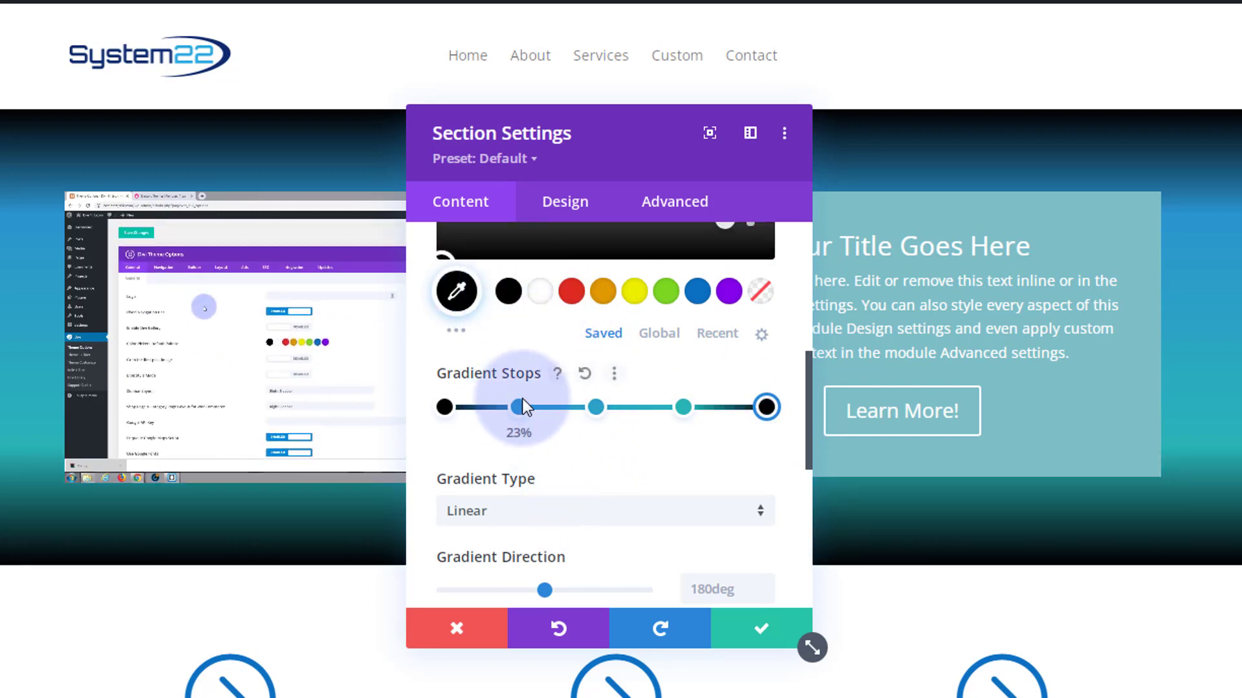
left_click(683, 407)
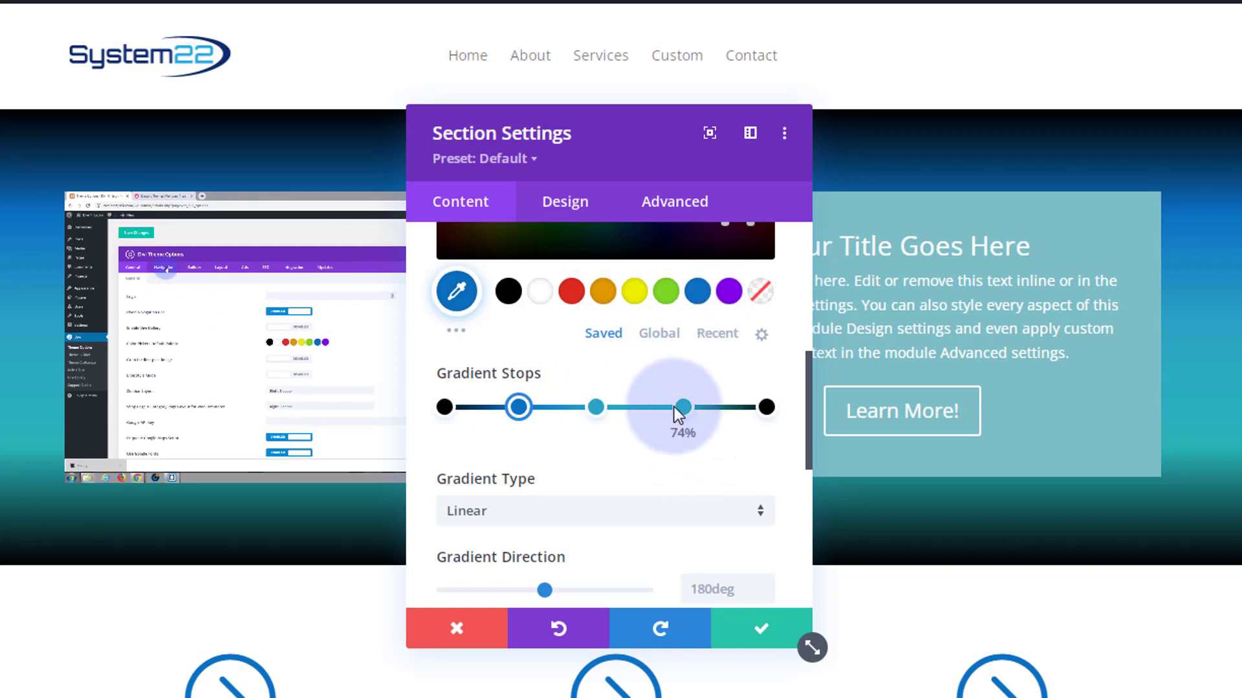
left_click(681, 409)
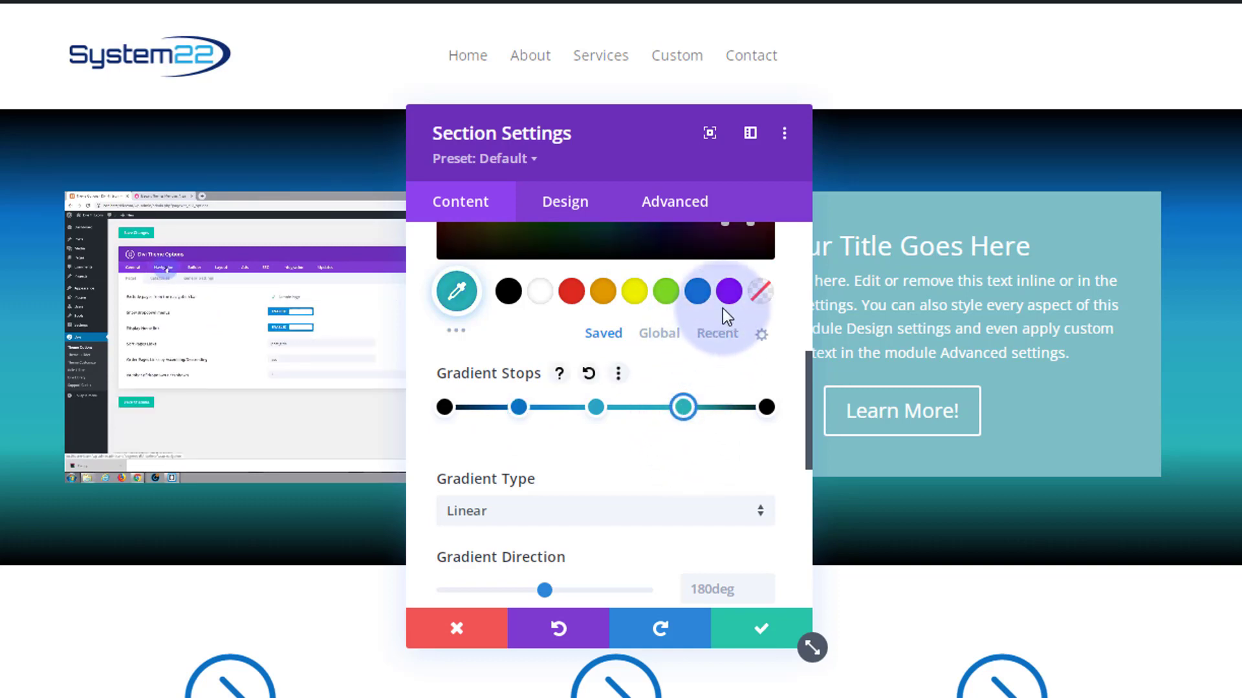
left_click(702, 294)
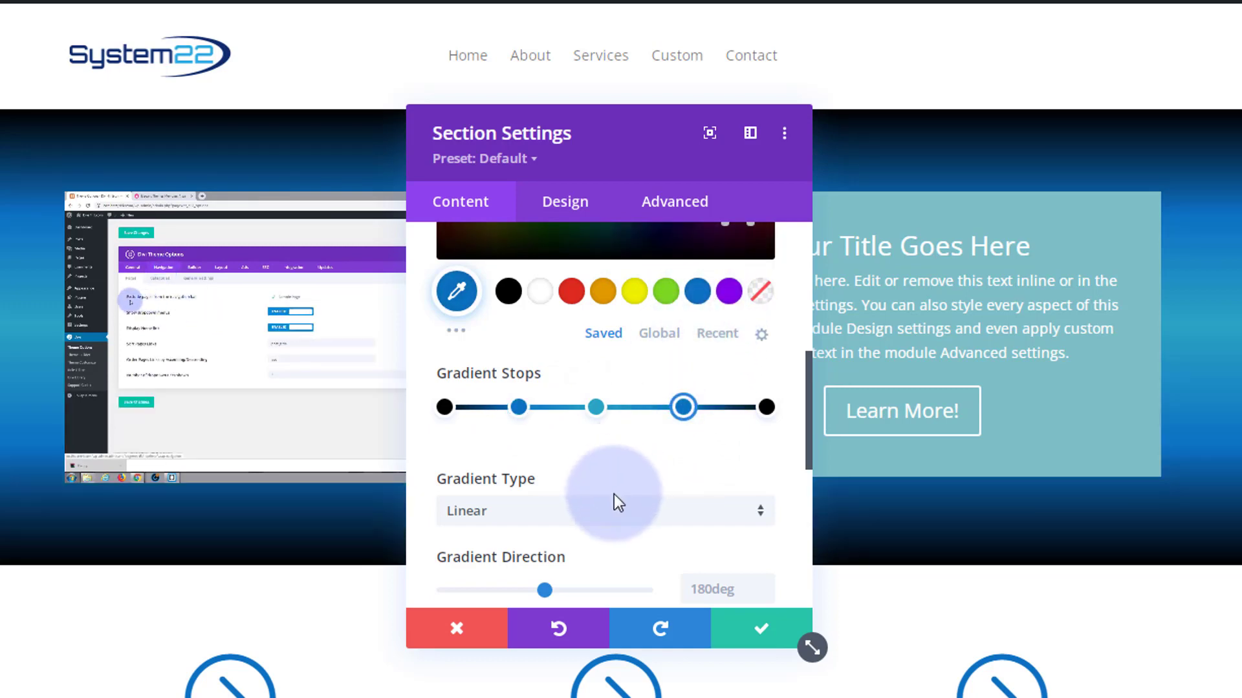
- Change the middle stop of the section's background gradient to bright light blue (#38d7ff)
left_click(595, 407)
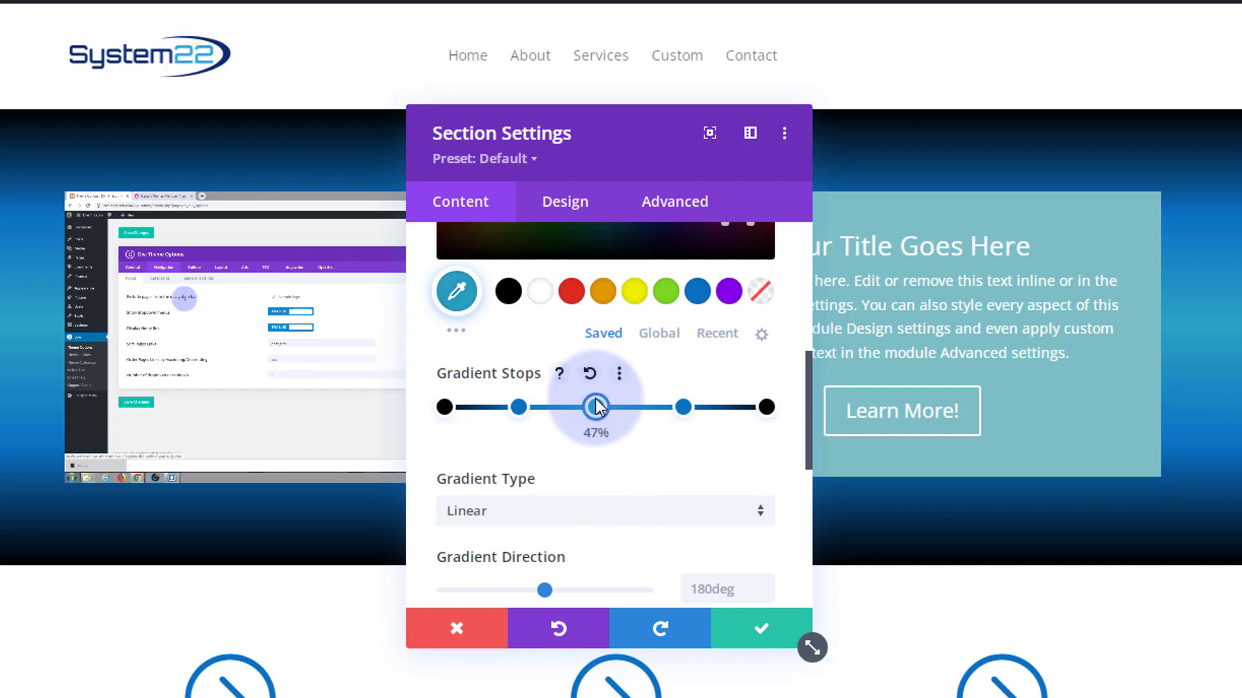
scroll(585, 579, "up", 2)
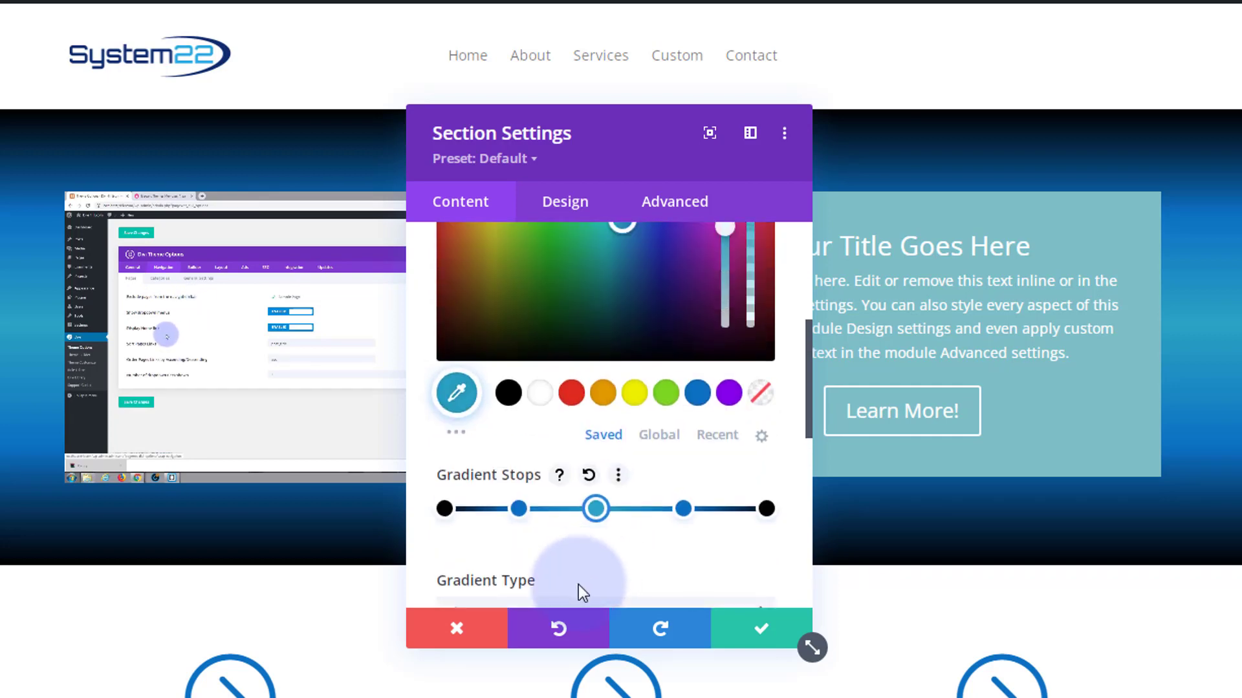
scroll(574, 582, "up", 2)
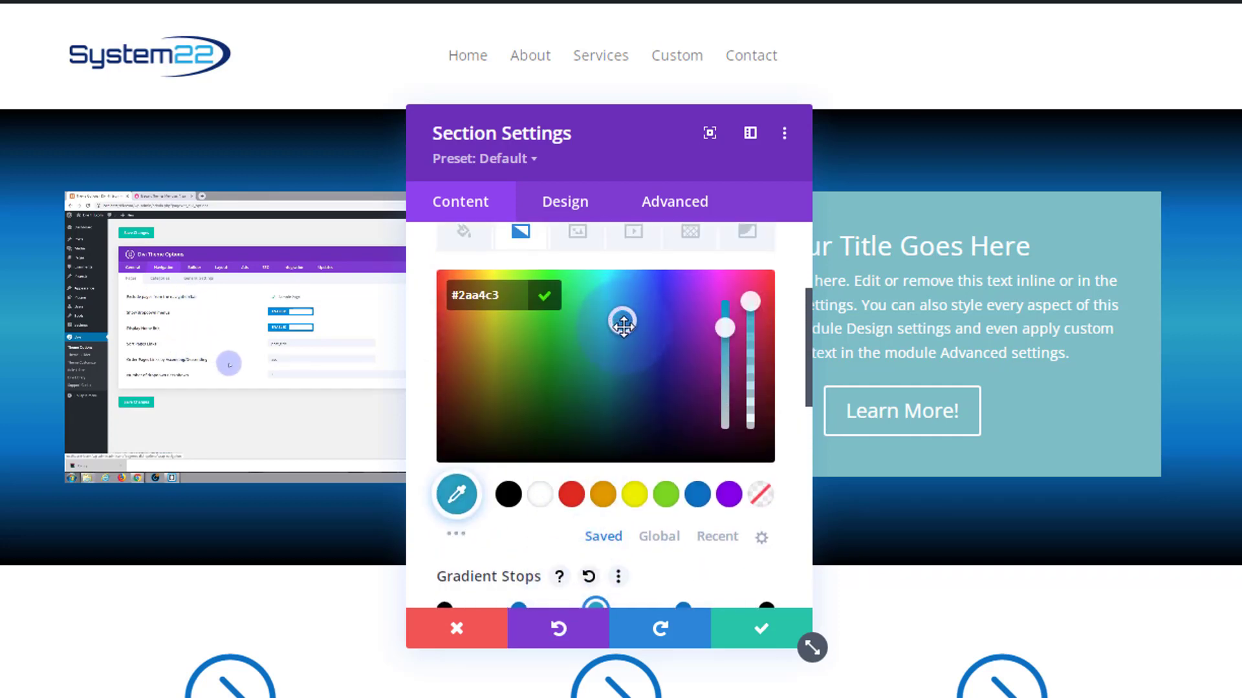
left_click_drag(620, 321, 623, 269)
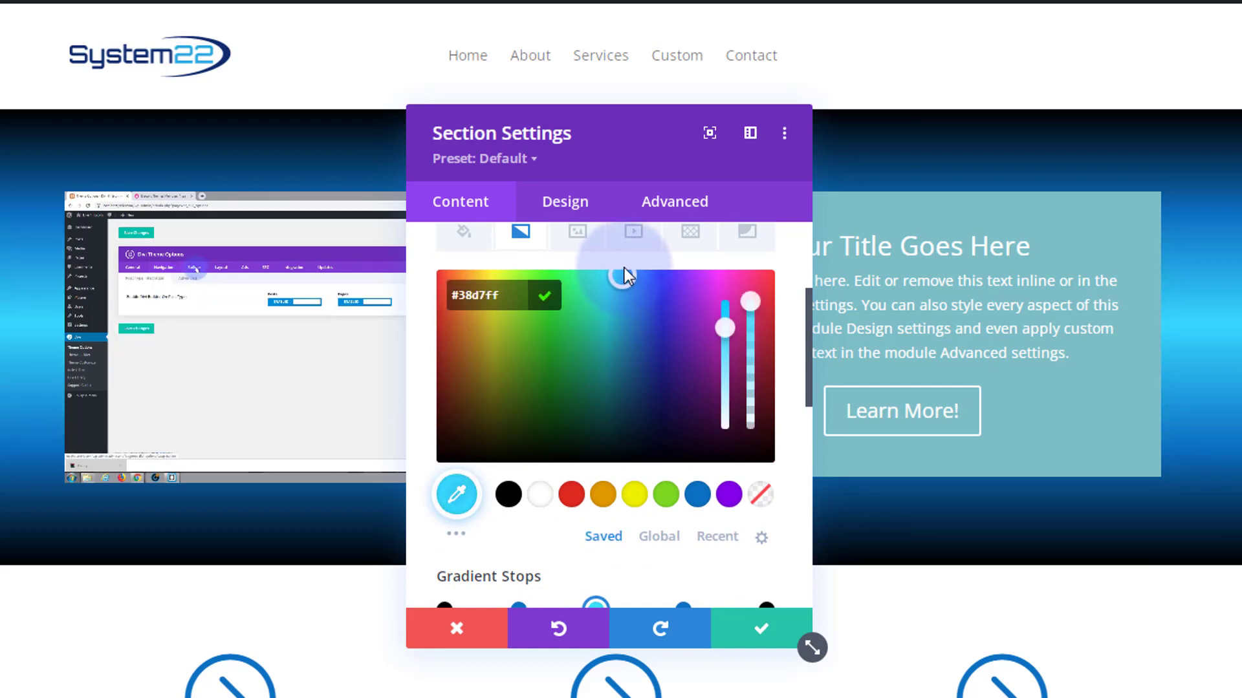
left_click(623, 267)
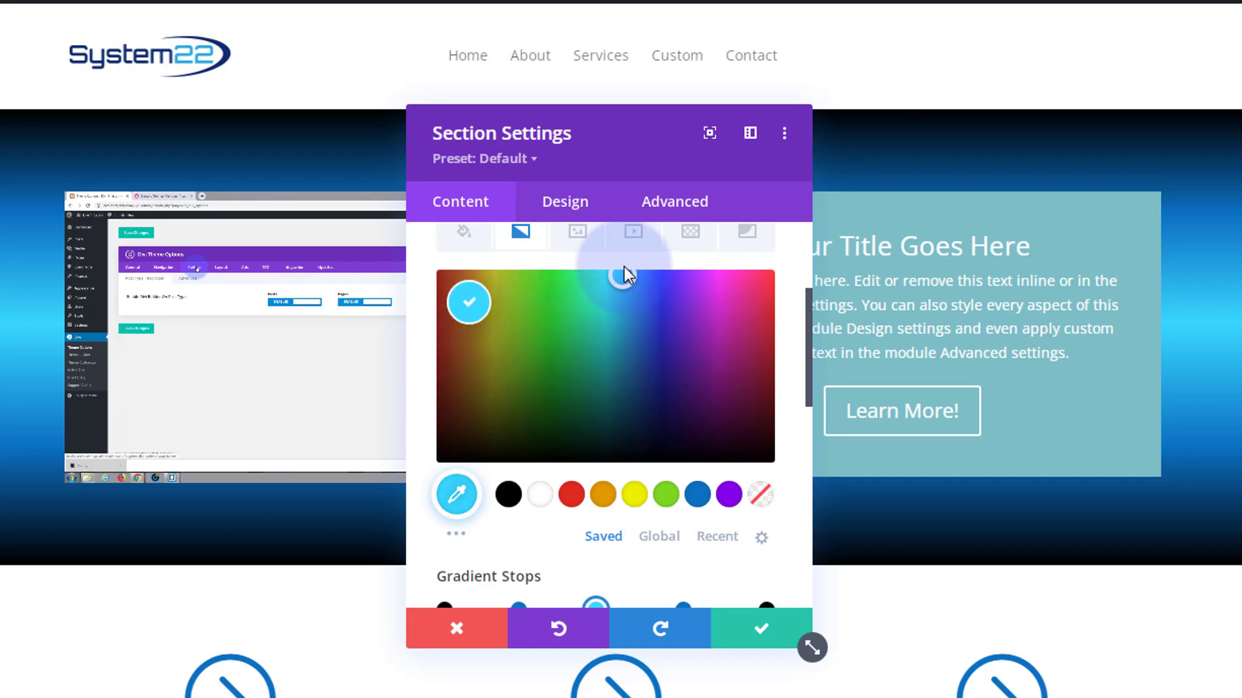
- Add an Ogees background pattern to the section and set its pattern color to white (#ffffff)
scroll(534, 552, "up", 3)
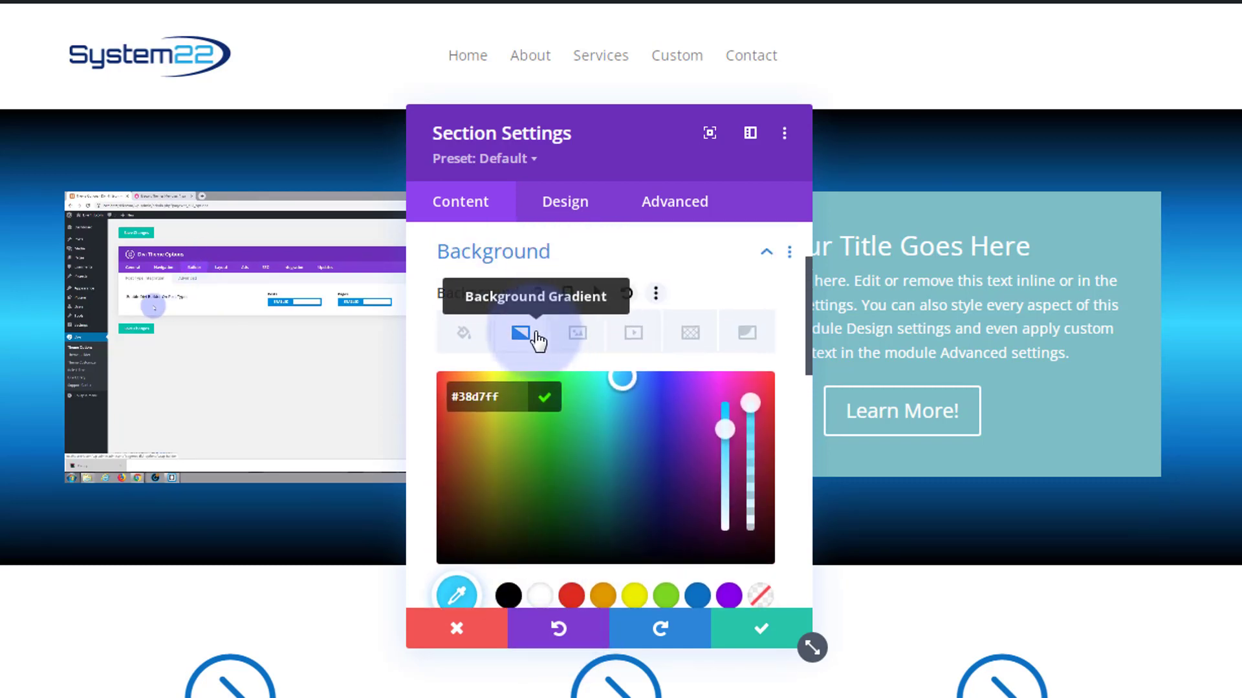
left_click(697, 334)
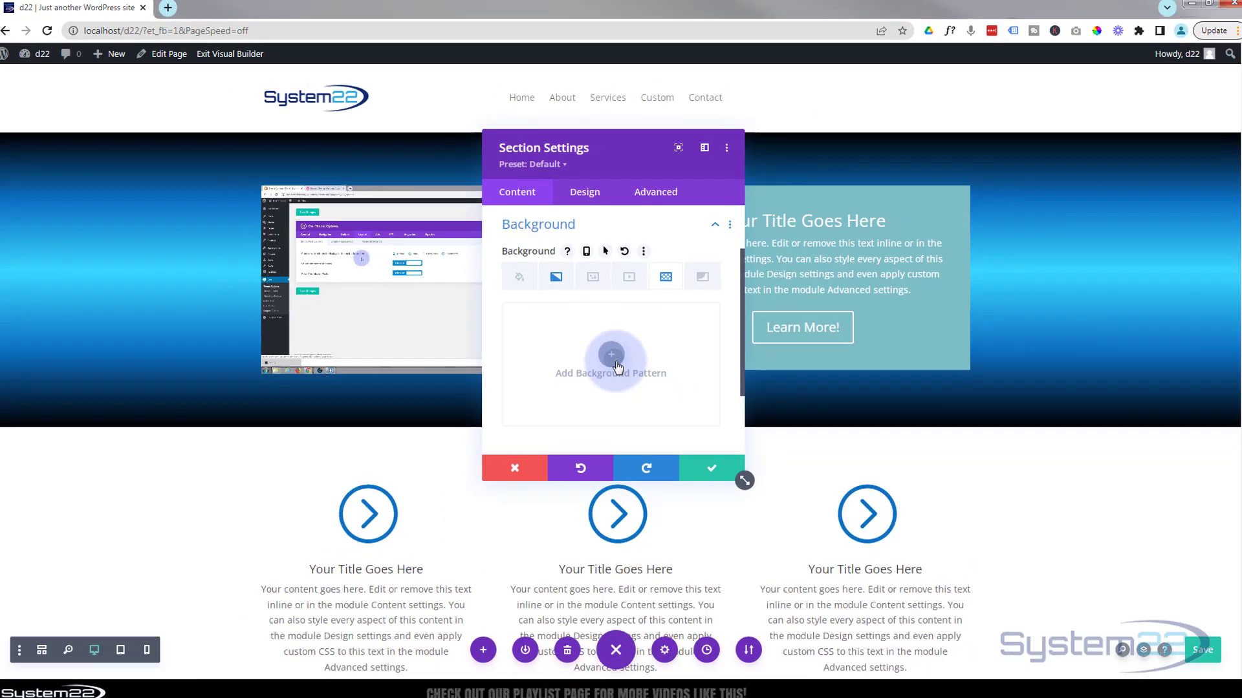
left_click(620, 454)
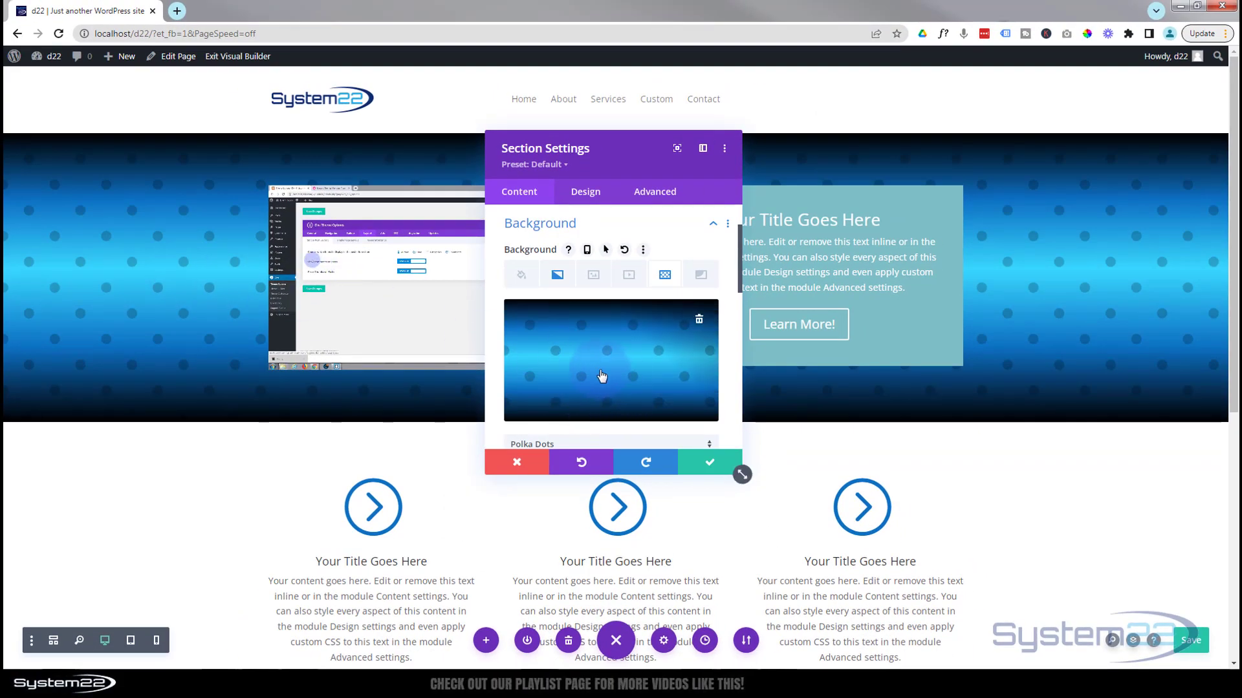
left_click(595, 374)
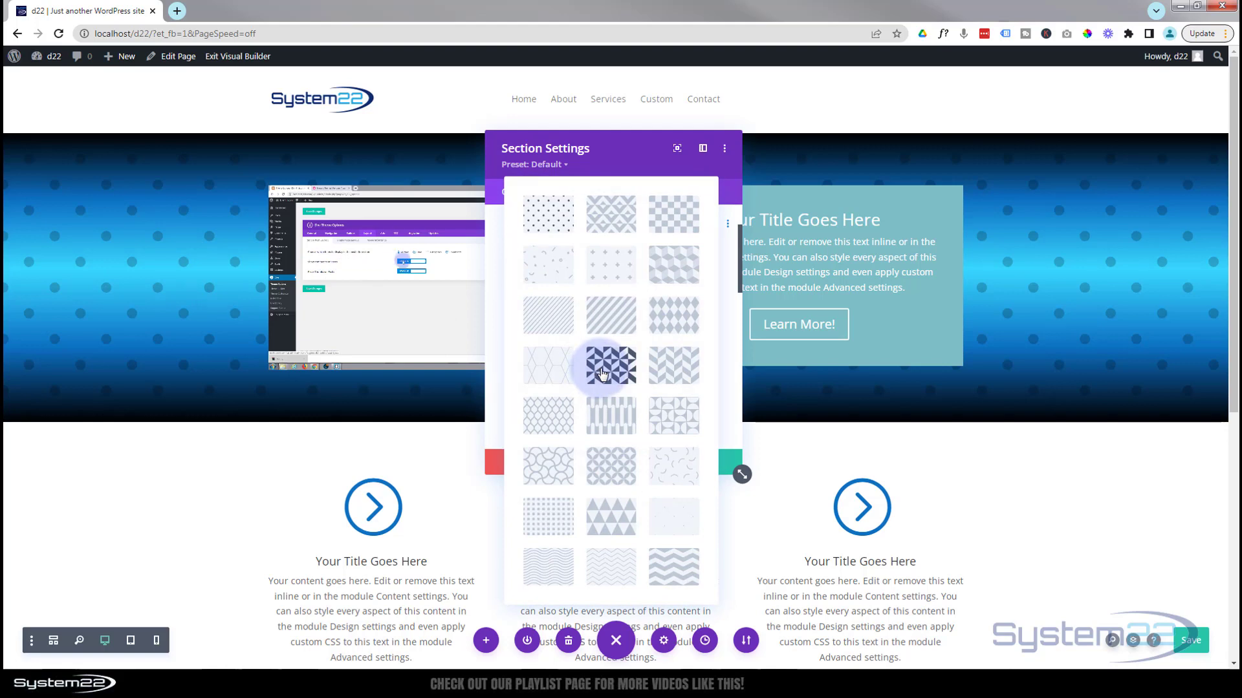
left_click(551, 425)
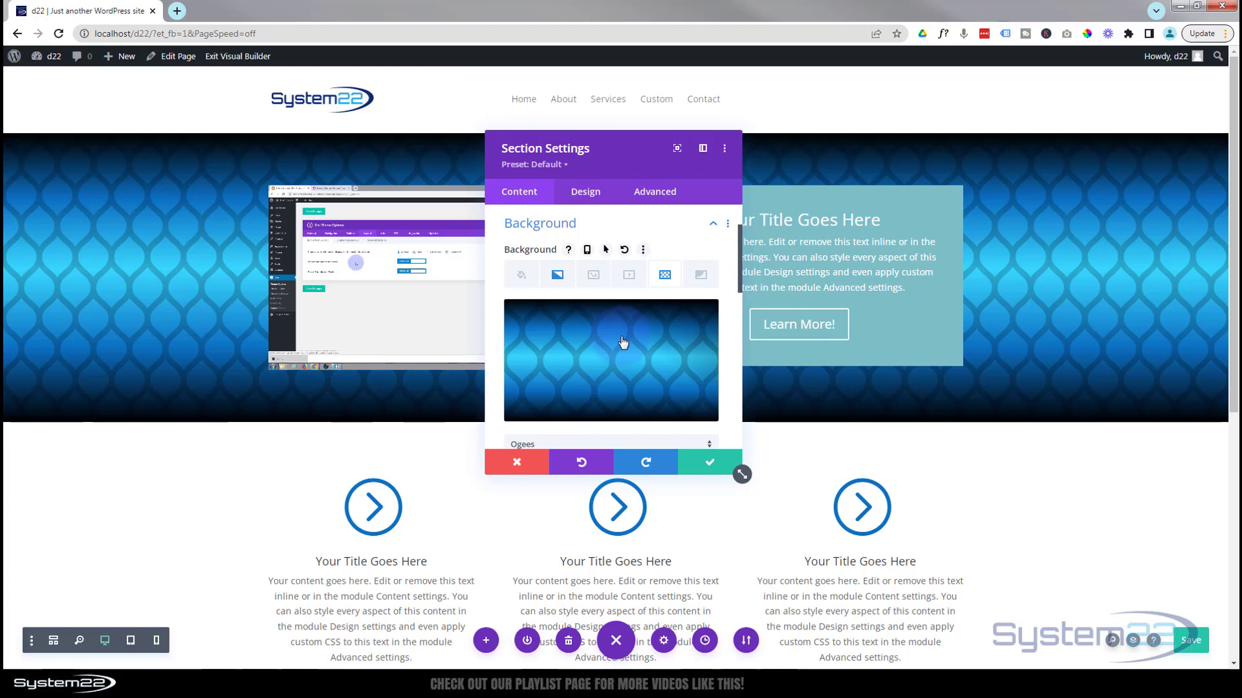
scroll(623, 342, "down", 1)
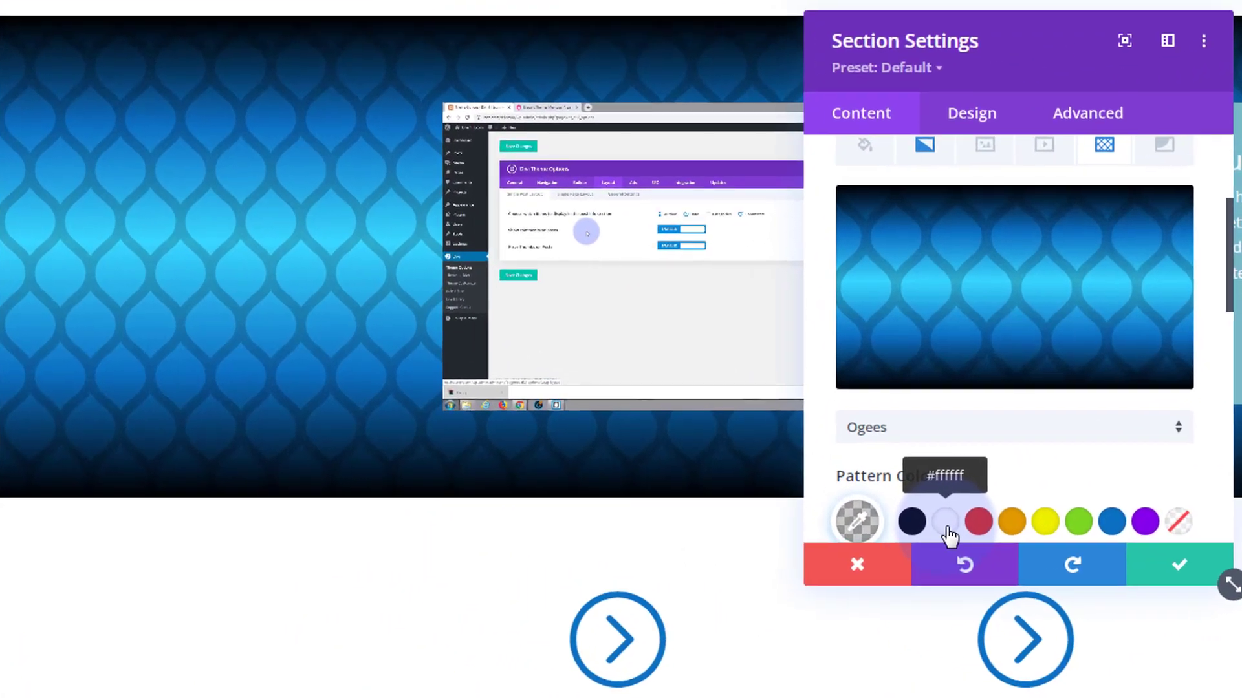
left_click(946, 529)
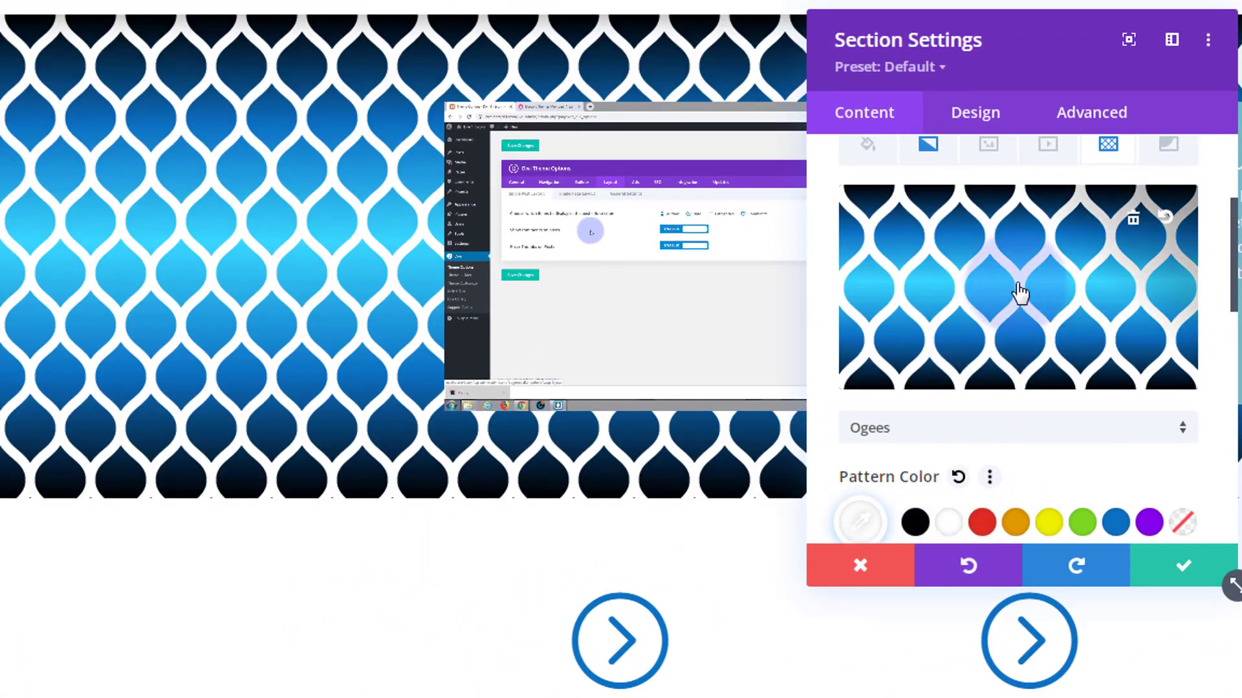
- Try inverting the section's Ogees background pattern, and switch the inversion back off
scroll(1020, 291, "down", 4)
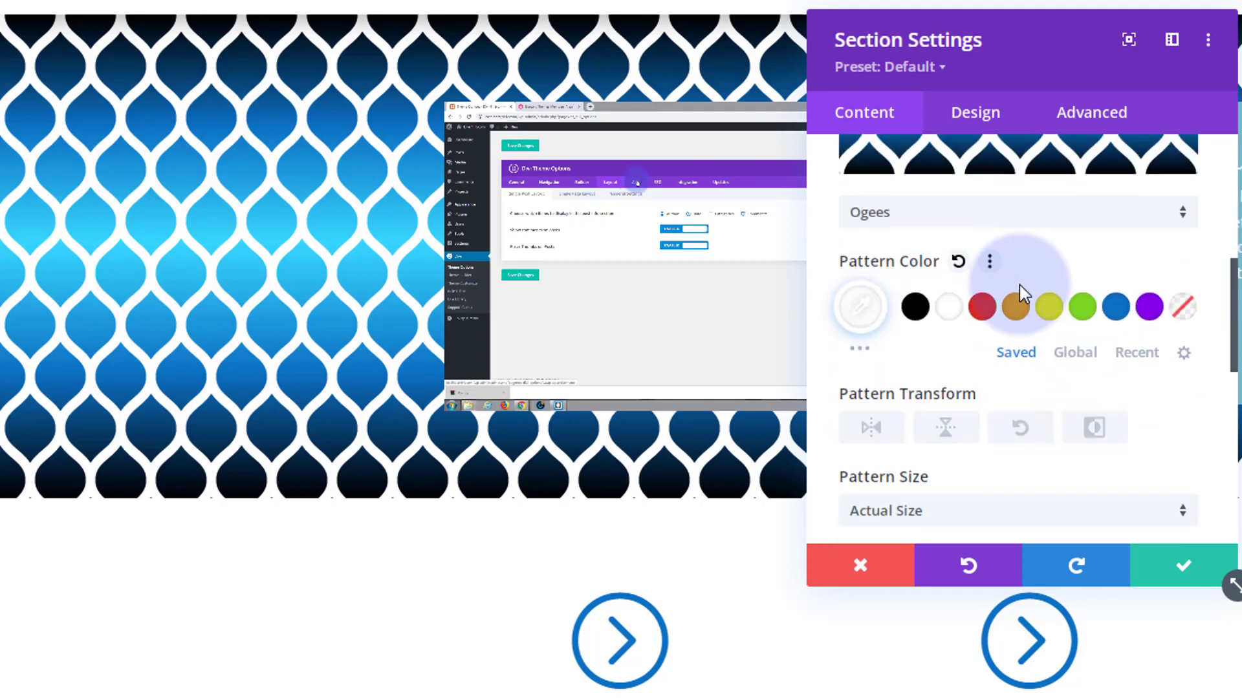
scroll(1020, 285, "down", 2)
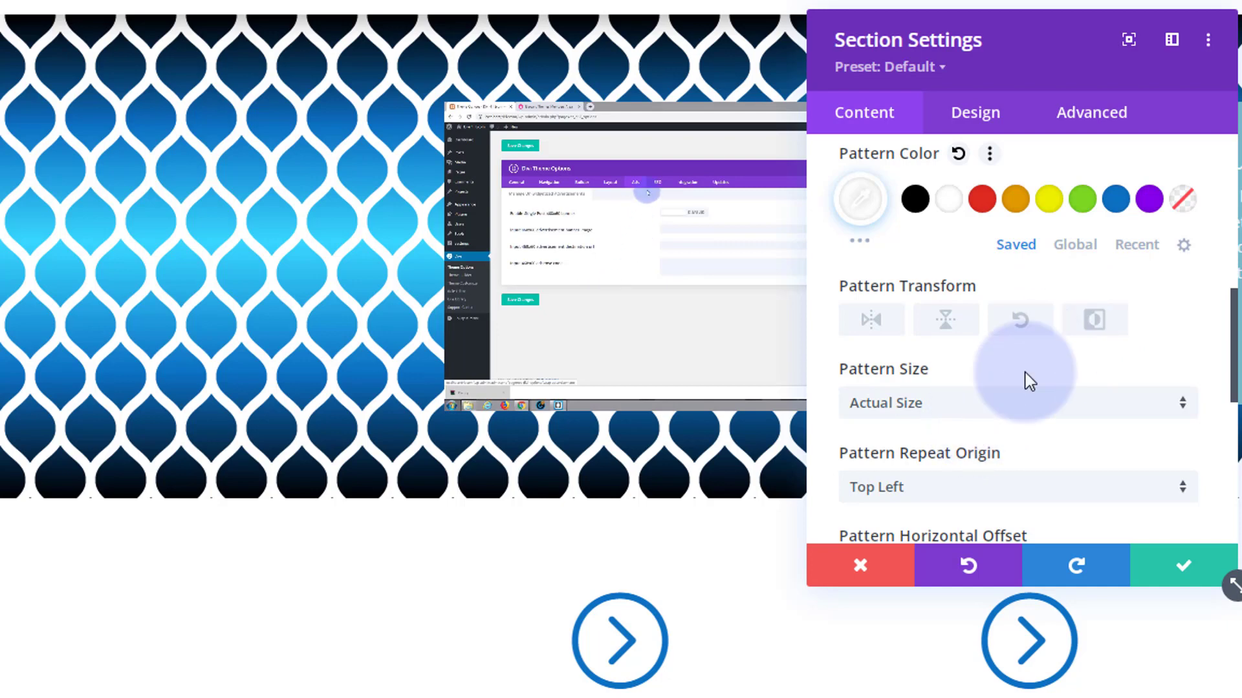
left_click(1104, 329)
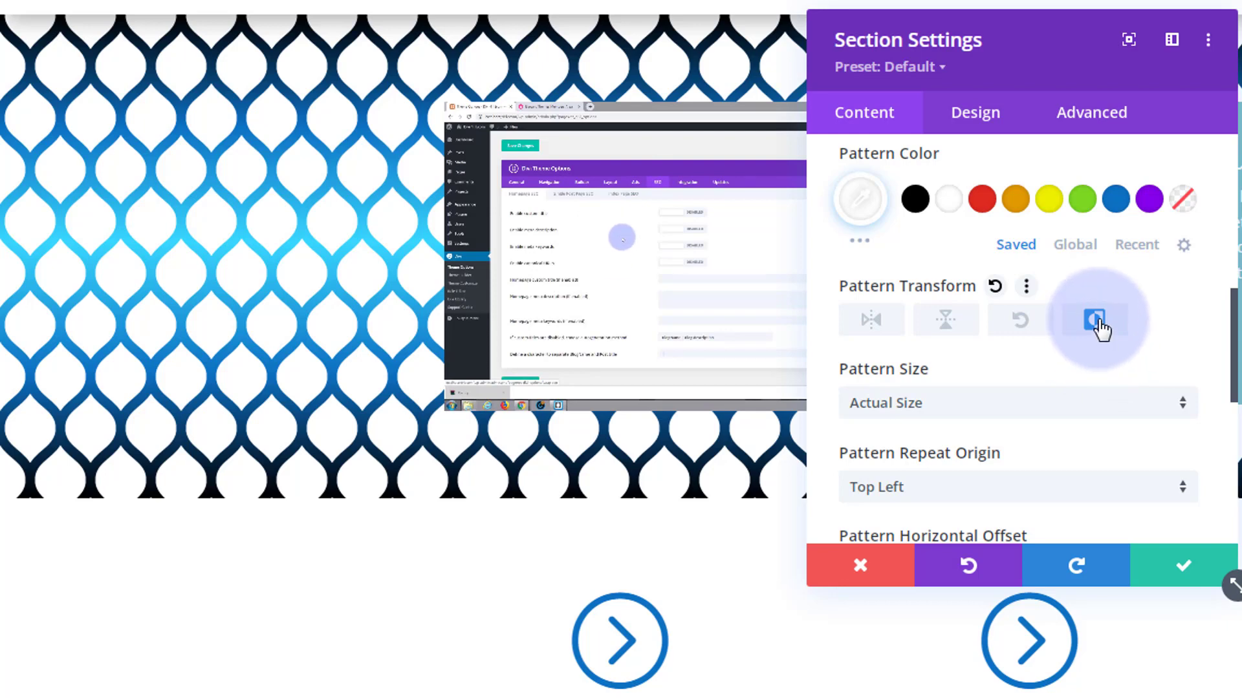
left_click(1099, 327)
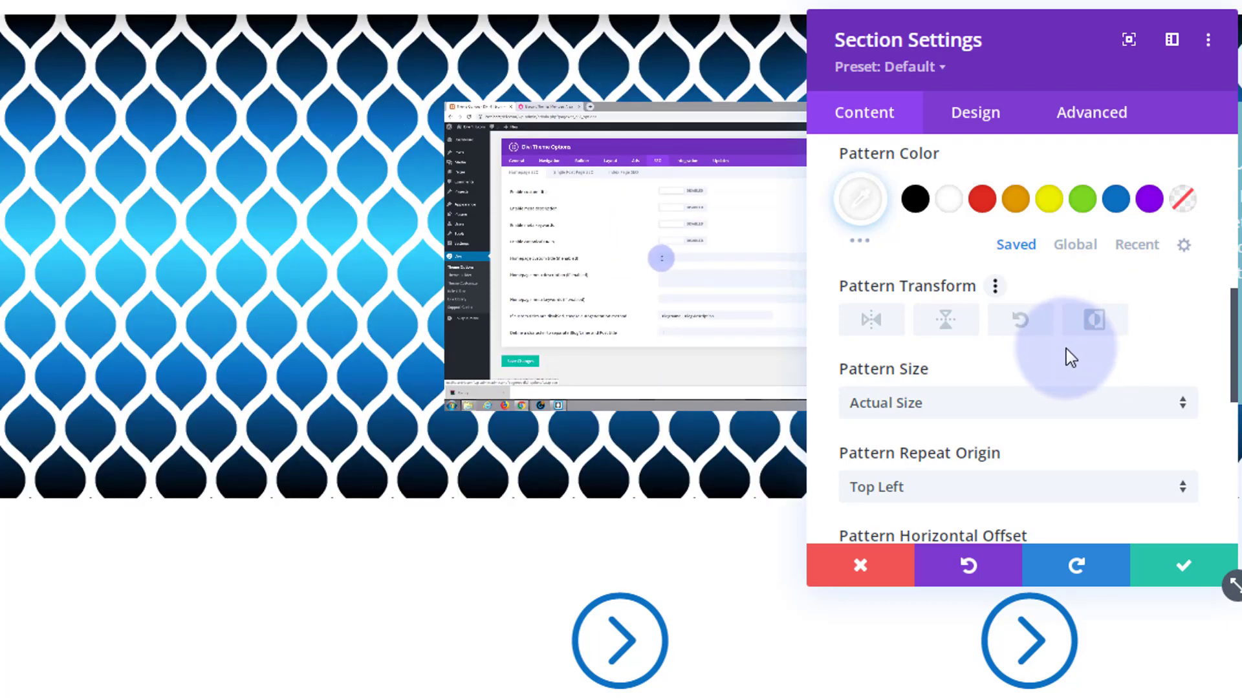
- Switch the section's pattern size to Custom Size and set the pattern width to 8px
left_click(991, 407)
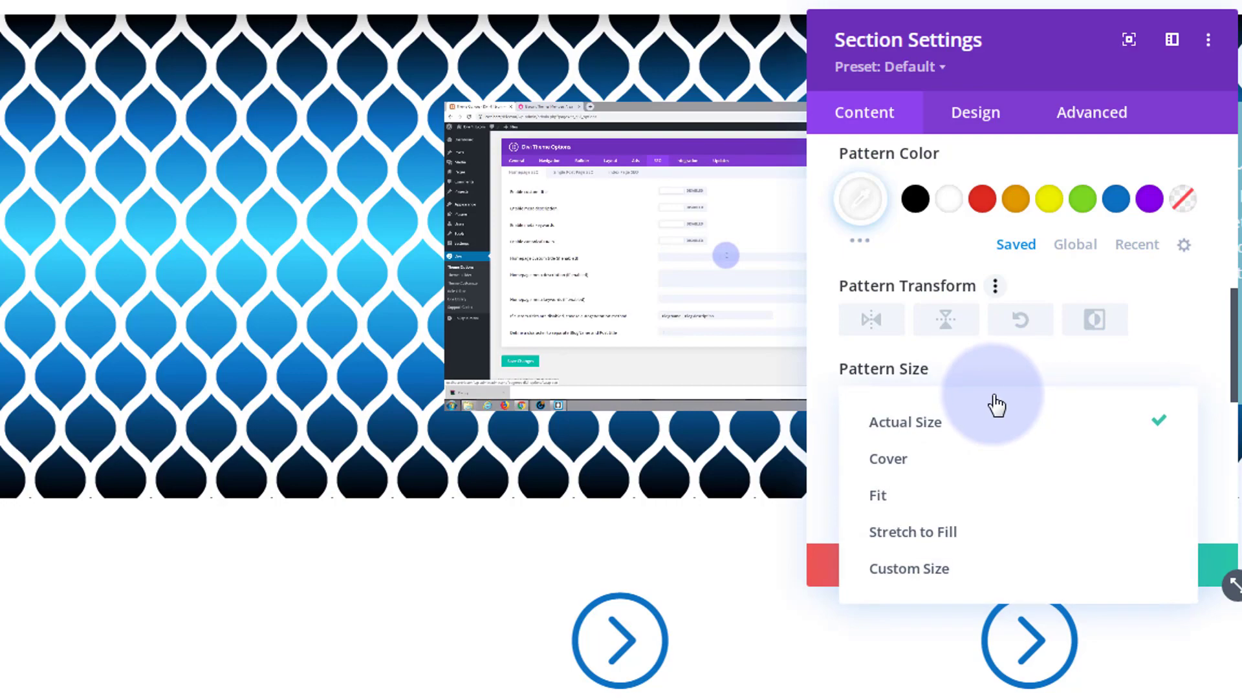
left_click(938, 582)
left_click_drag(851, 490, 850, 492)
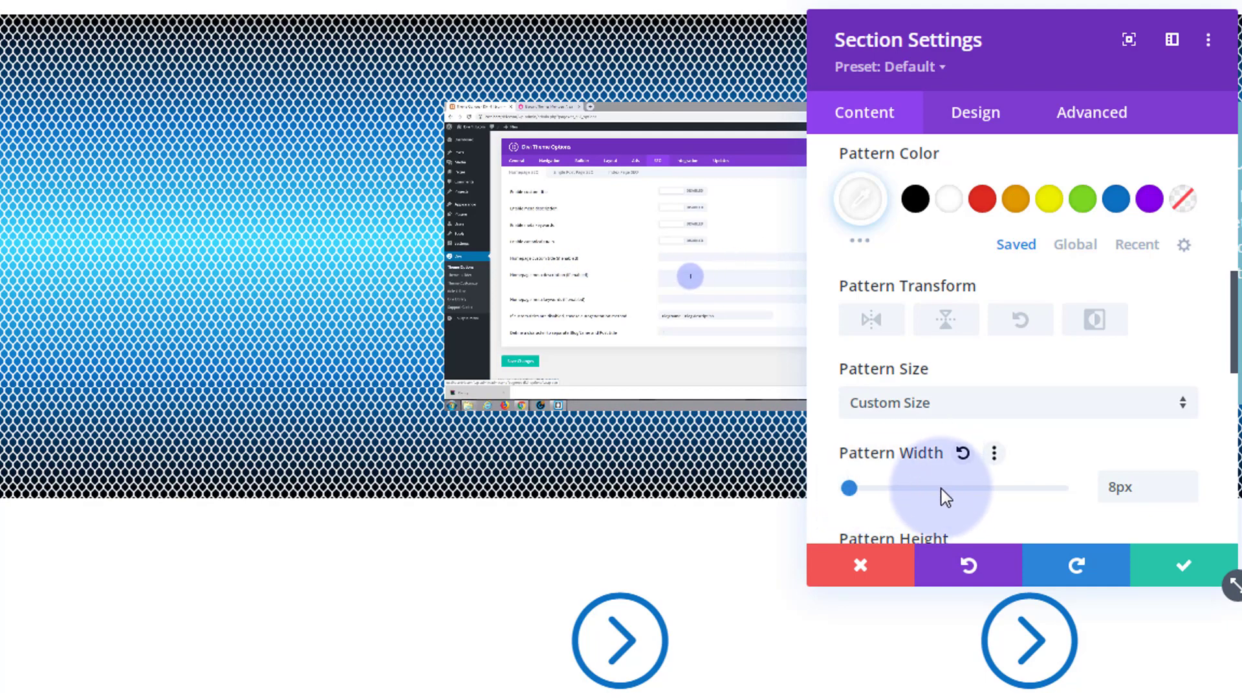
- Lower the white pattern color's opacity to 0.26 and save the section settings
scroll(944, 497, "up", 4)
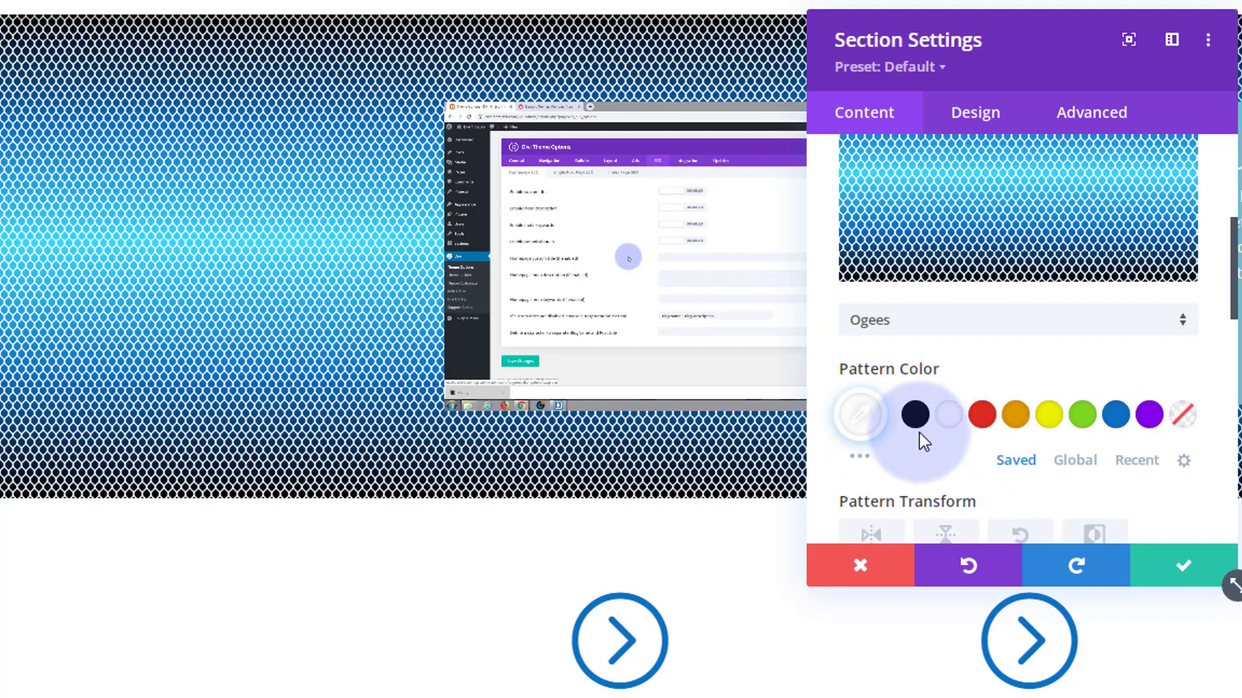
left_click(860, 417)
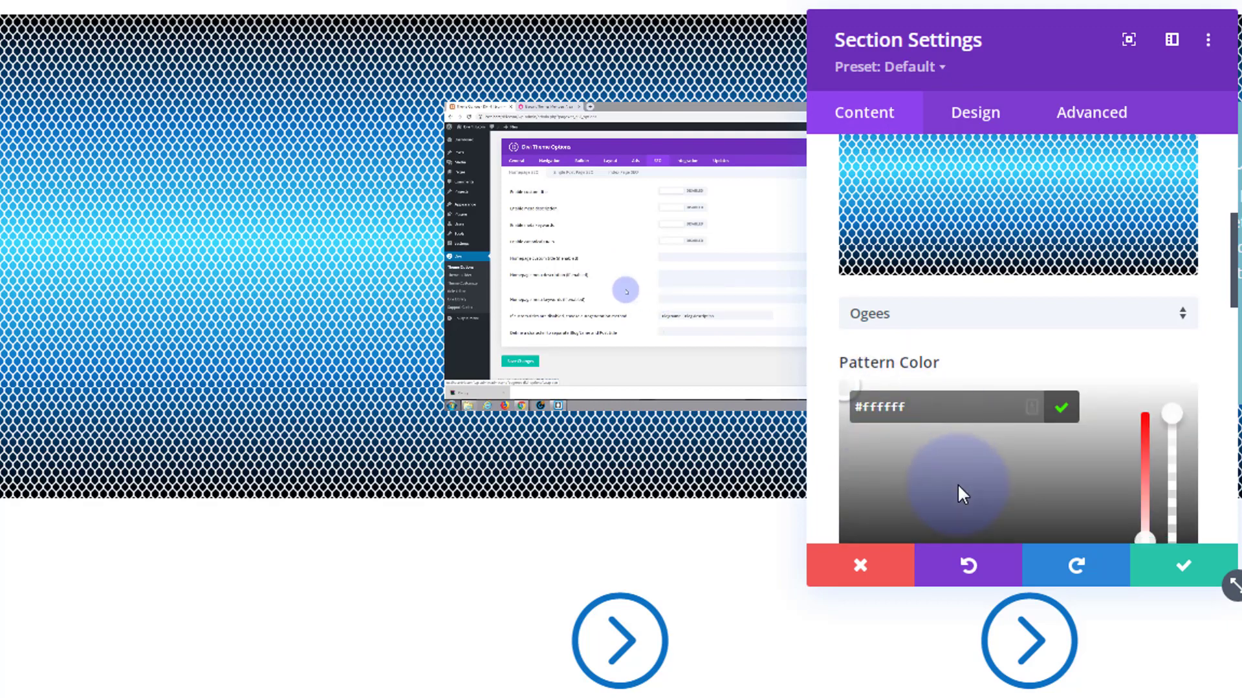
scroll(959, 490, "down", 2)
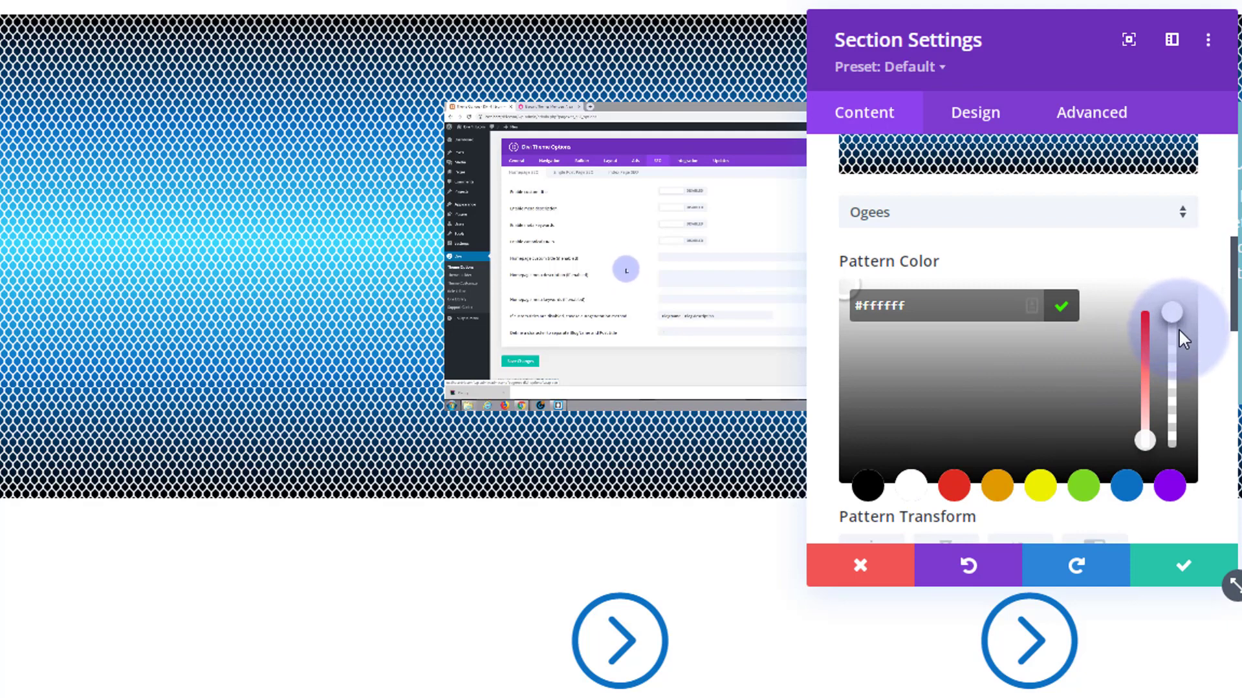
left_click_drag(1179, 328, 1168, 423)
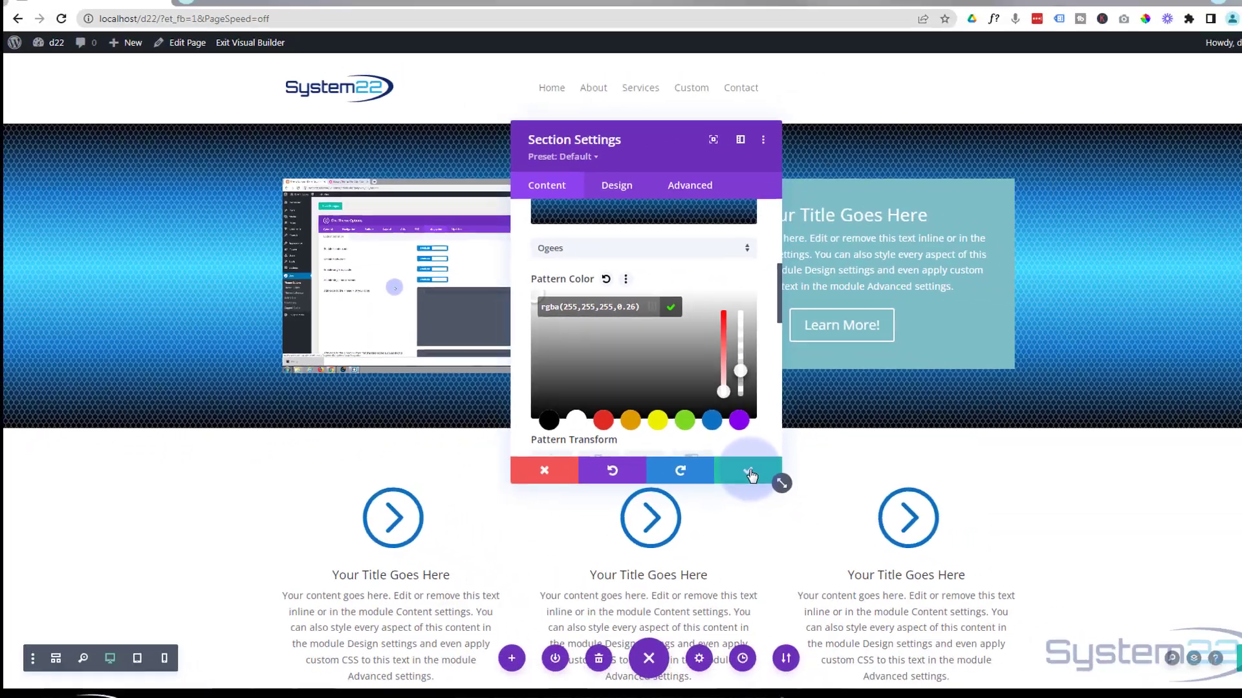
left_click(750, 477)
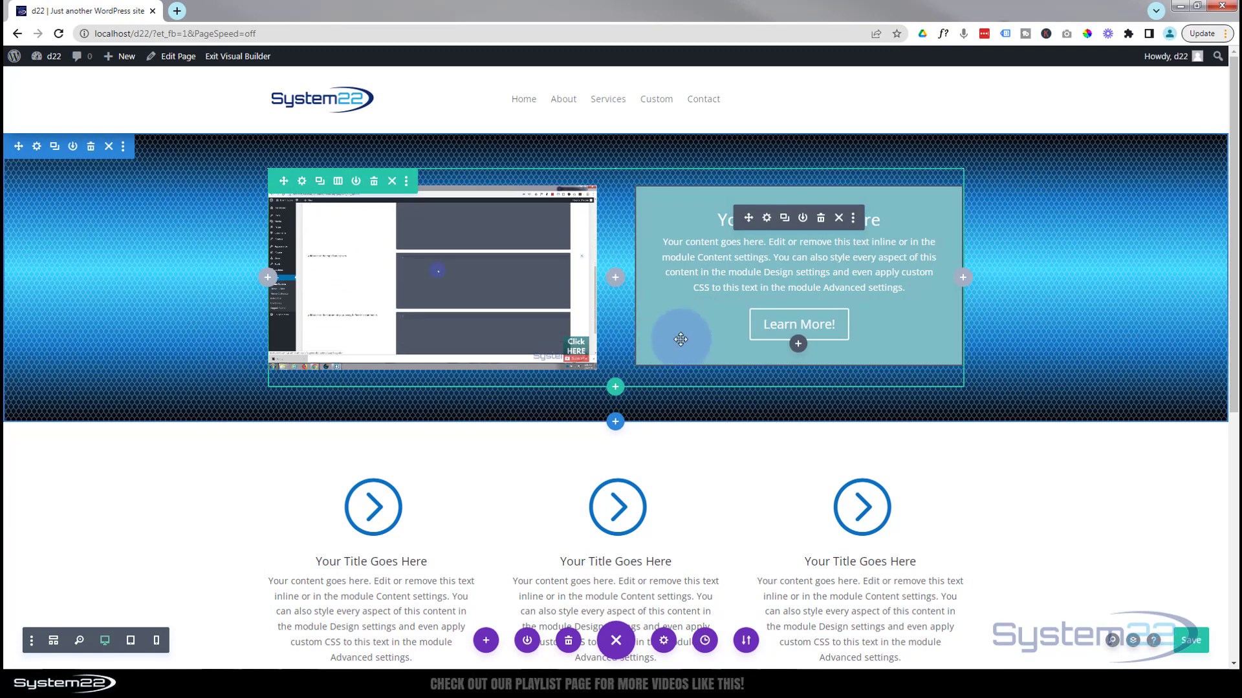
- Open the Call To Action module's settings, with the window clear of the module, and replace its background color with black (#000000)
left_click(768, 220)
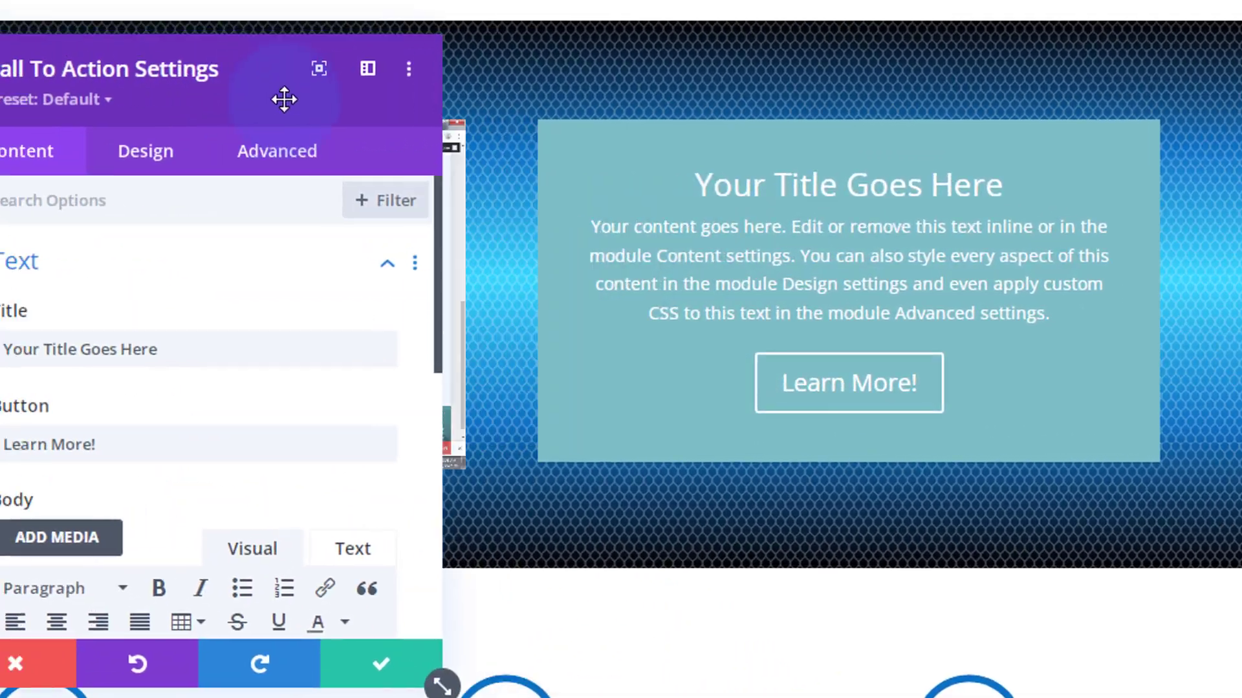
left_click_drag(284, 99, 310, 102)
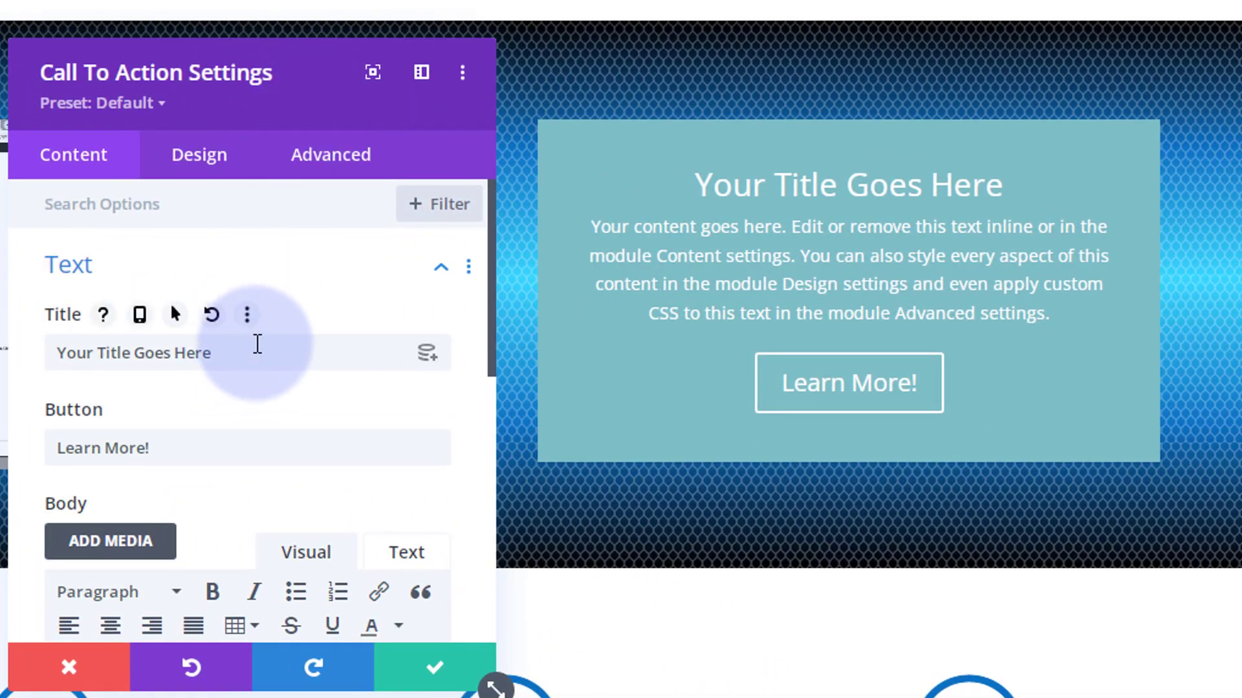
scroll(257, 344, "down", 2)
scroll(257, 344, "down", 5)
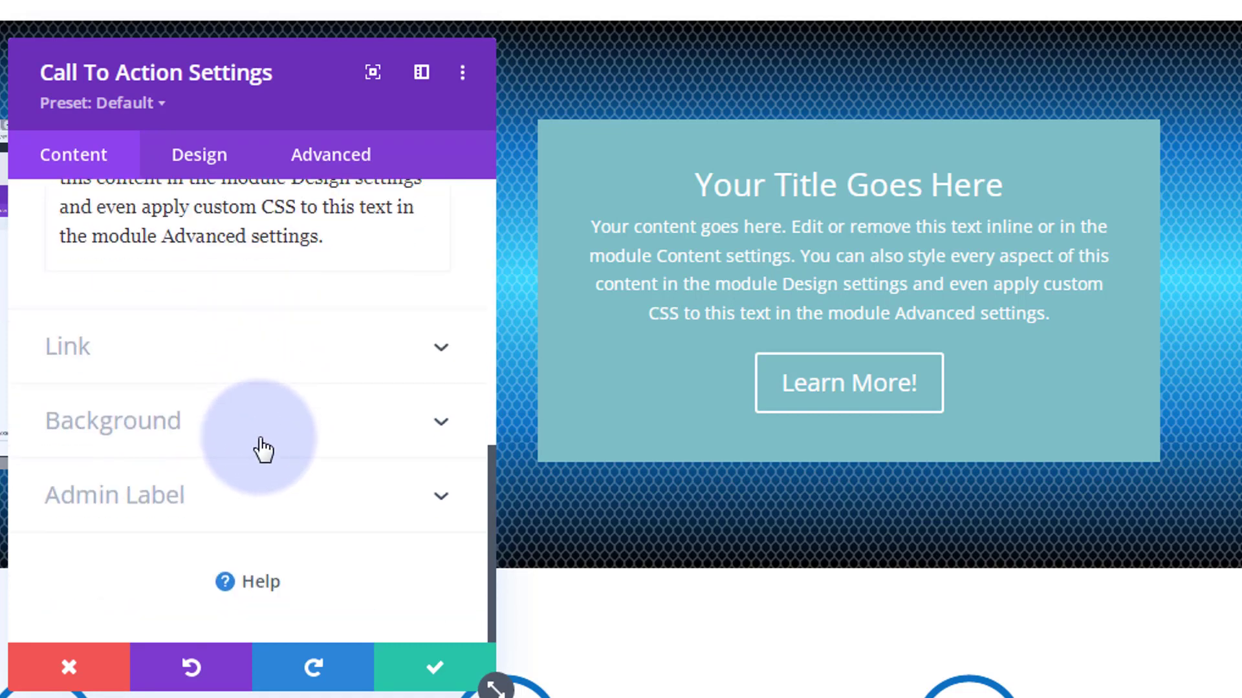
left_click(262, 438)
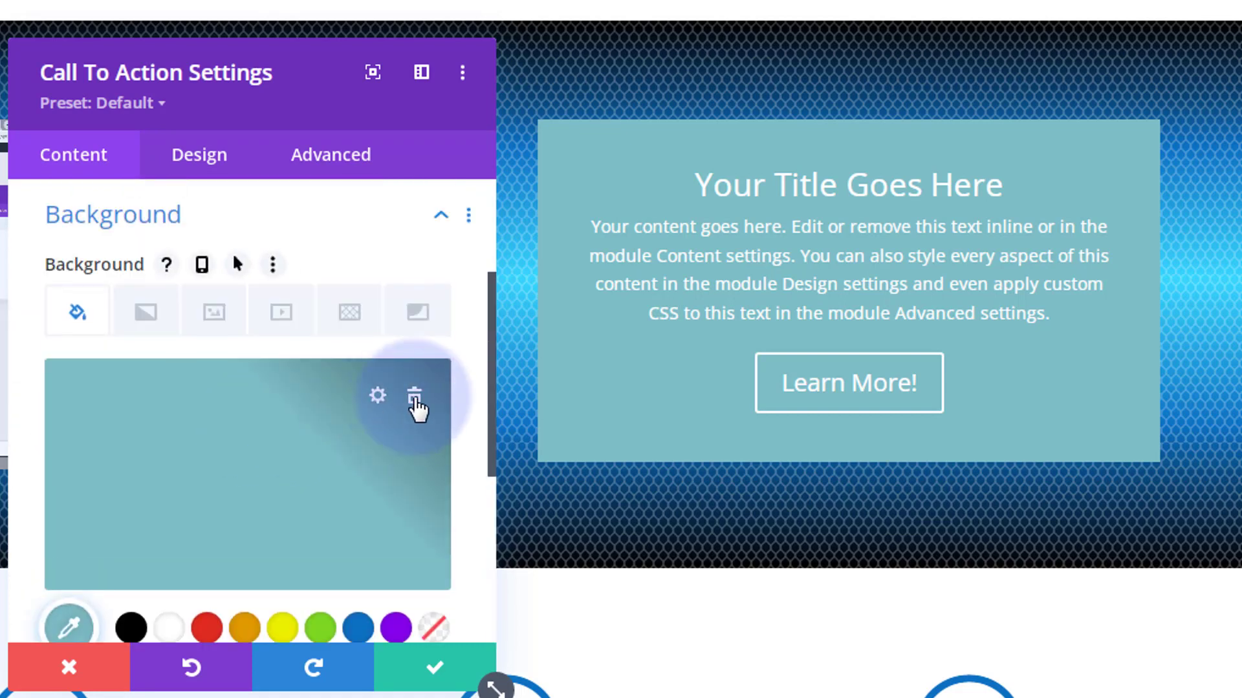
left_click(414, 398)
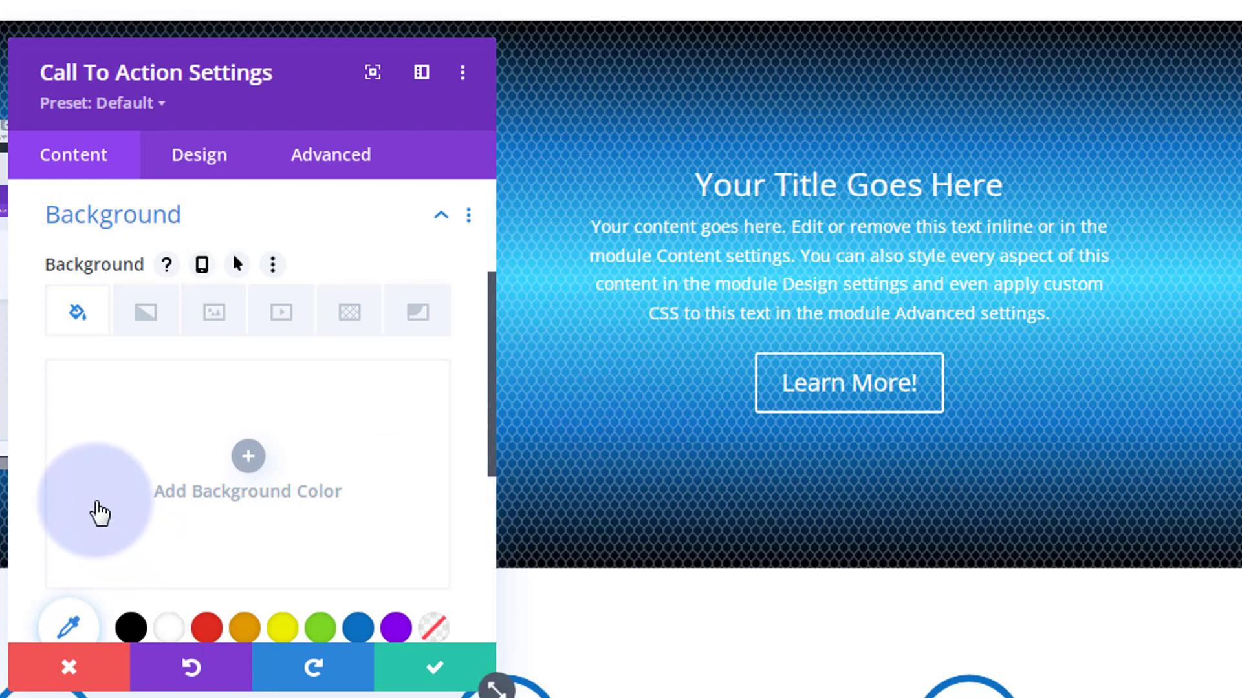
scroll(104, 508, "down", 2)
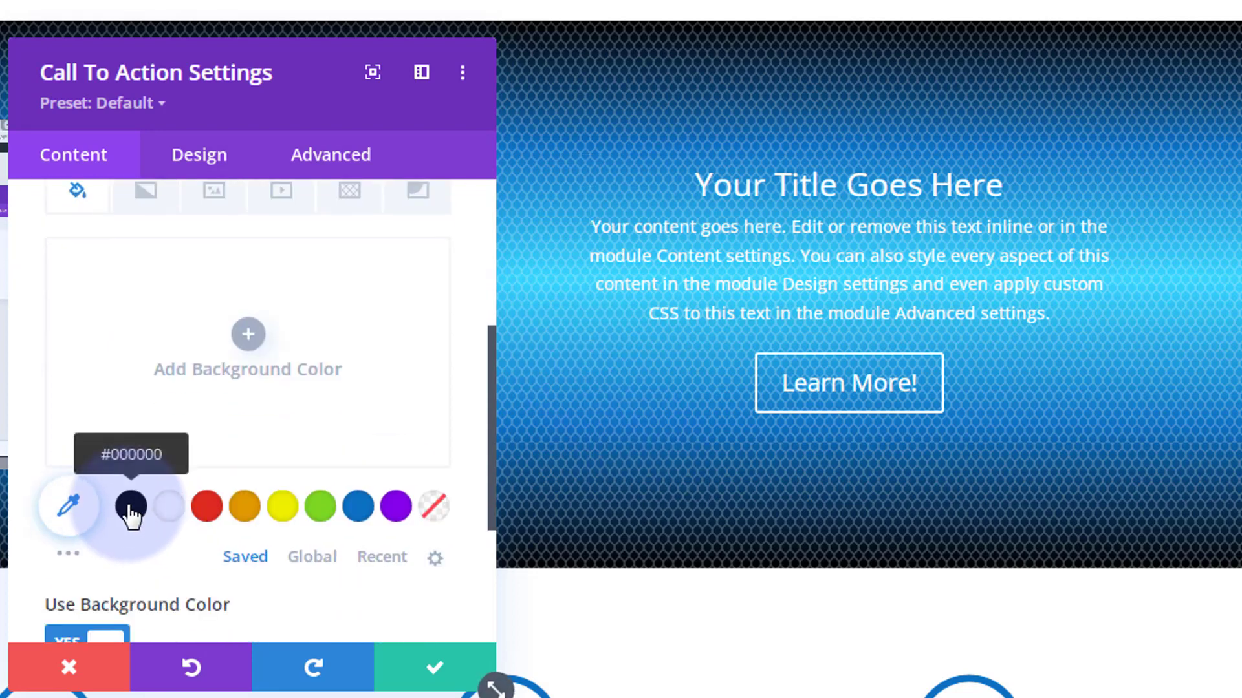
left_click(131, 511)
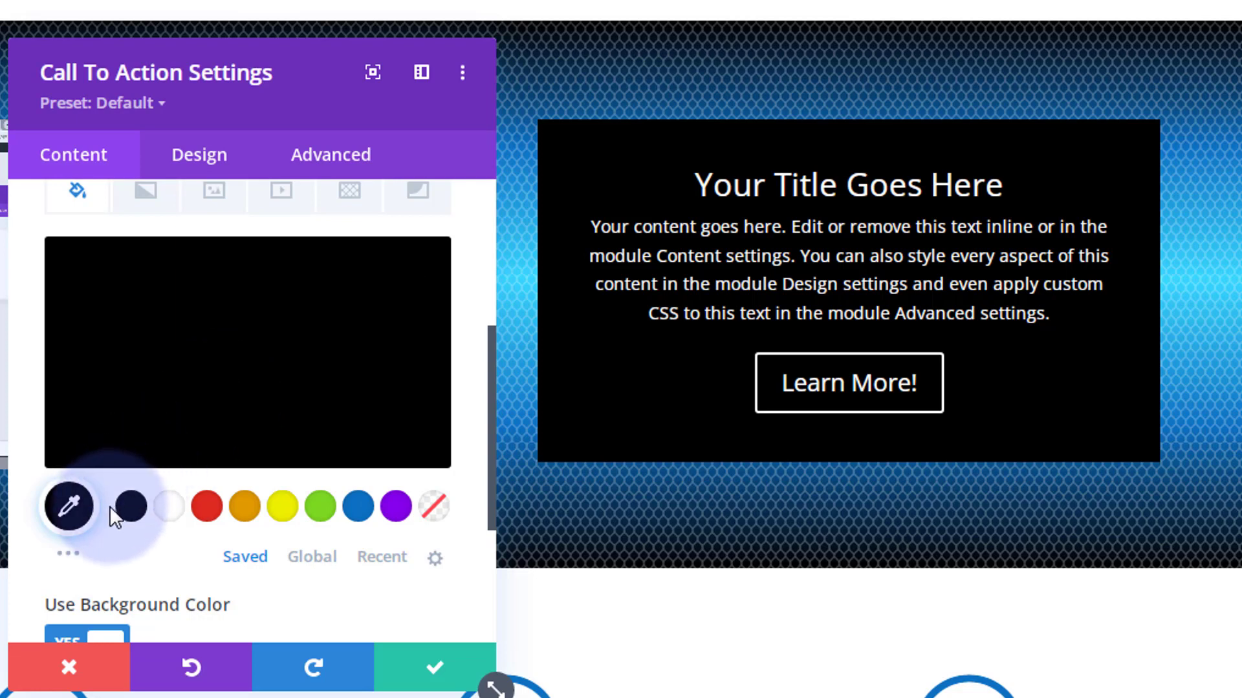
- Lower the opacity of the Call To Action module's black background color to 0.29
left_click(225, 362)
left_click(428, 277)
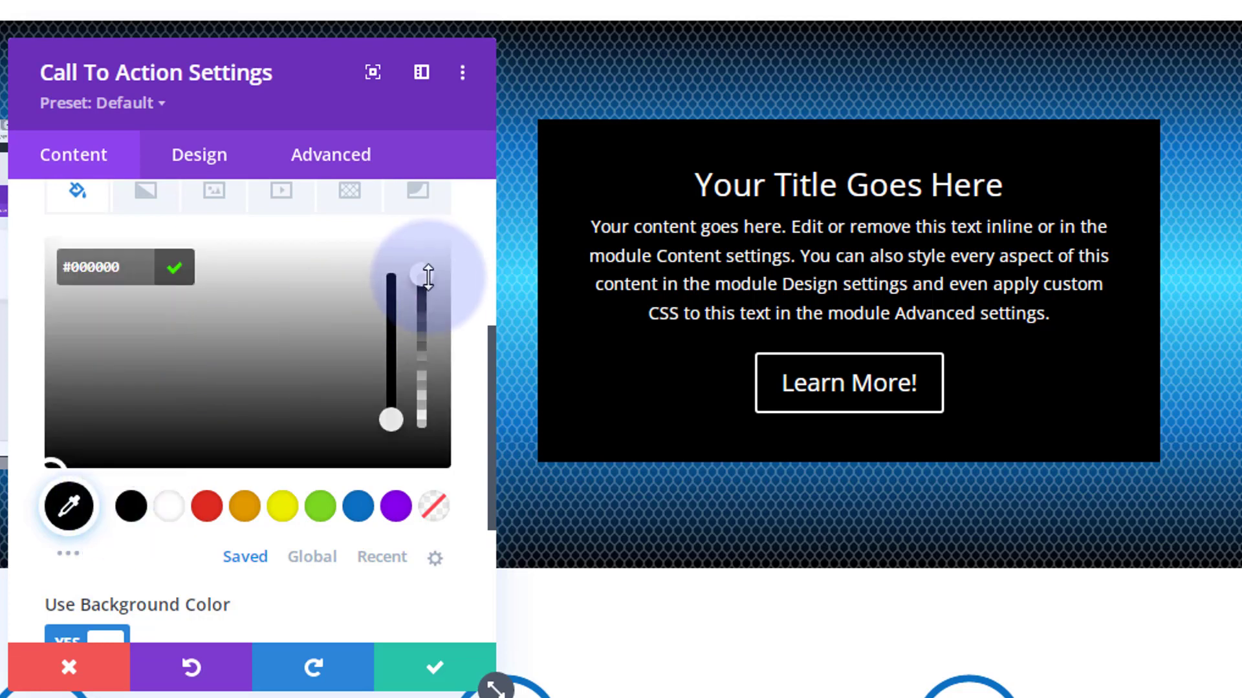
left_click_drag(425, 278, 430, 395)
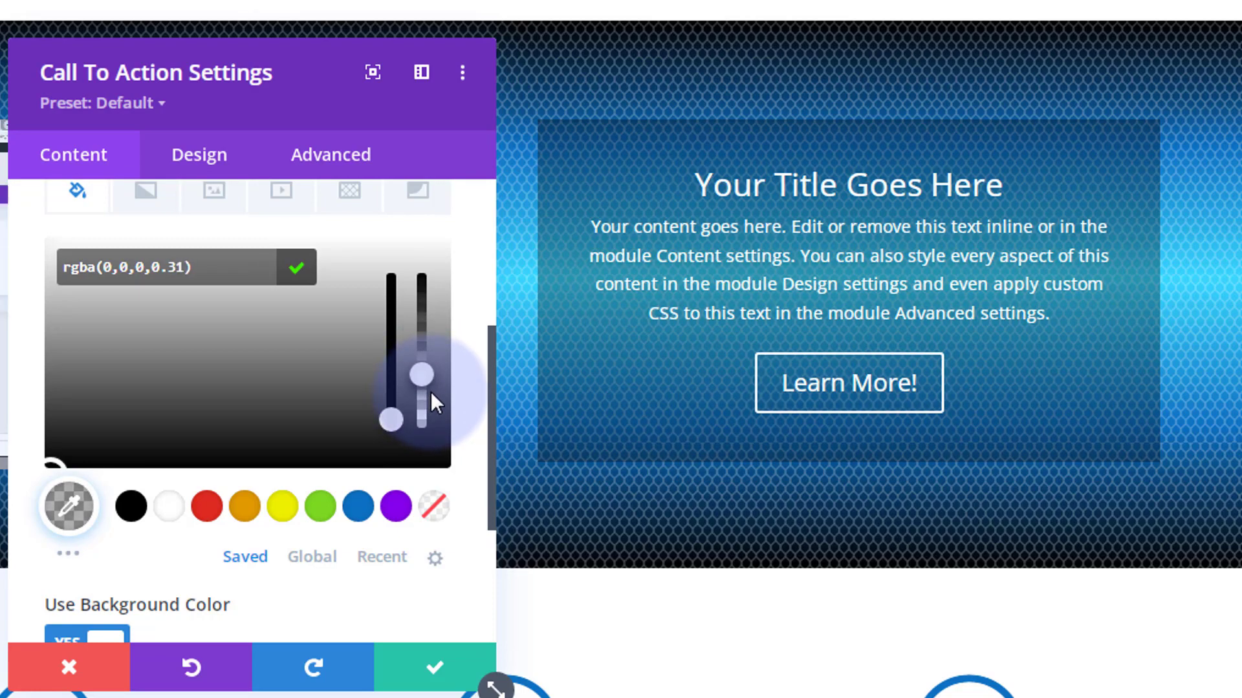
left_click_drag(431, 392, 431, 396)
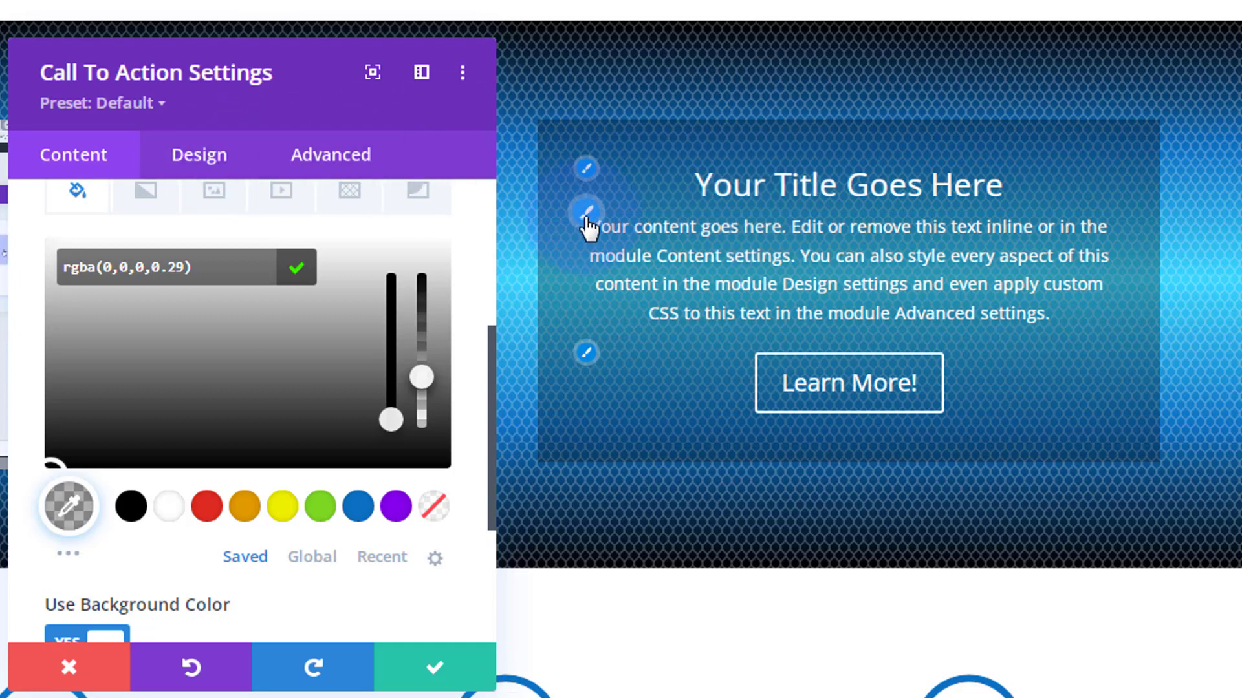
- Style the Call To Action title in uppercase with the Semi Bold font weight
left_click(587, 171)
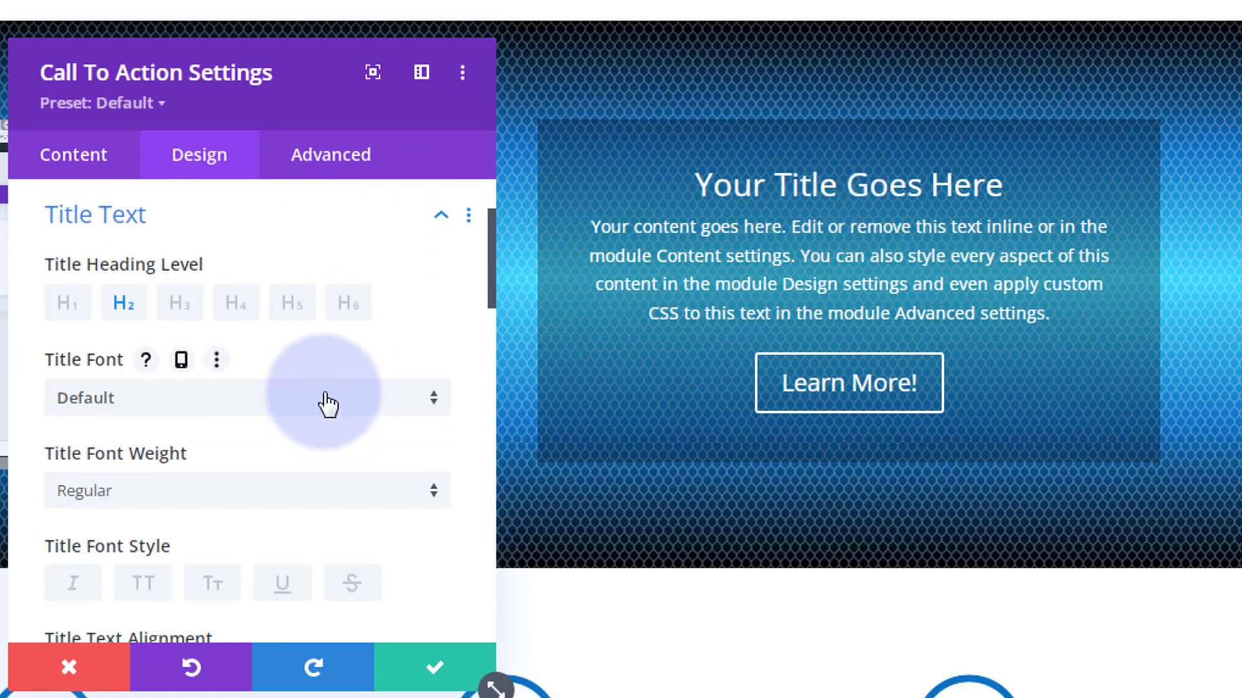
scroll(324, 402, "down", 2)
left_click(144, 462)
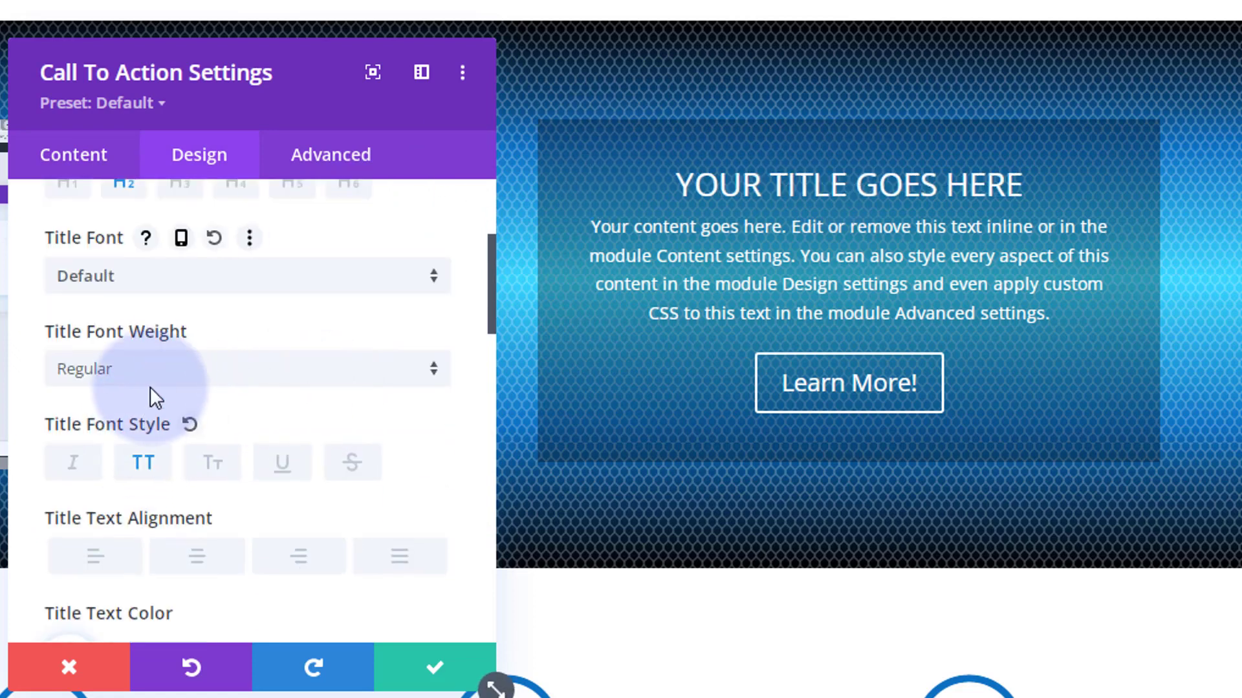
left_click(162, 381)
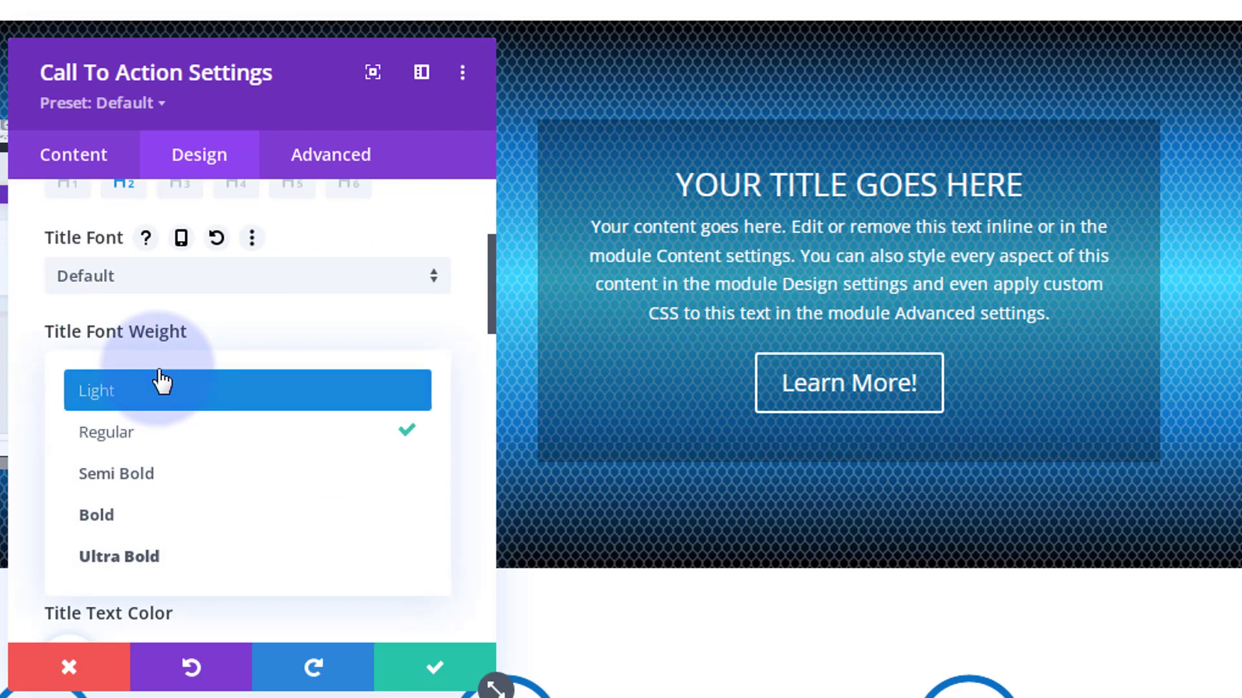
left_click(172, 485)
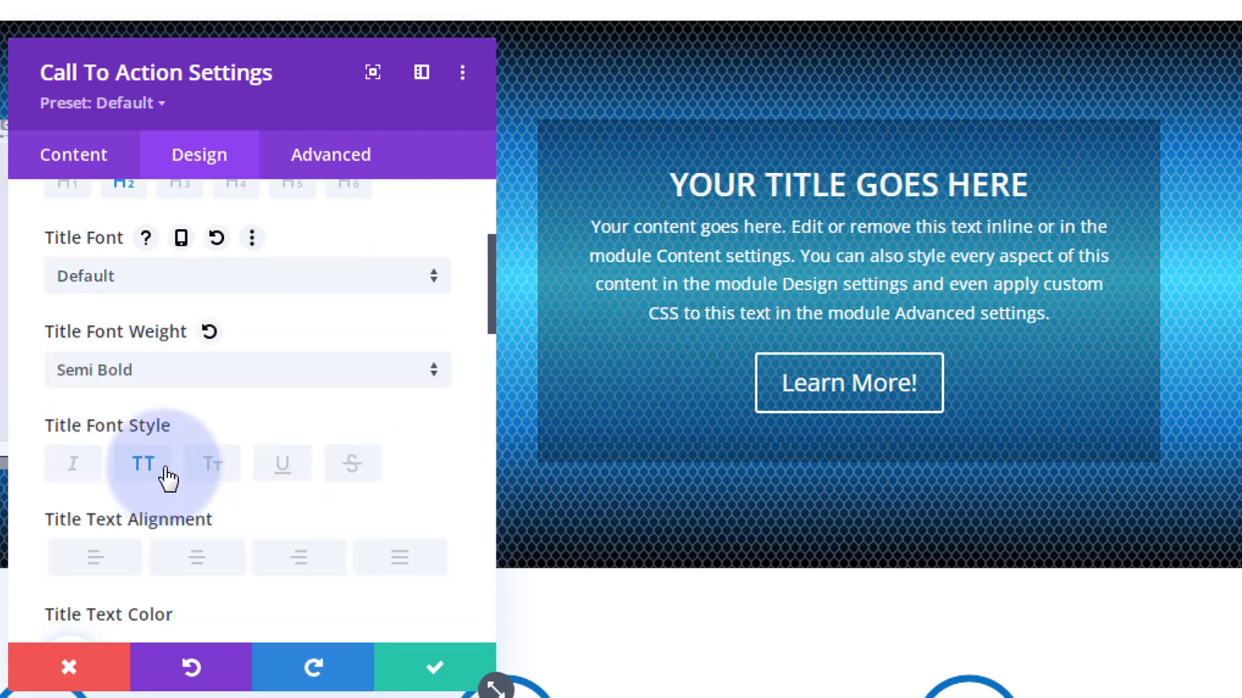
- Move the settings window clear of the module and raise the title text size to 35px
left_click_drag(144, 89, 0, 50)
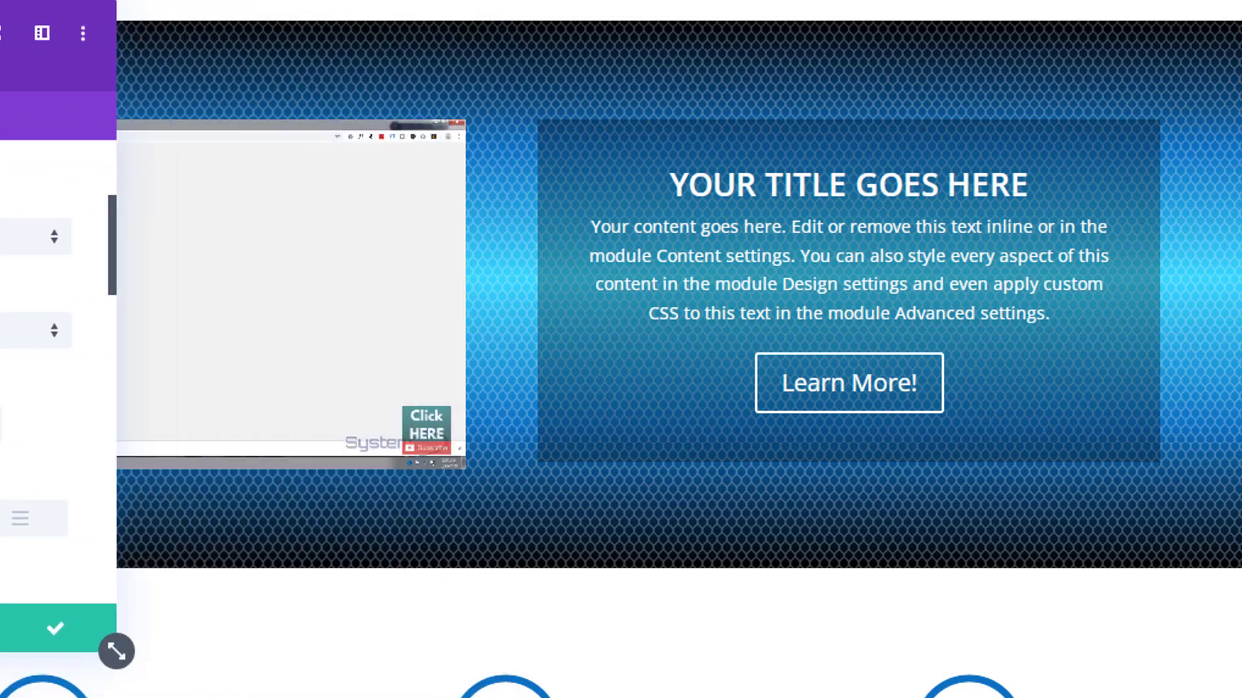
scroll(58, 372, "down", 6)
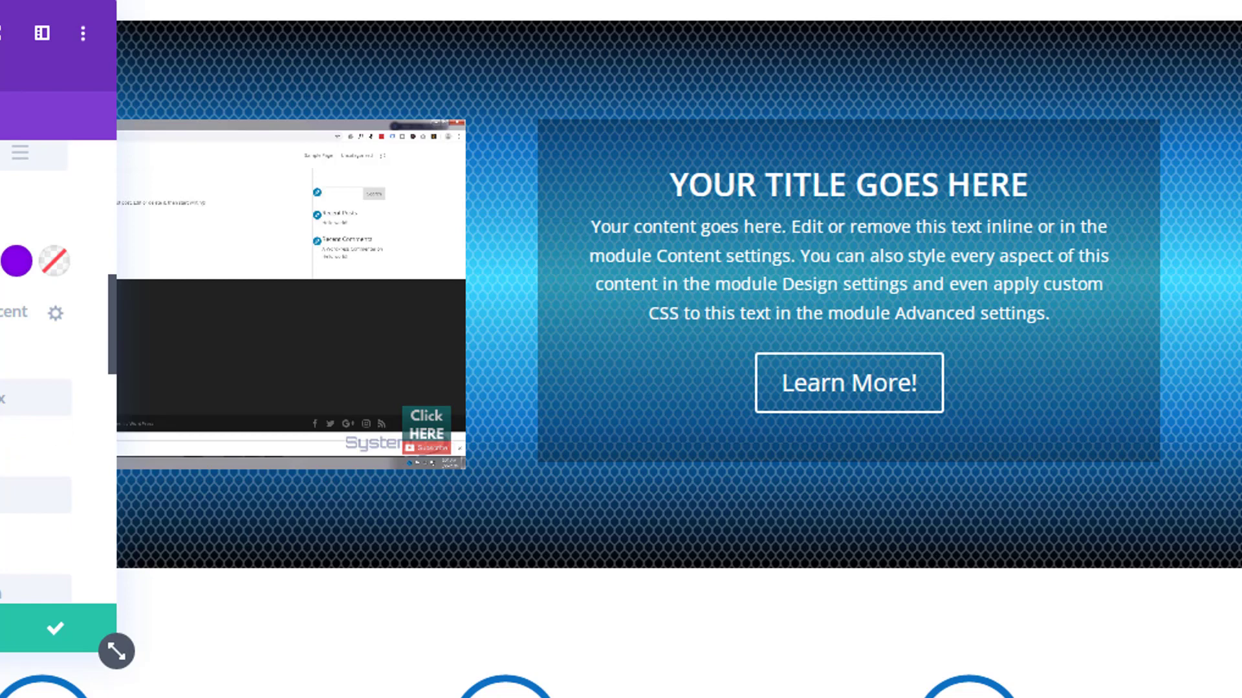
key("Up")
key("Up")
key("Up")
key("Up")
key("Up")
key("Up")
key("Up")
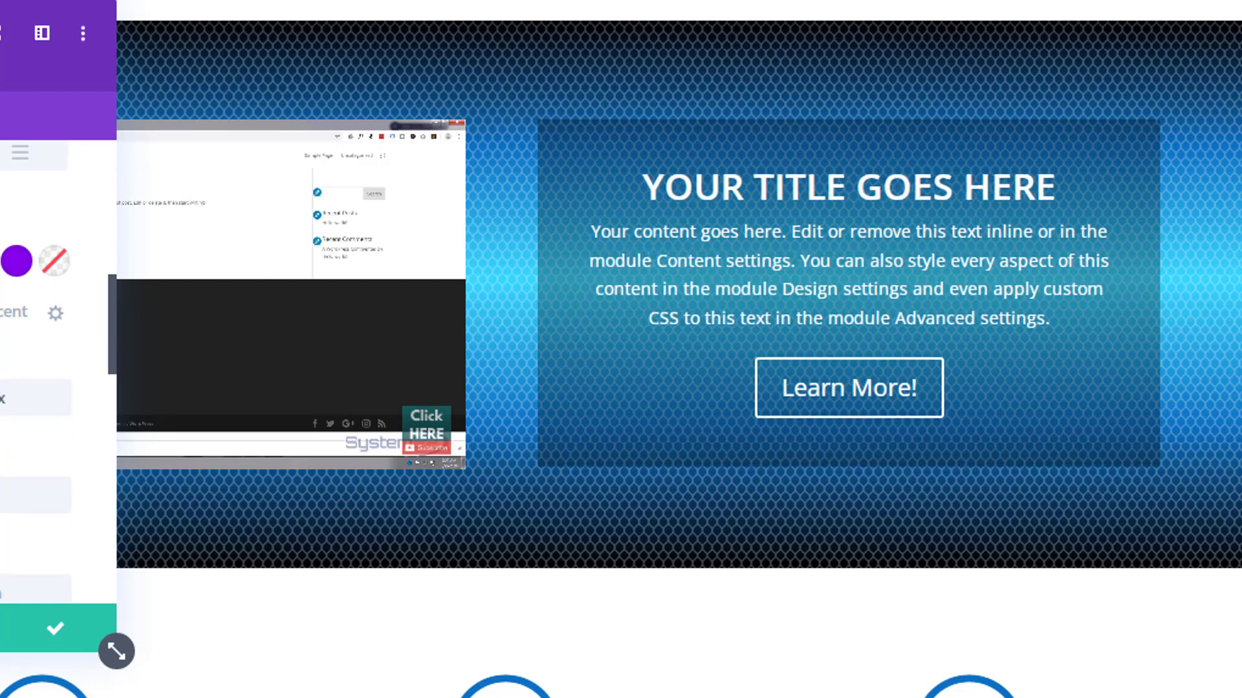
key("Up")
key("Up")
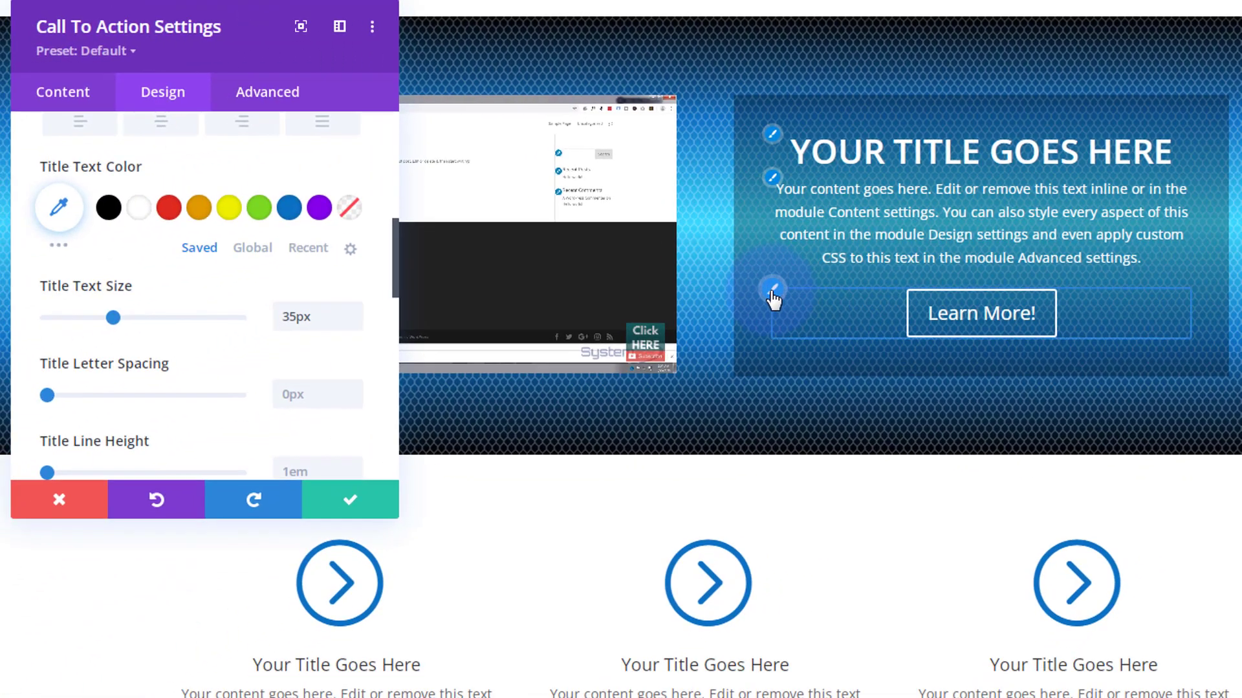
- Enable custom styles for the Call To Action button and set its background color to purple (#8300e9)
left_click(772, 290)
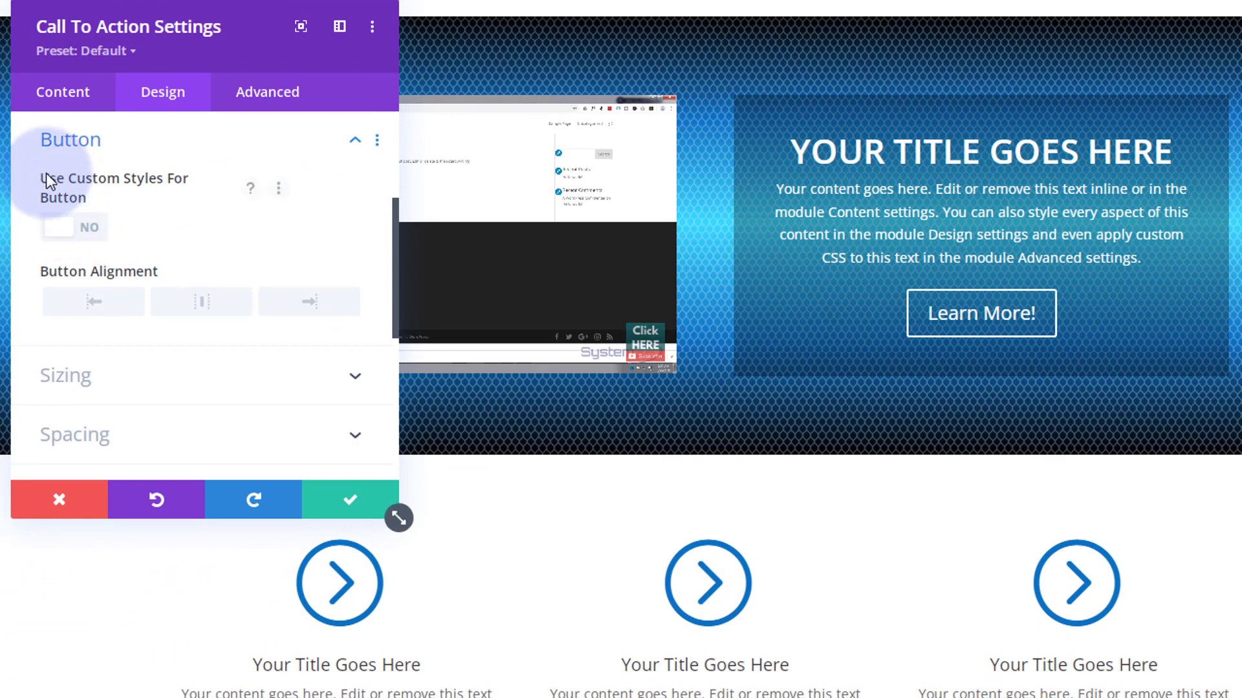
left_click(89, 228)
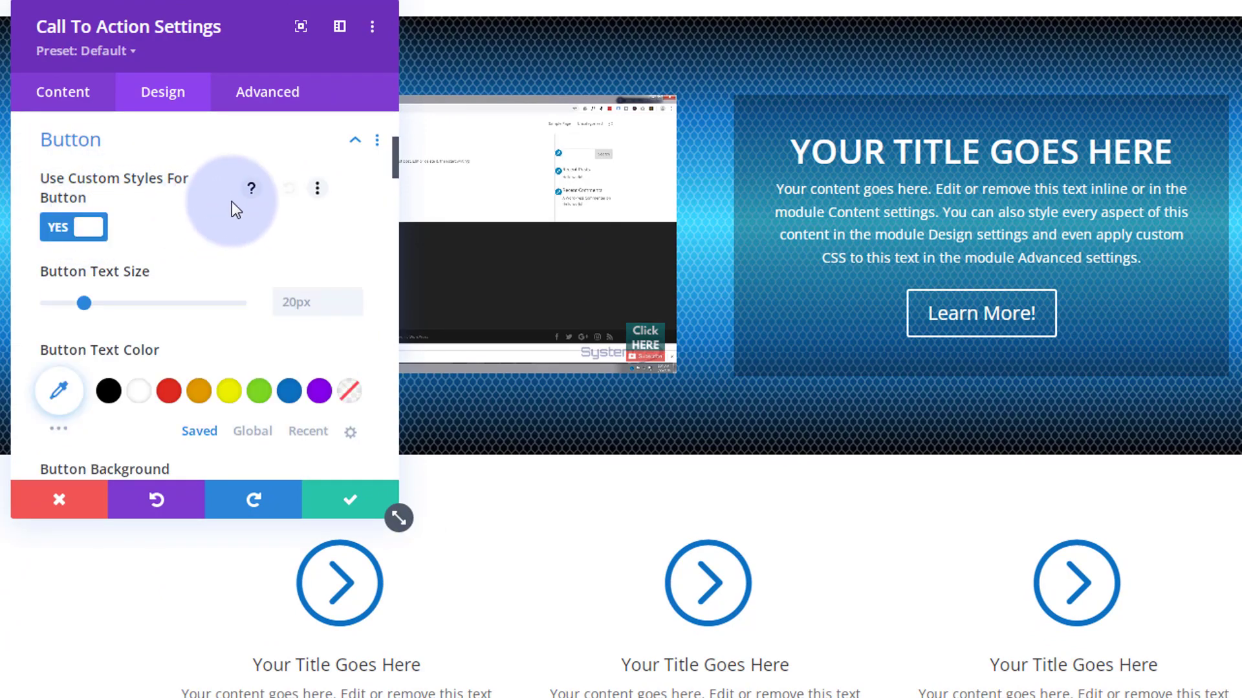
scroll(228, 215, "down", 4)
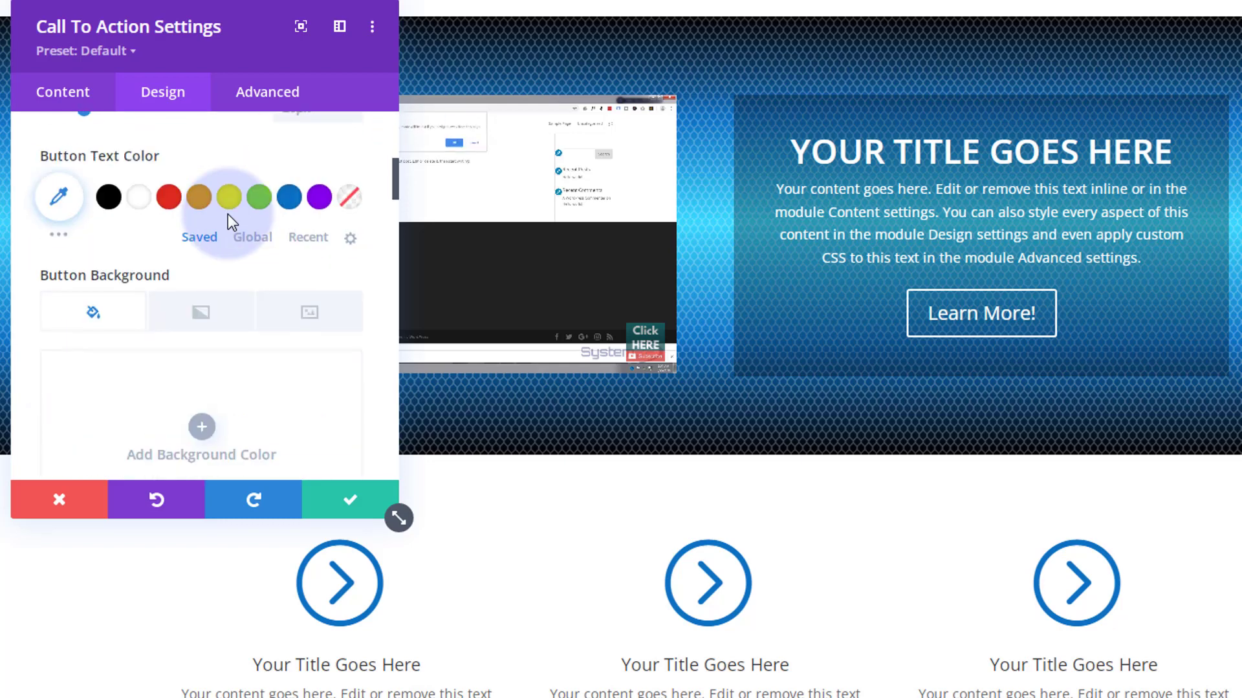
scroll(228, 215, "down", 2)
scroll(227, 214, "down", 3)
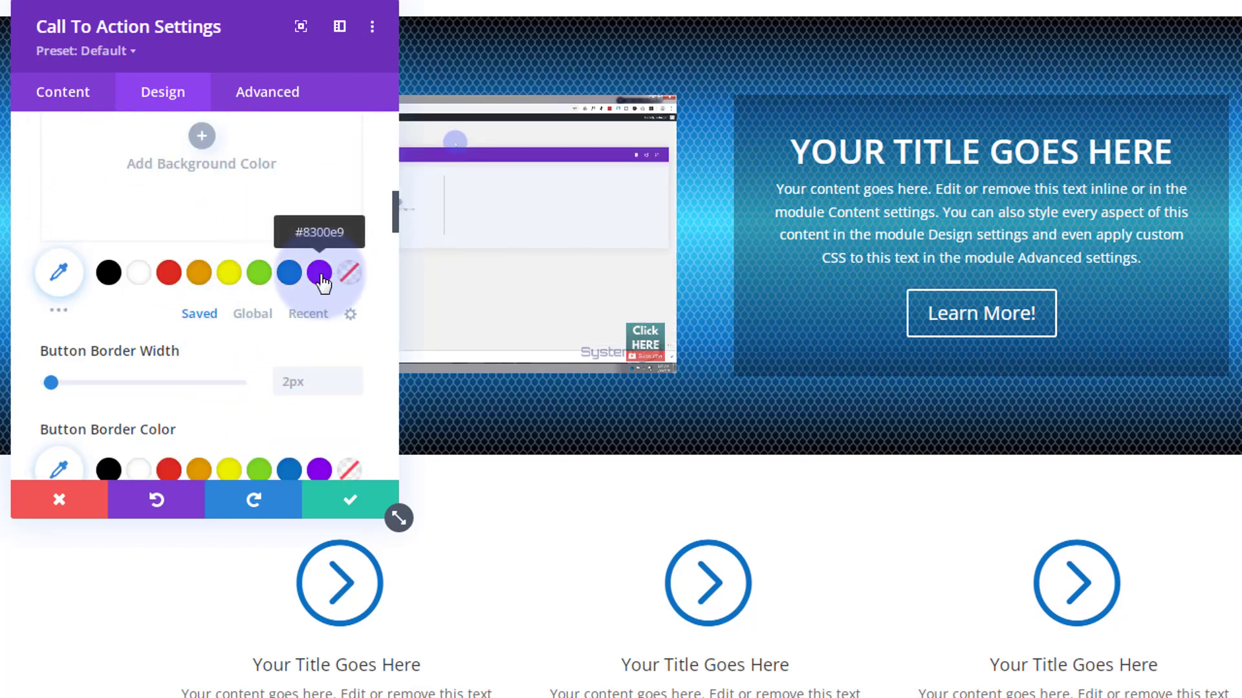
left_click(320, 275)
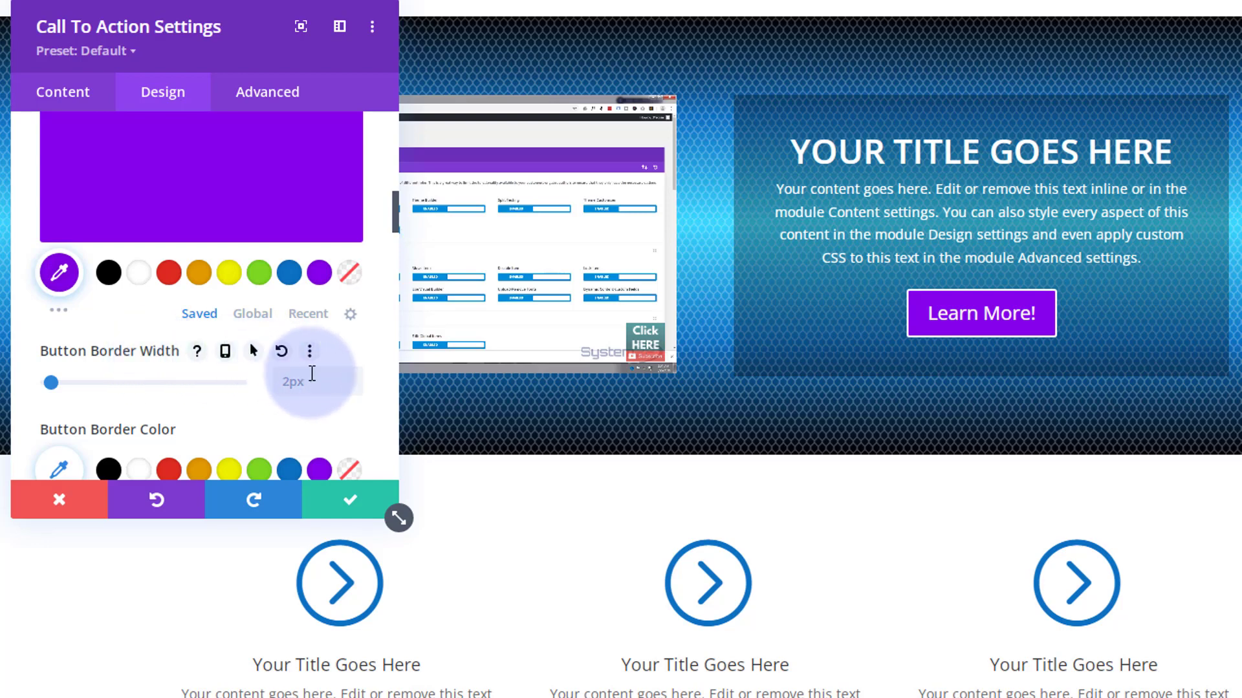
- Set the button's border width to 0px
left_click(354, 386)
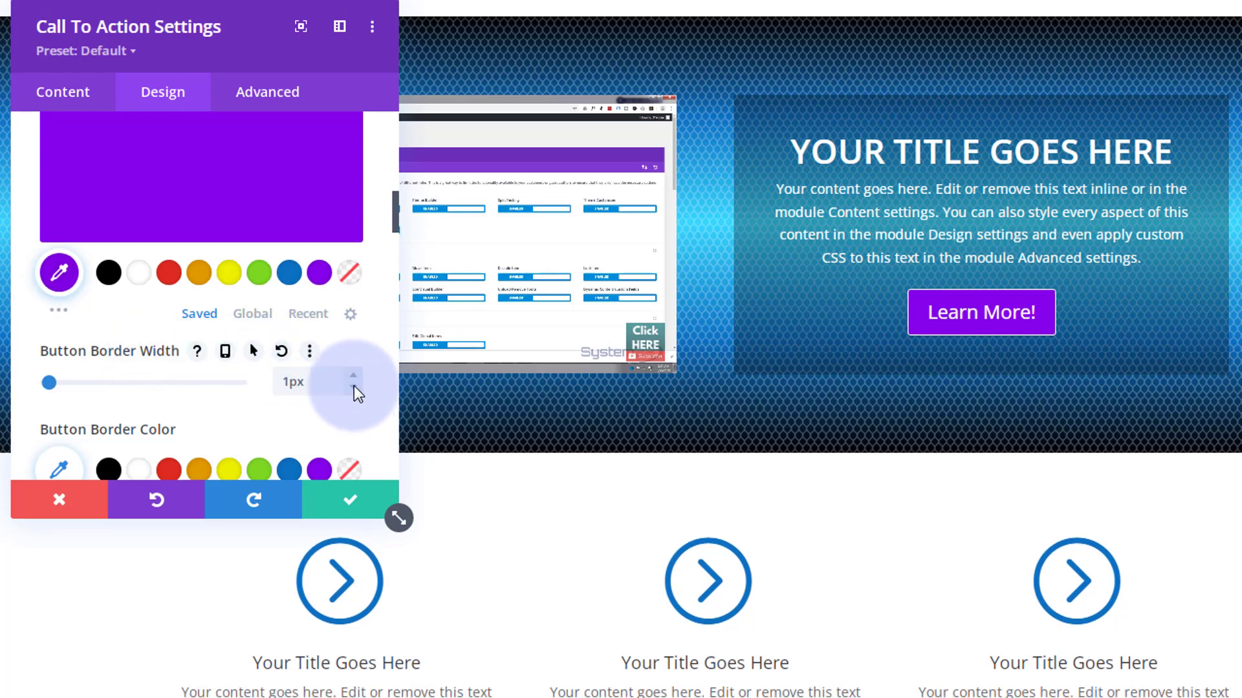
left_click(355, 386)
scroll(184, 391, "up", 4)
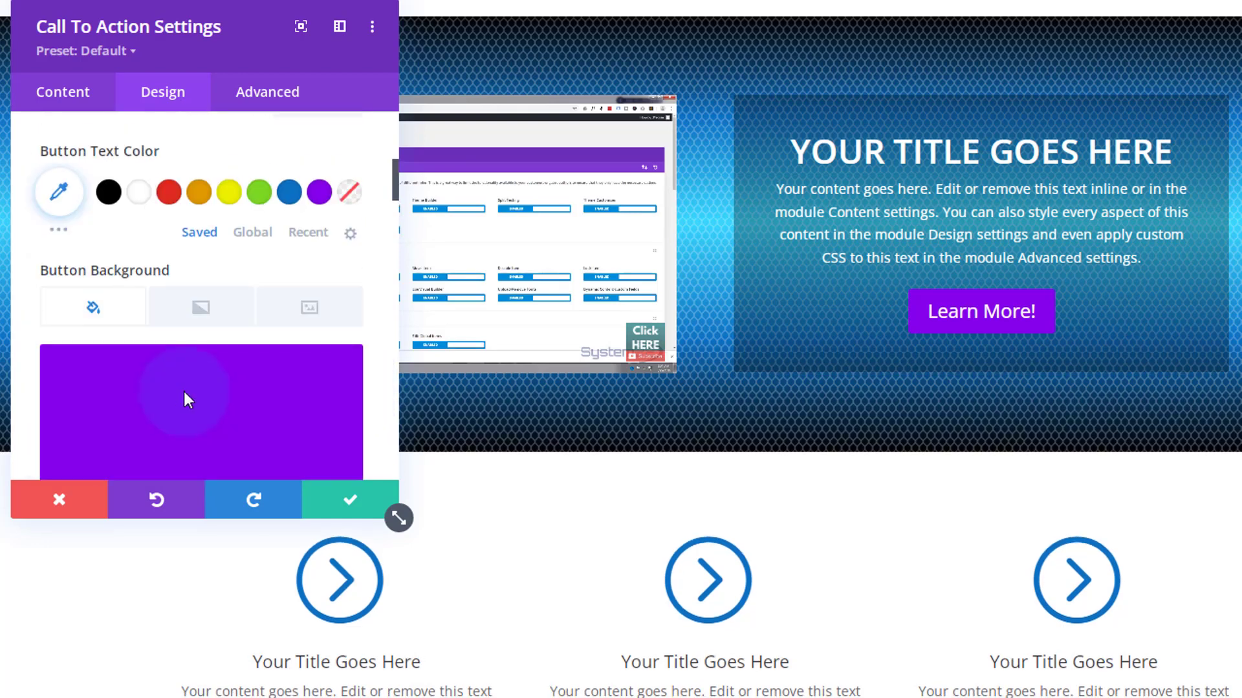
- Enable hover options for the button background, set the hover color to the saved blue, and return to the desktop state
scroll(185, 401, "down", 2)
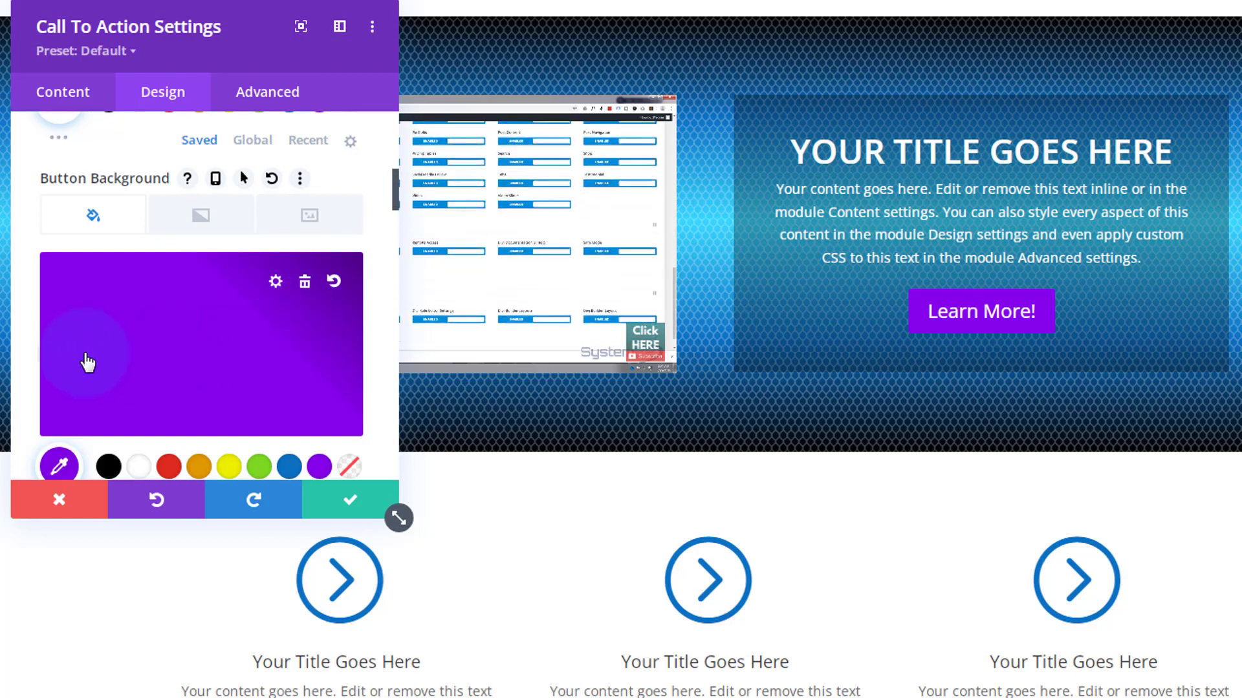
scroll(30, 332, "up", 2)
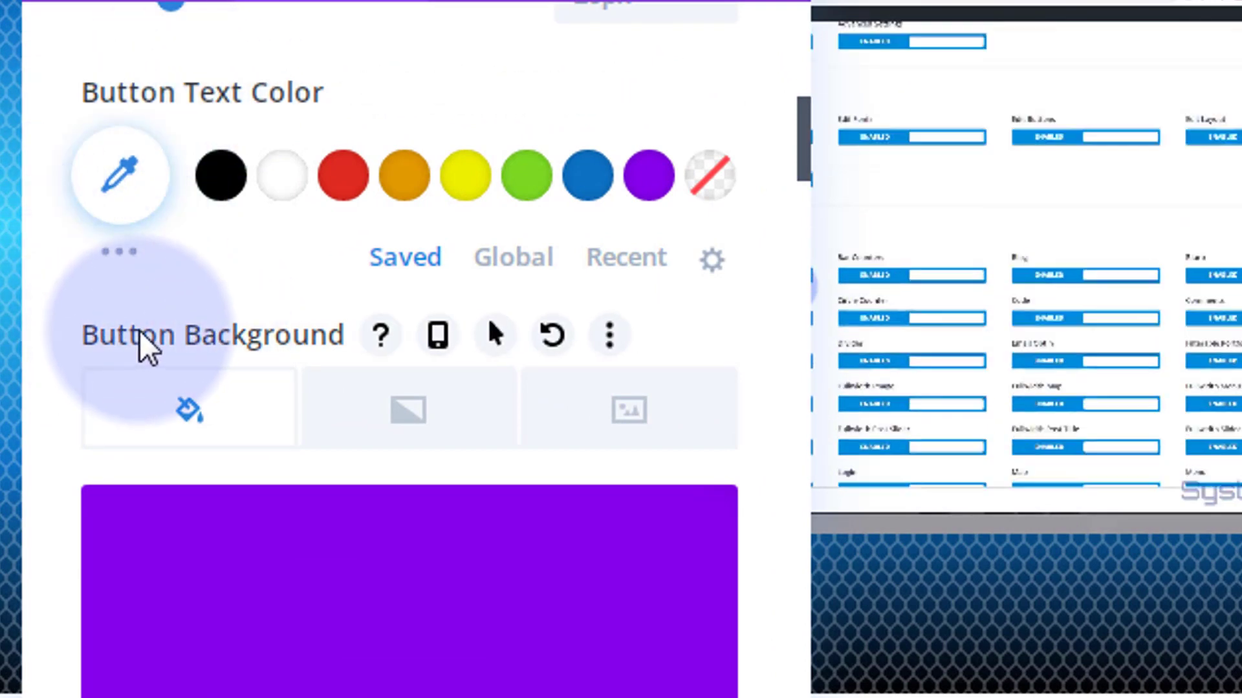
scroll(97, 297, "down", 3)
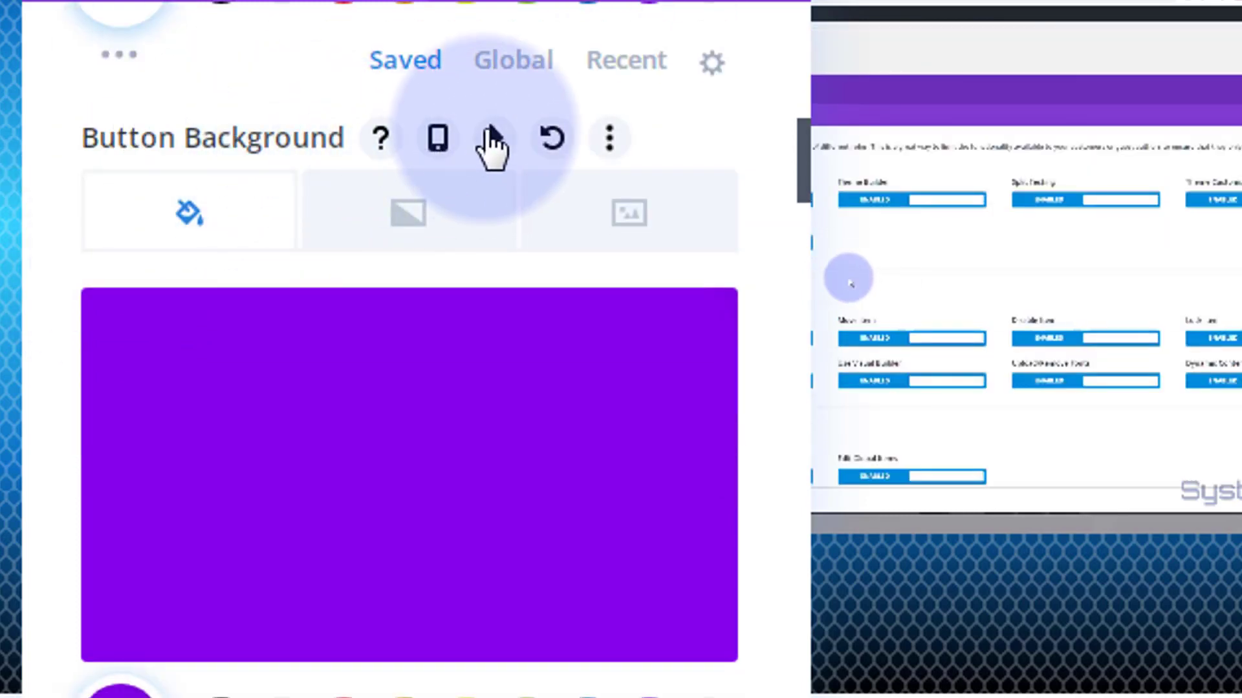
left_click(496, 137)
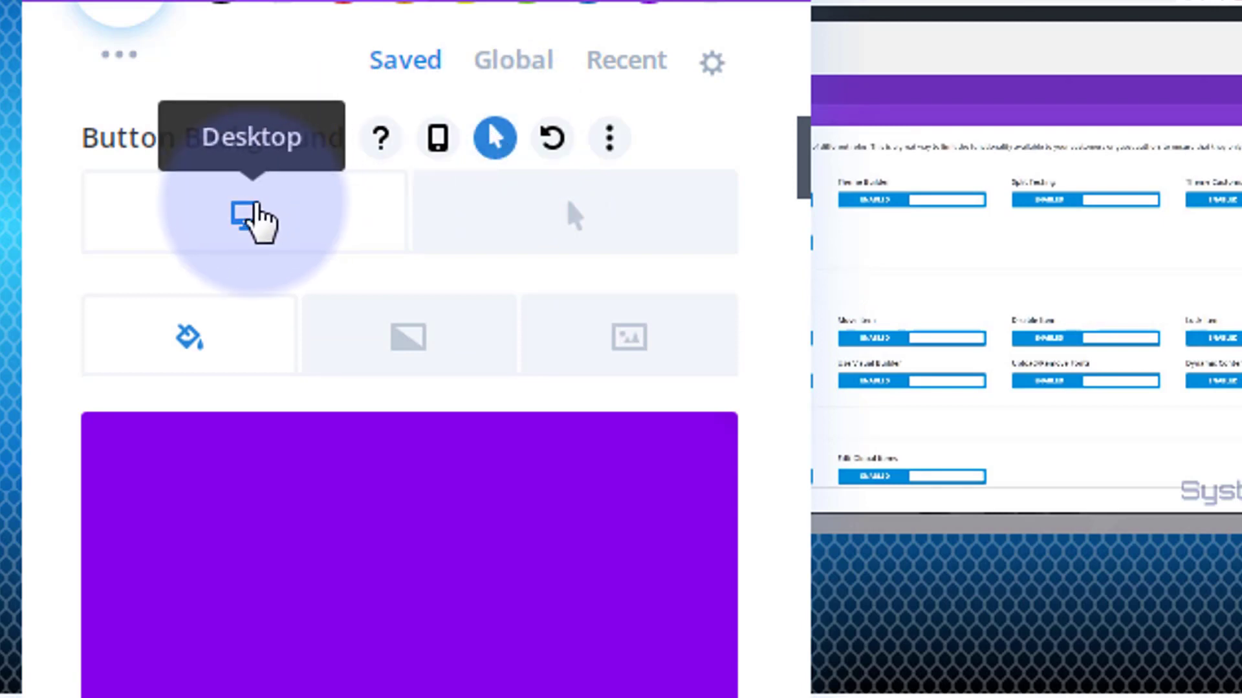
mouse_move(280, 563)
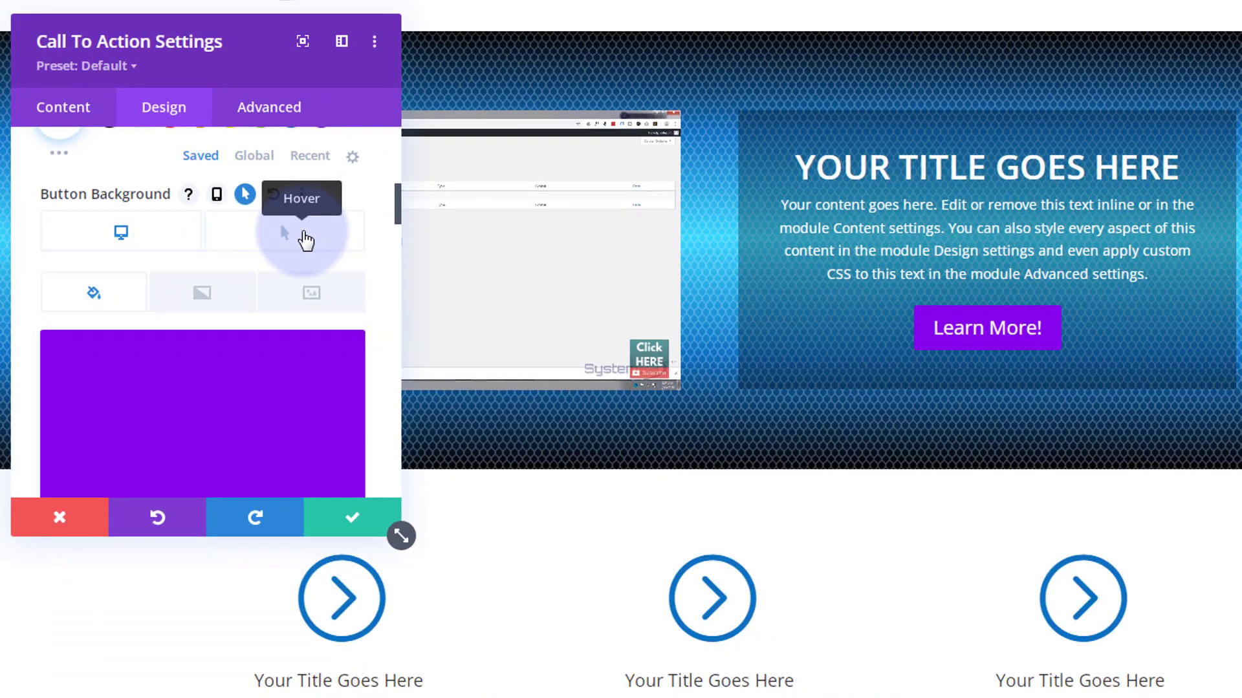
left_click(306, 241)
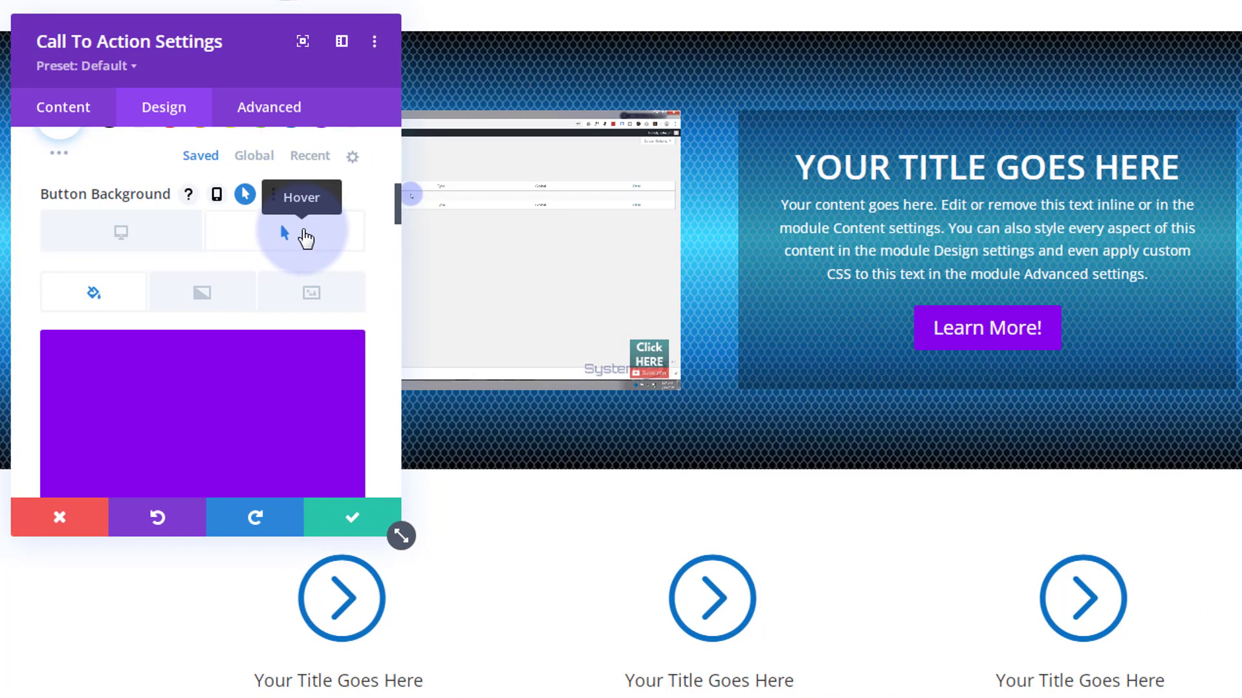
scroll(252, 271, "down", 2)
scroll(252, 271, "down", 3)
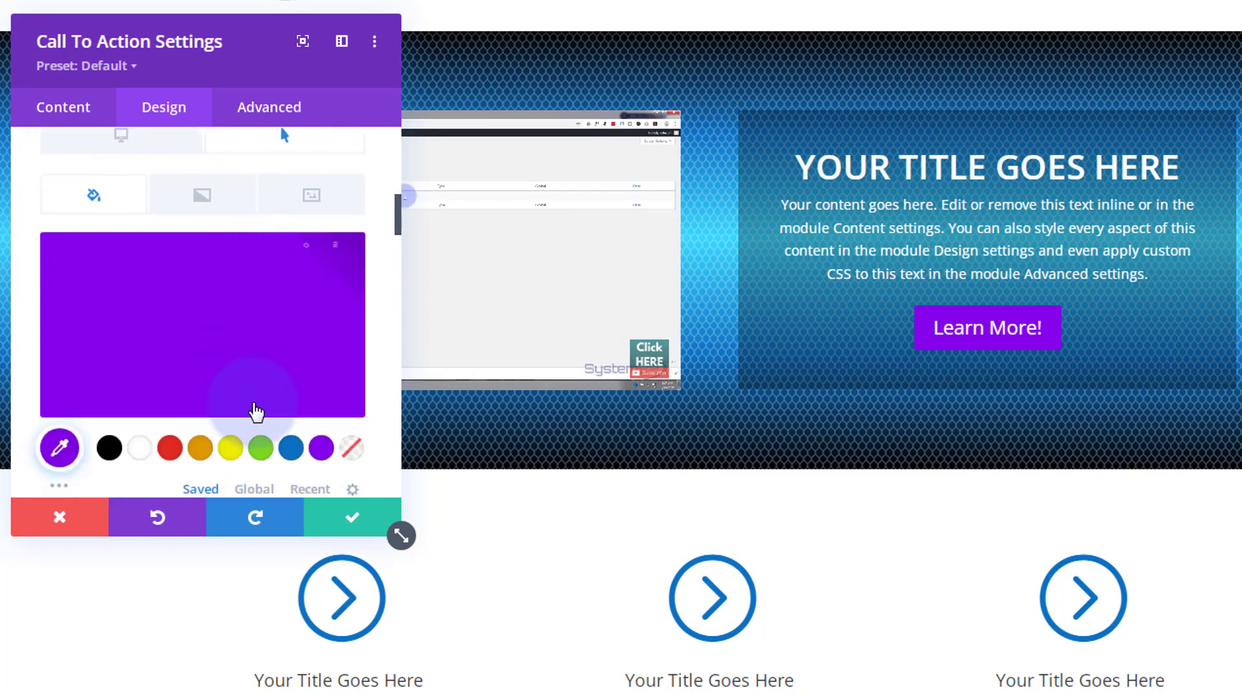
left_click(290, 449)
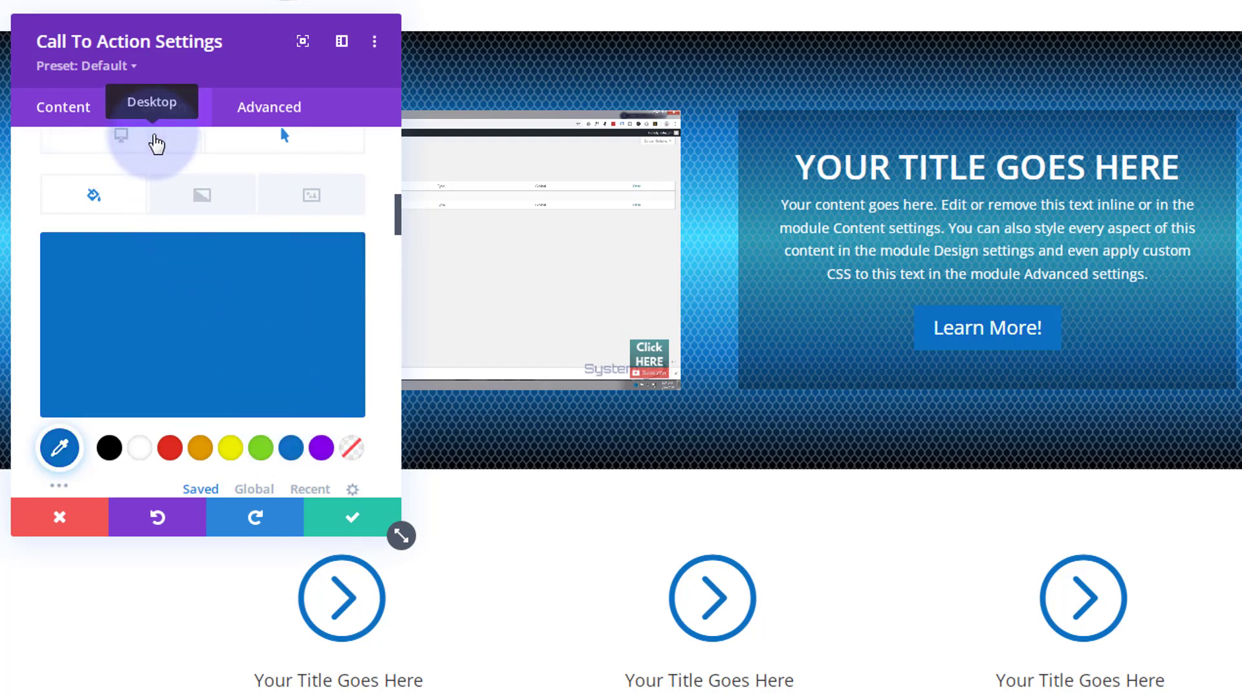
left_click(156, 138)
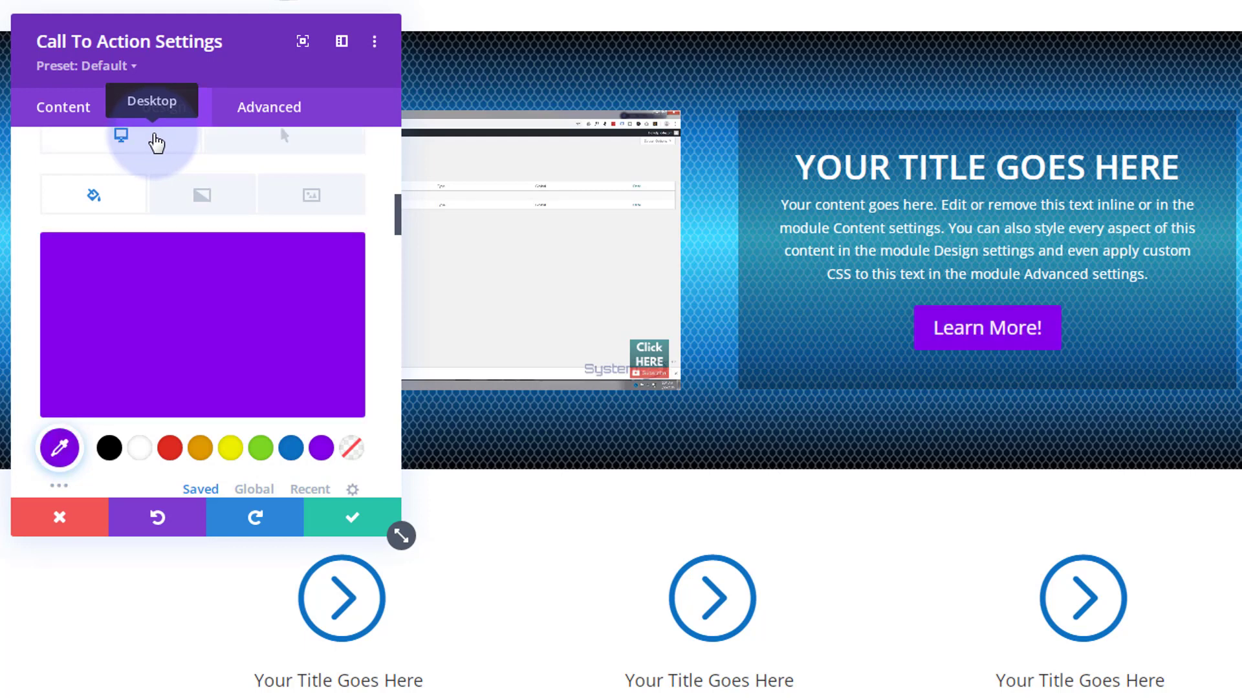
- Search the button icons for "People" and open the enlarged icon picker
scroll(214, 285, "down", 3)
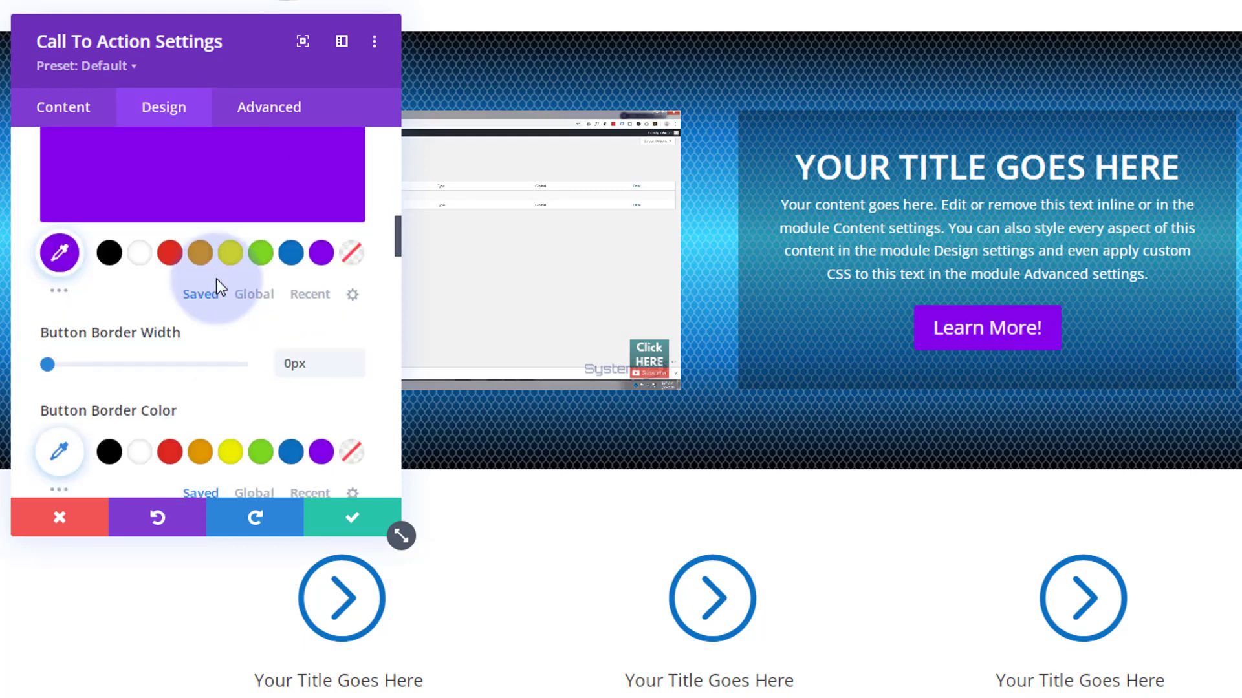
scroll(216, 278, "down", 8)
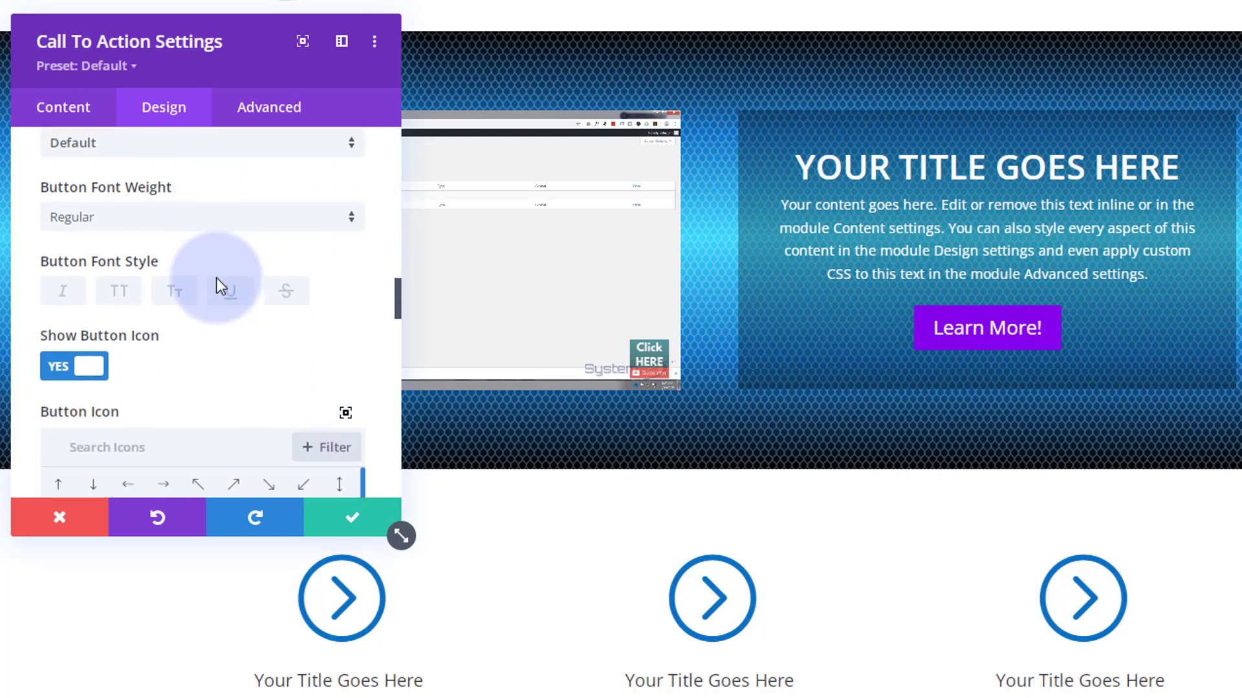
scroll(216, 284, "down", 2)
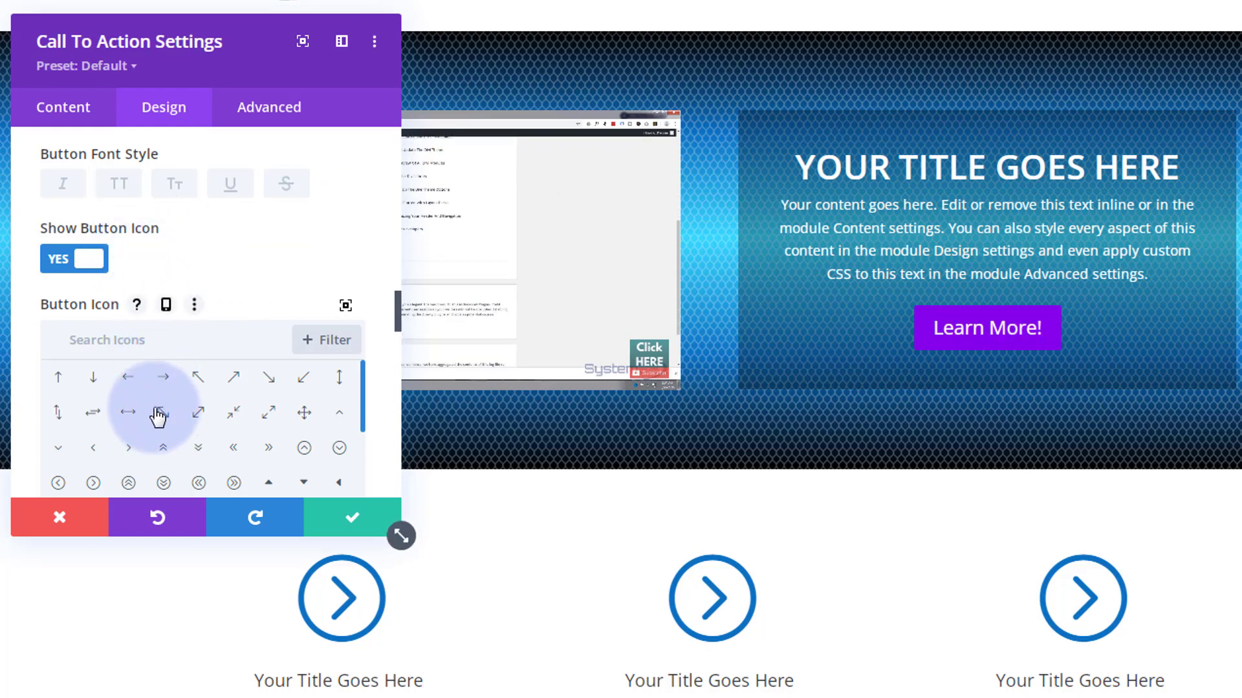
scroll(158, 417, "down", 2)
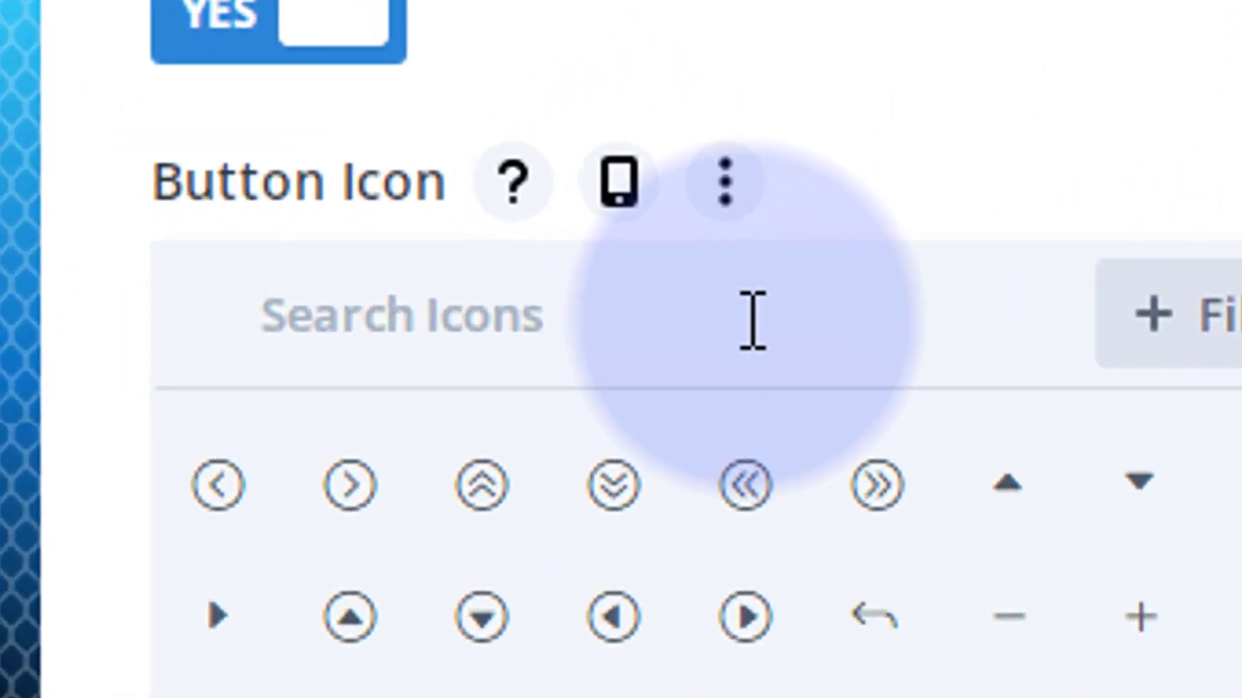
left_click(606, 331)
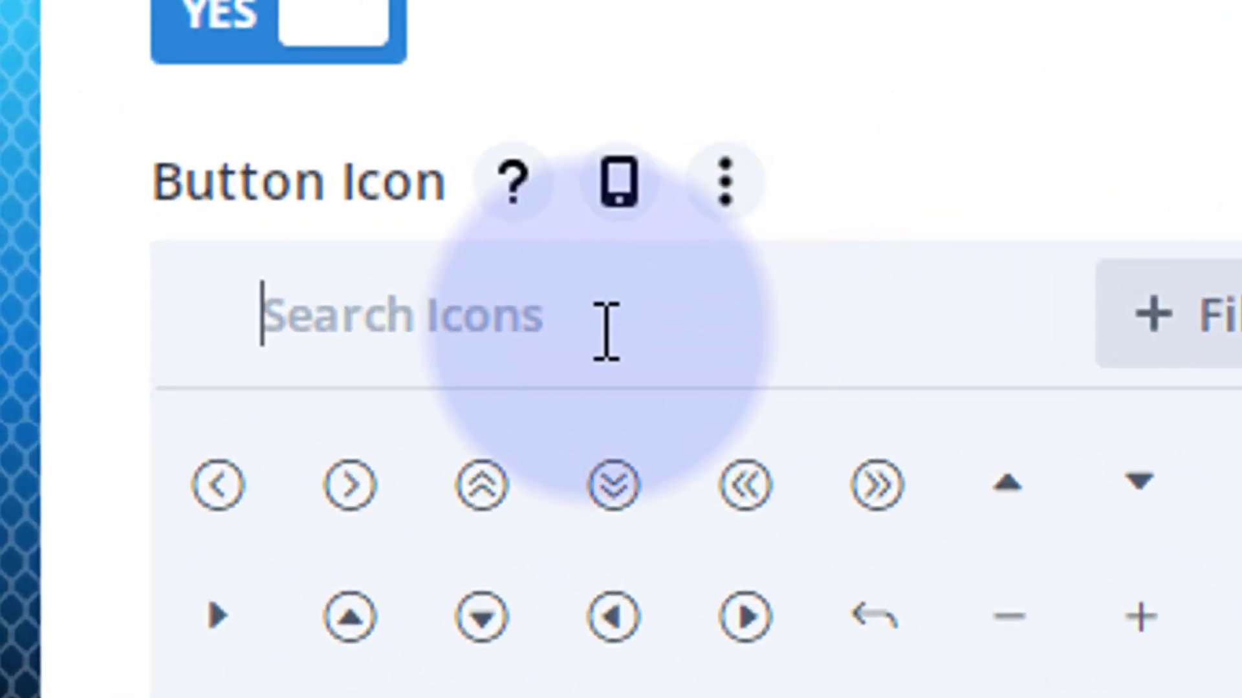
type("p")
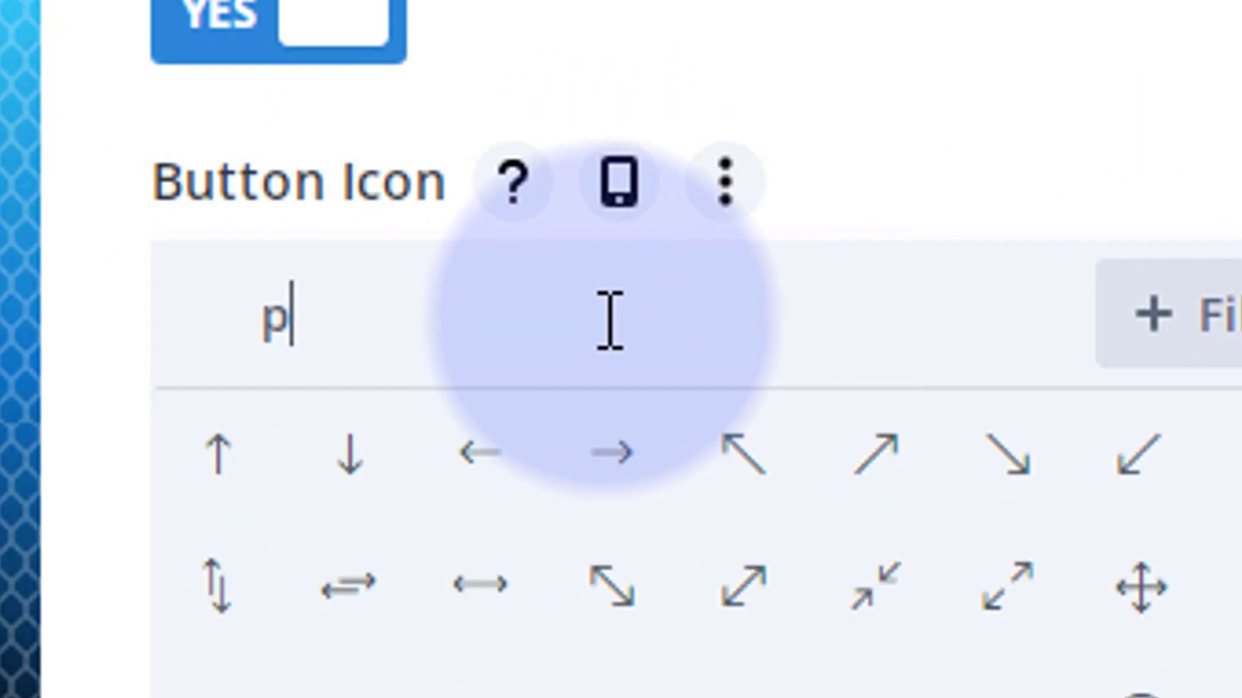
type("eople")
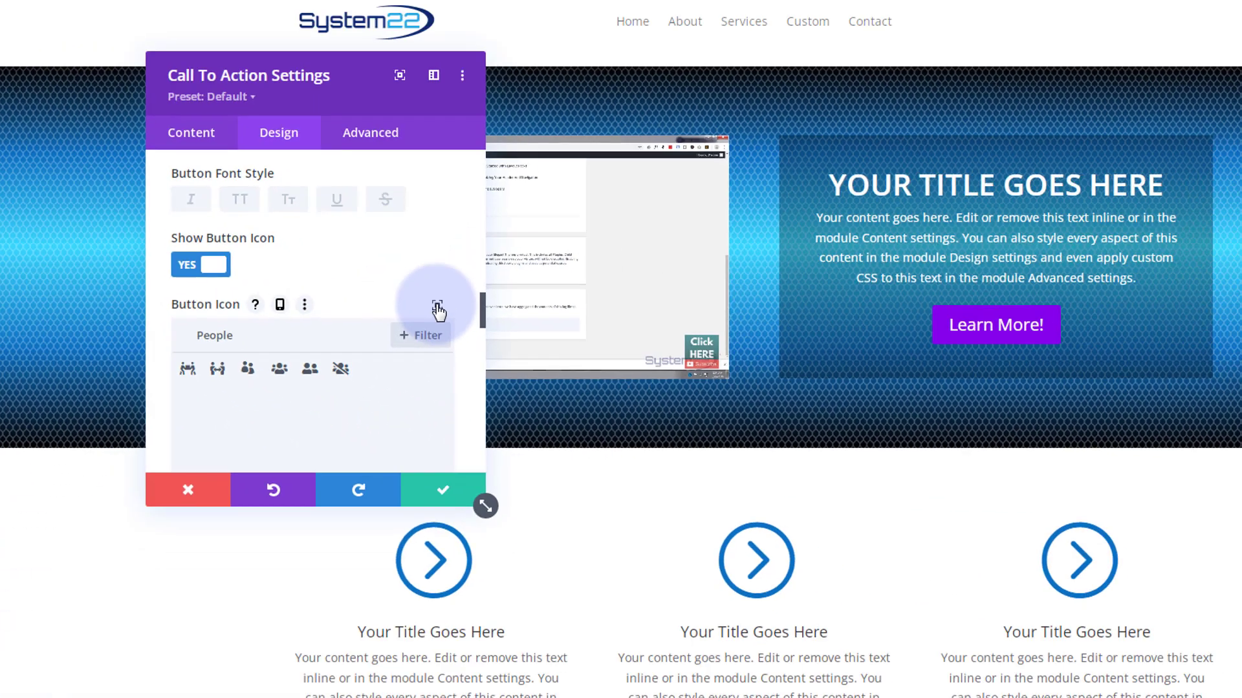
left_click(1140, 208)
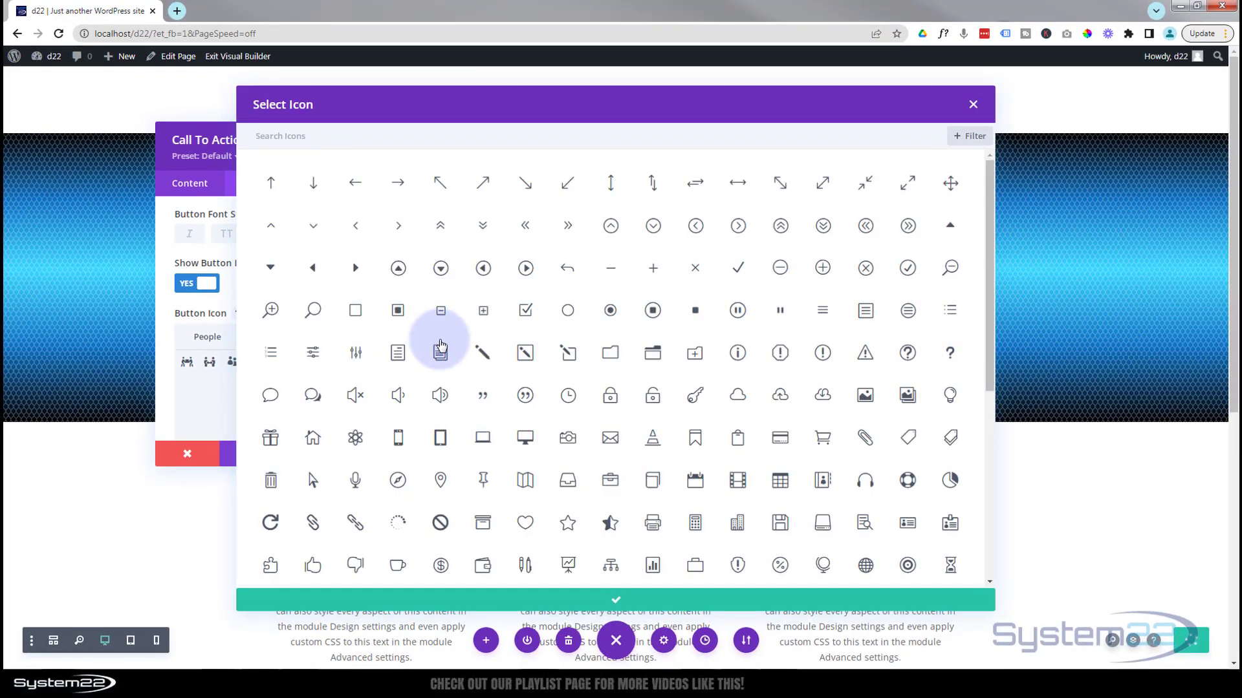
- Browse the enlarged button icon library and close it without choosing an icon
scroll(441, 347, "down", 15)
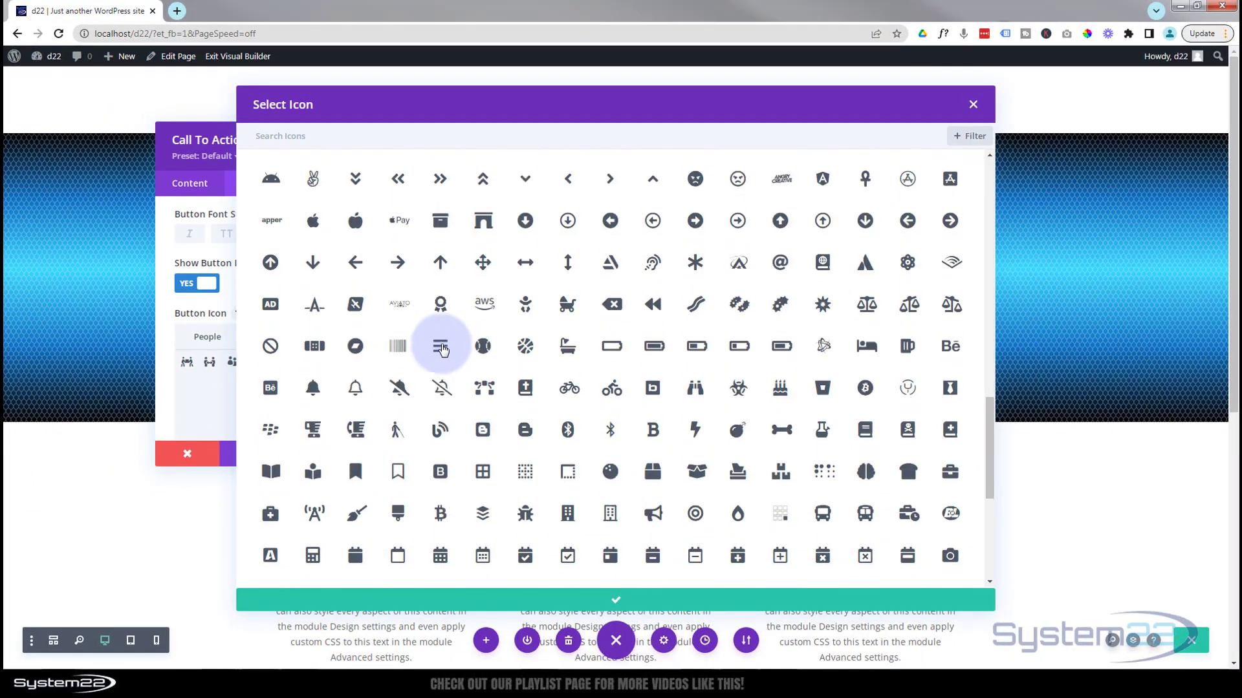
scroll(441, 347, "down", 15)
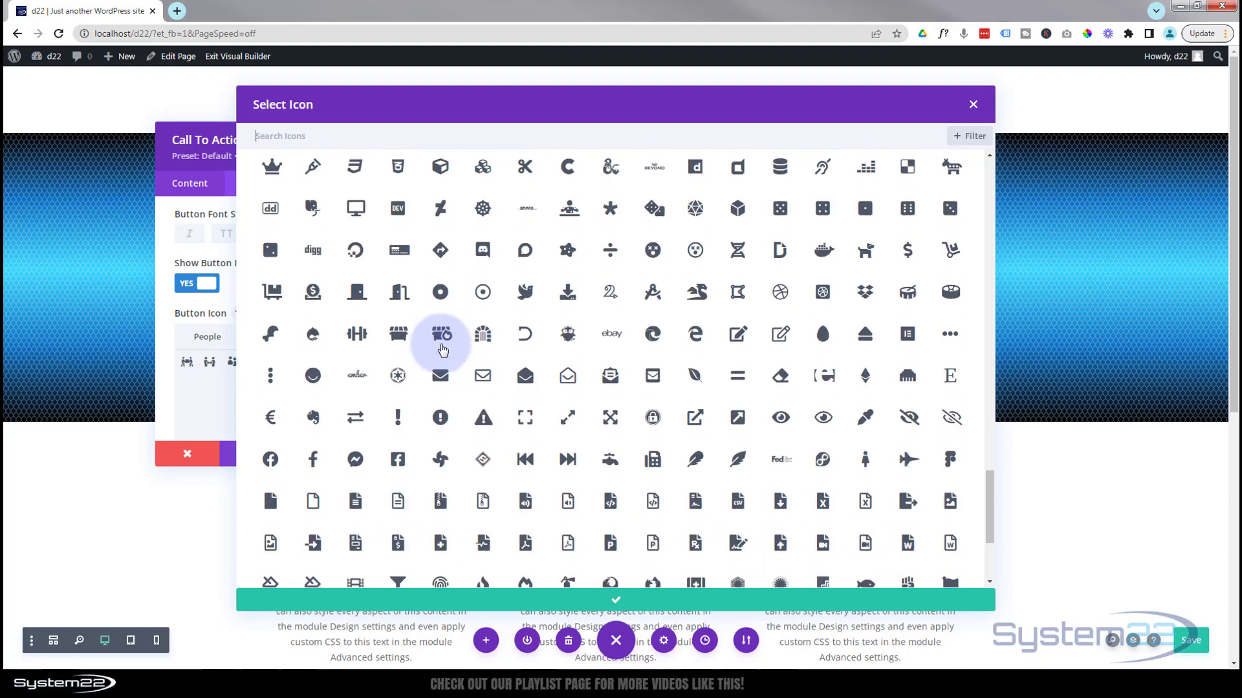
left_click(972, 104)
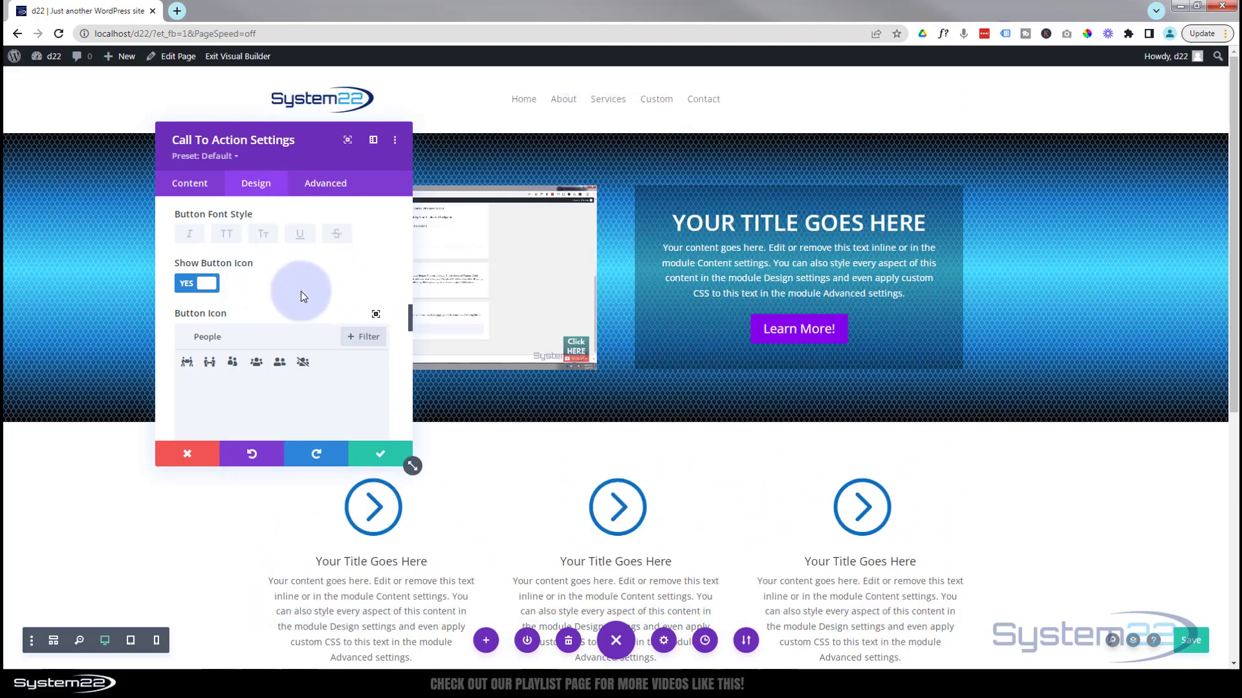
- Apply the box shadow preset that falls only below the box to the Call To Action button and save the module settings
scroll(255, 333, "down", 3)
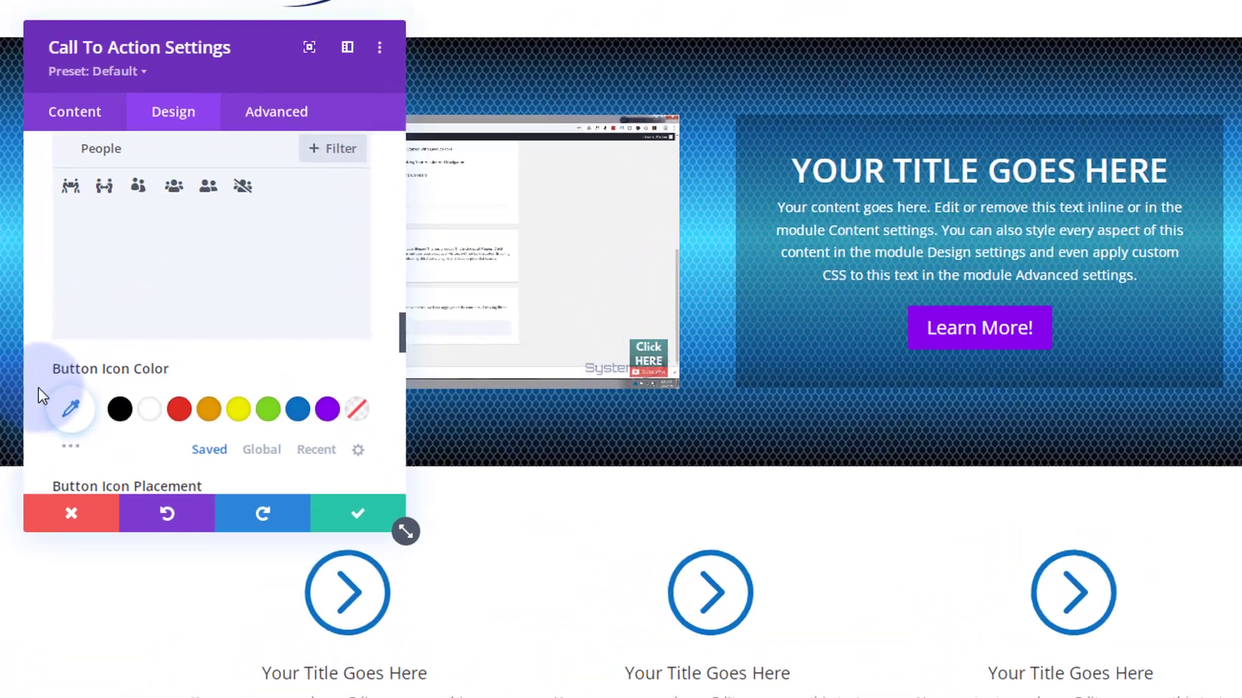
scroll(135, 375, "down", 5)
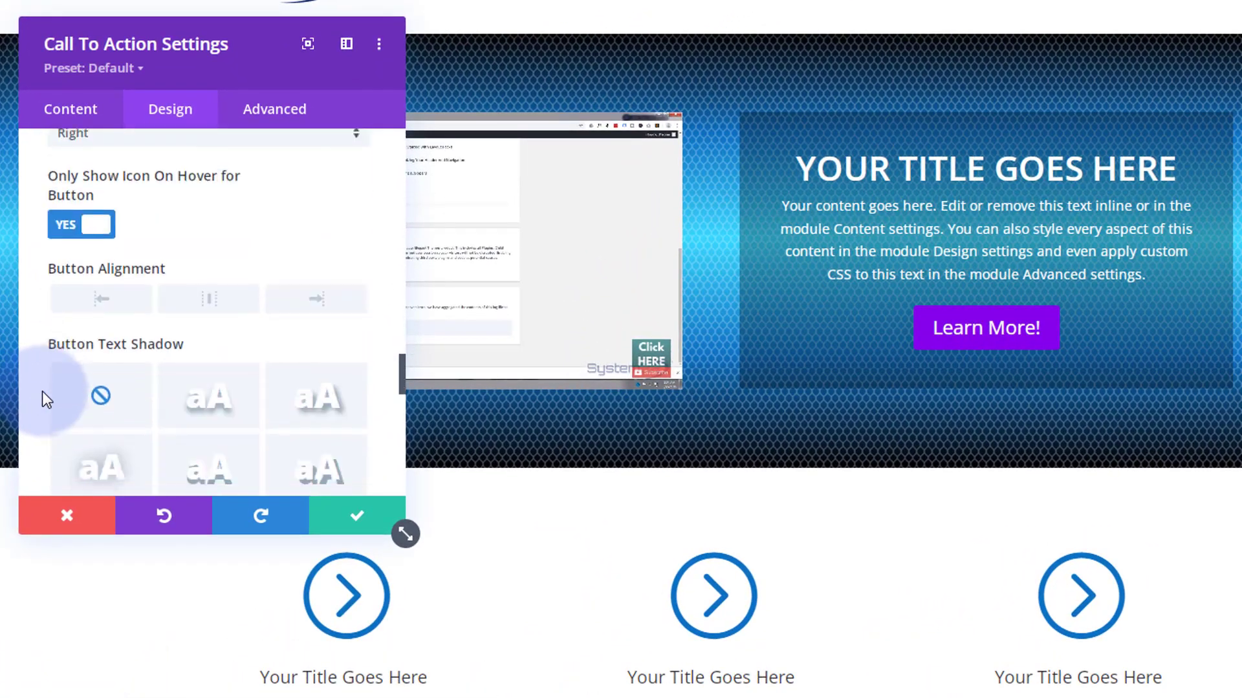
scroll(42, 390, "down", 2)
scroll(49, 390, "down", 5)
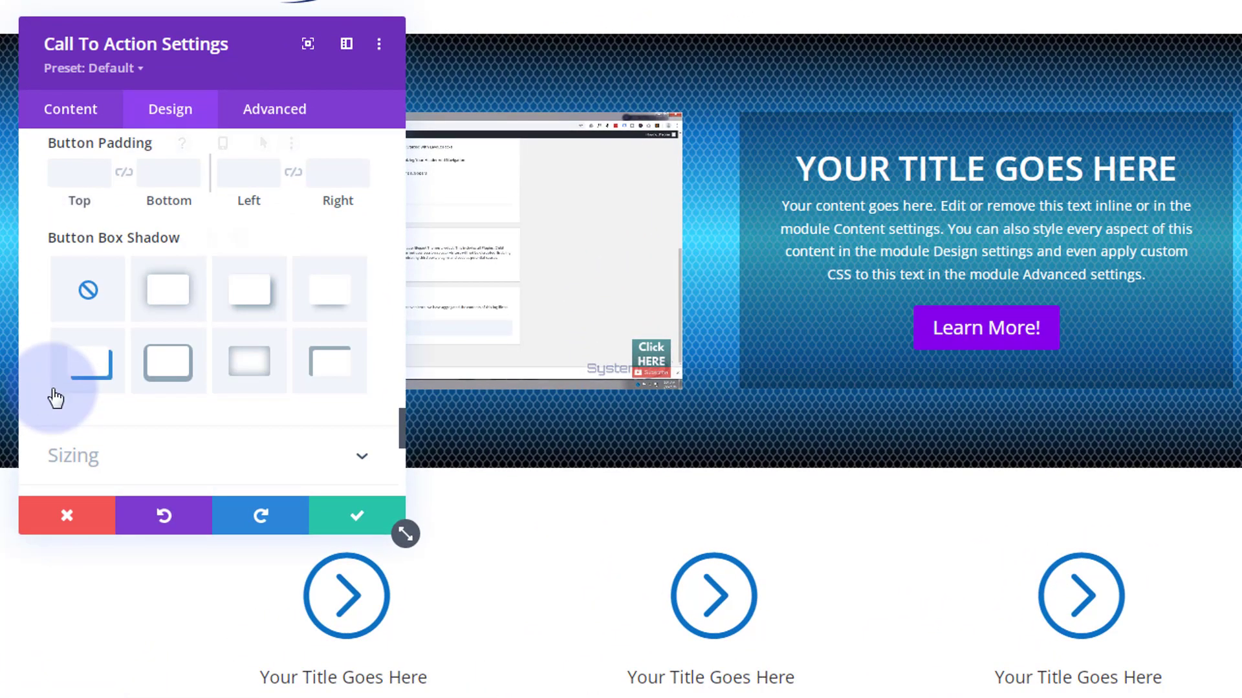
left_click(328, 301)
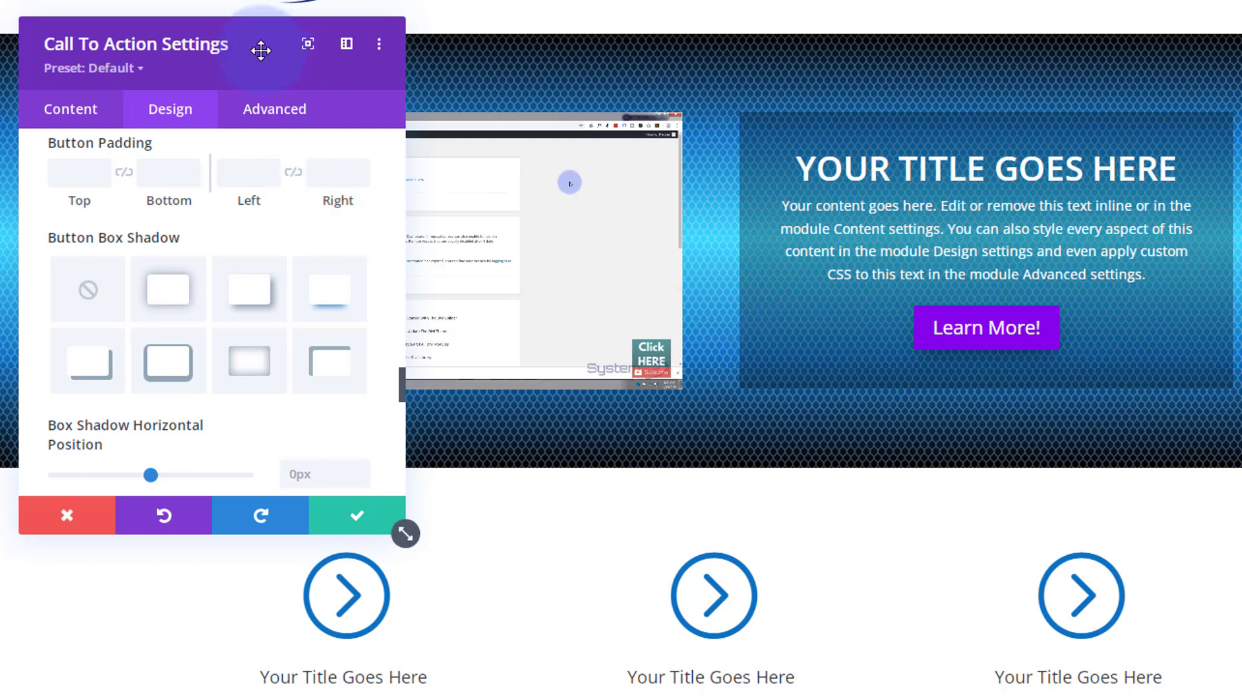
left_click(360, 520)
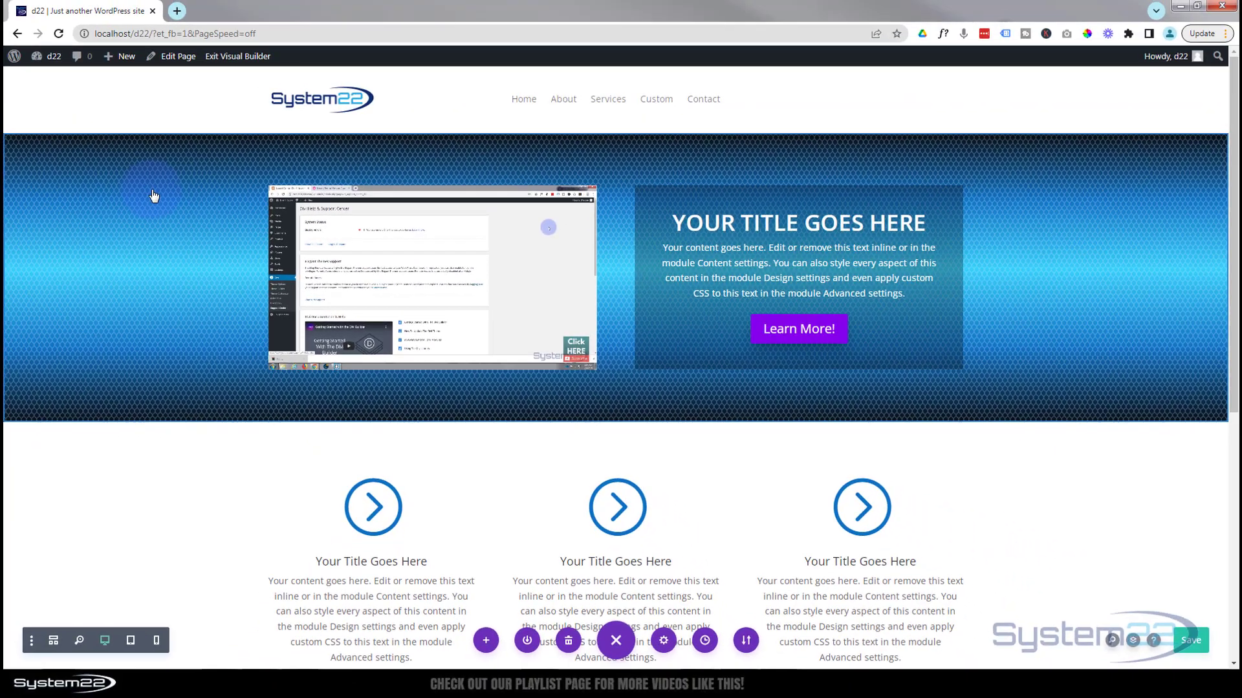
- In the top section's background gradient, move the first black stop slightly inward and the last black stop to 89%
mouse_move(152, 214)
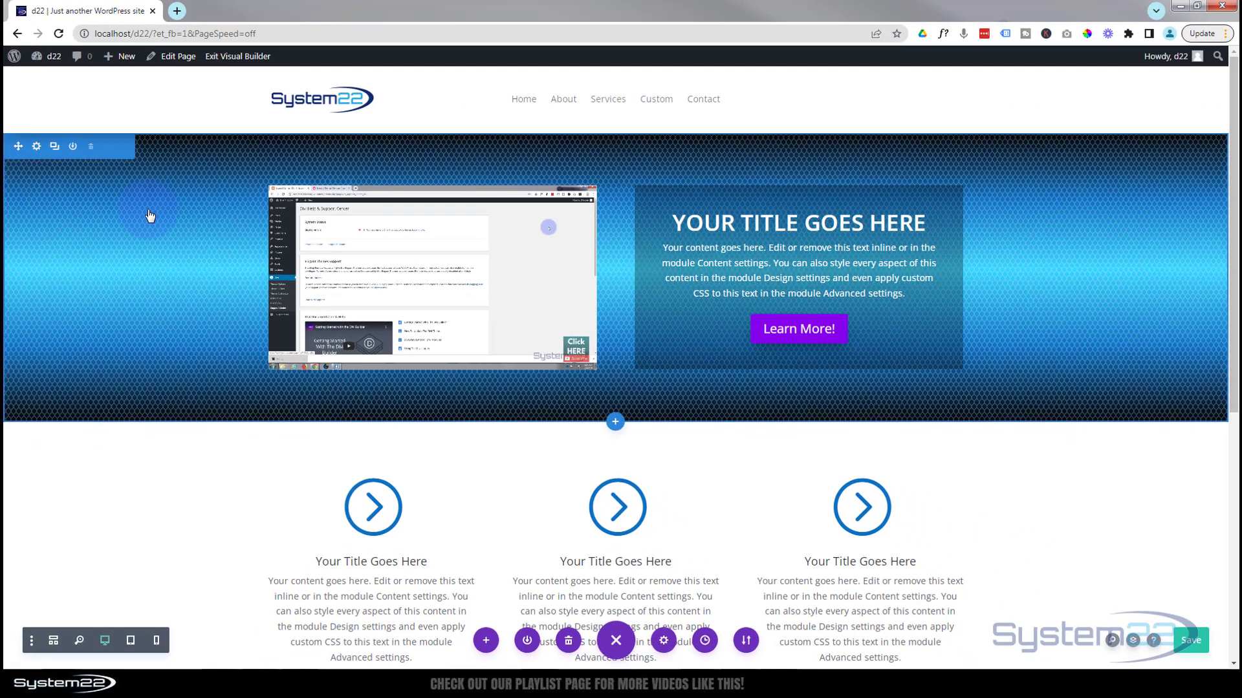
left_click(36, 147)
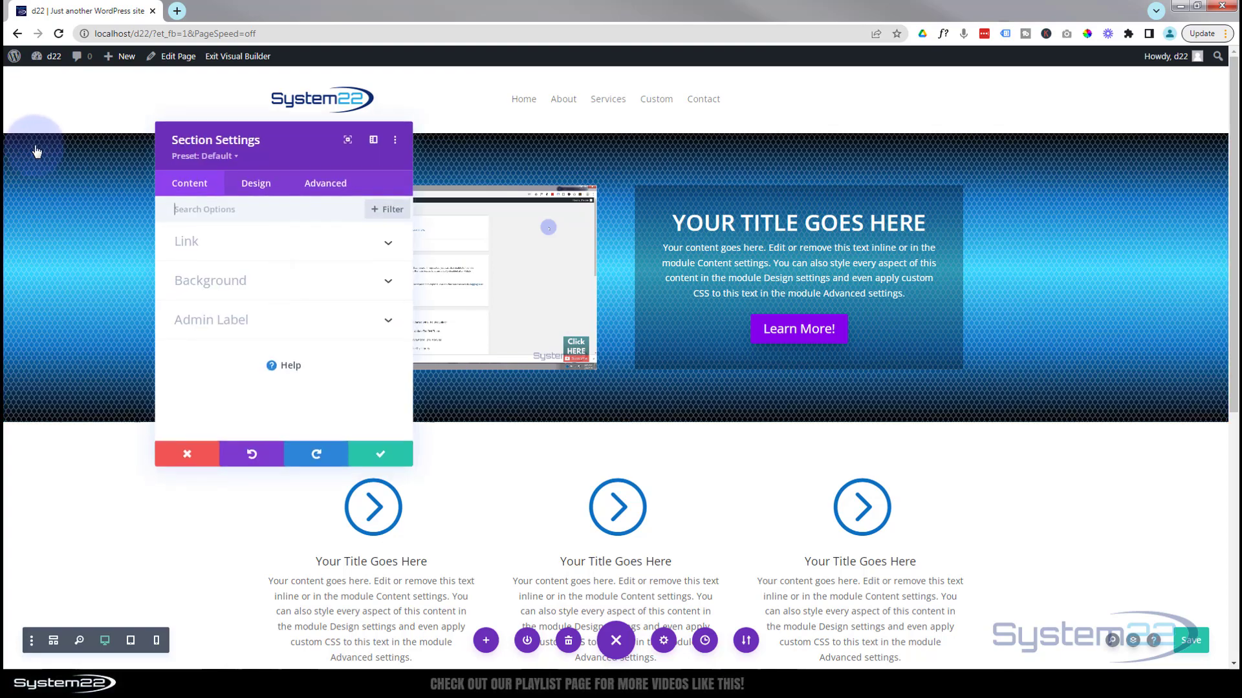
left_click(301, 289)
left_click(228, 267)
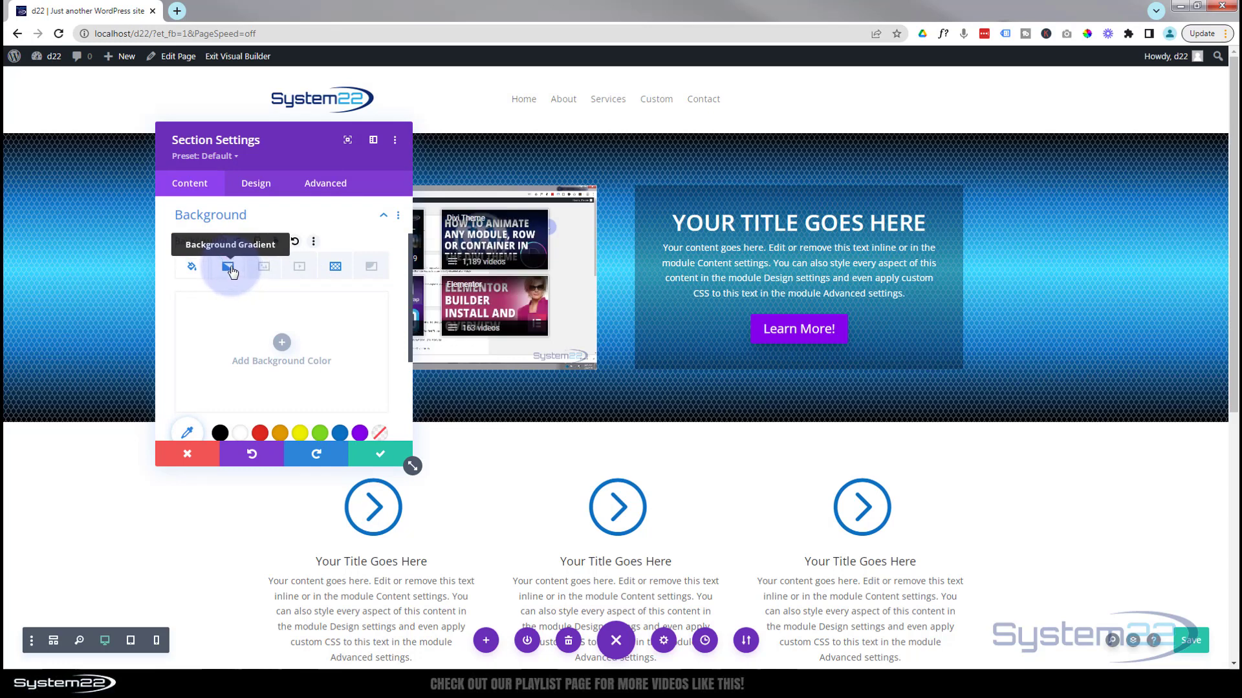
scroll(254, 318, "down", 2)
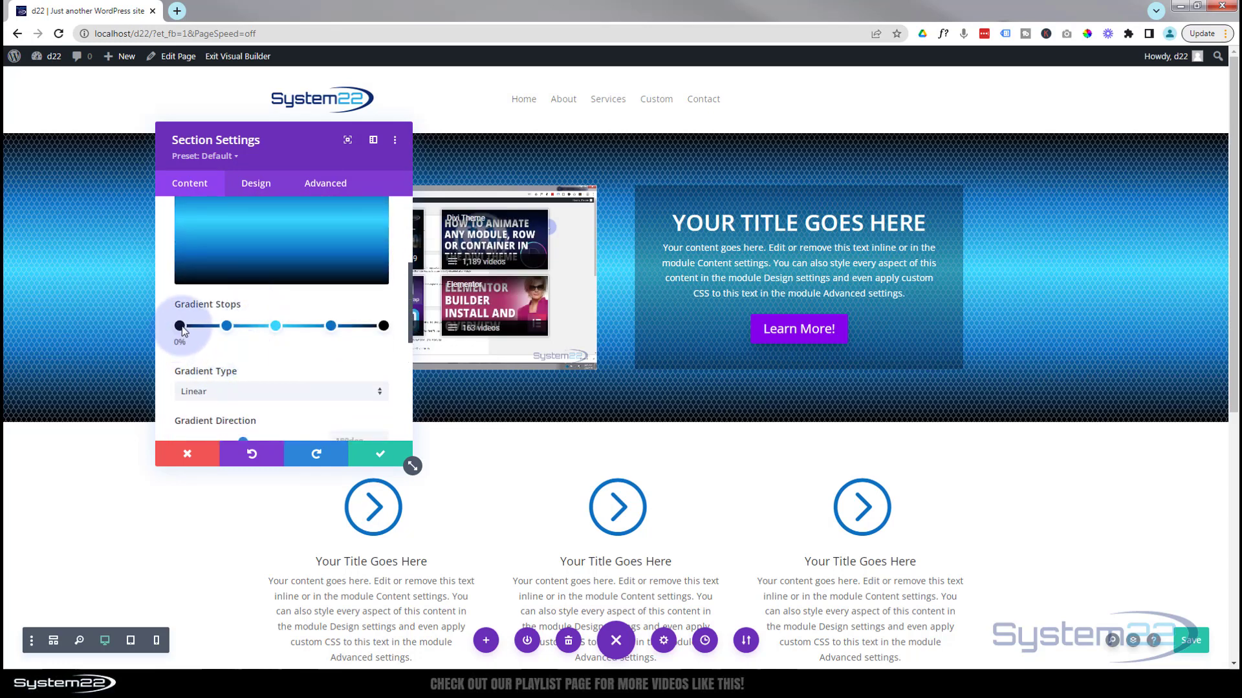
left_click_drag(183, 330, 204, 330)
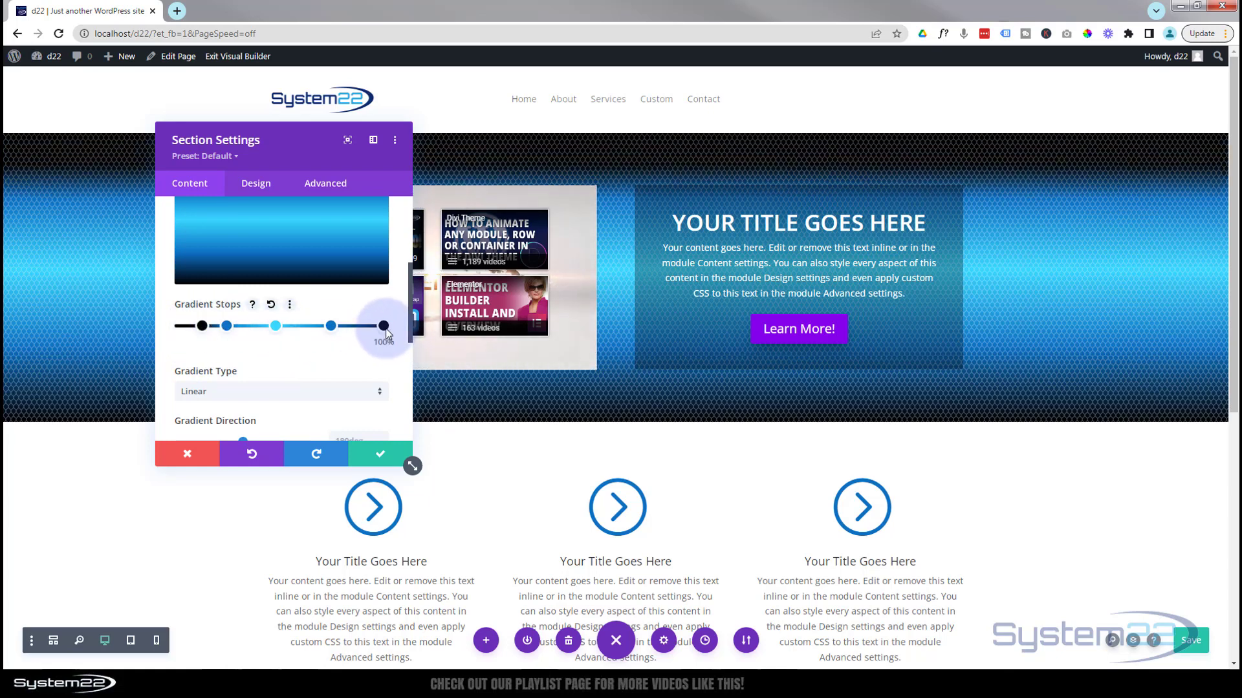
left_click_drag(383, 331, 357, 332)
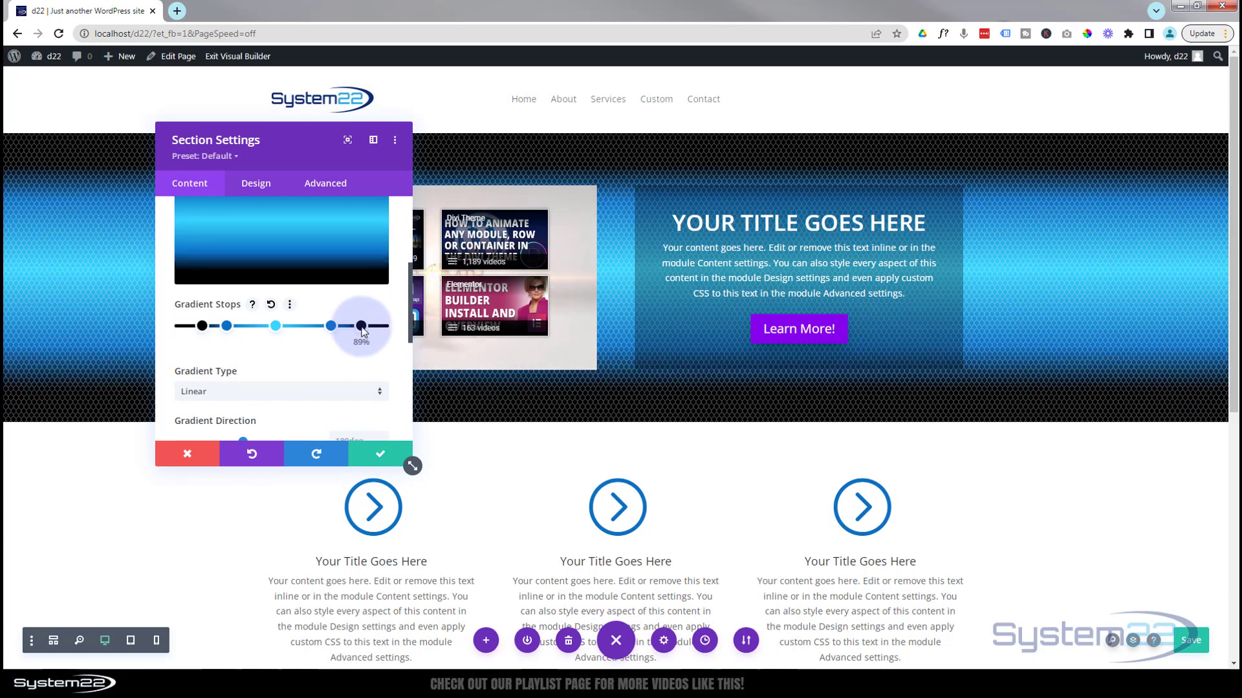
- Move both blue gradient stops inward toward the central light-blue stop and save the section settings
left_click_drag(226, 326, 243, 326)
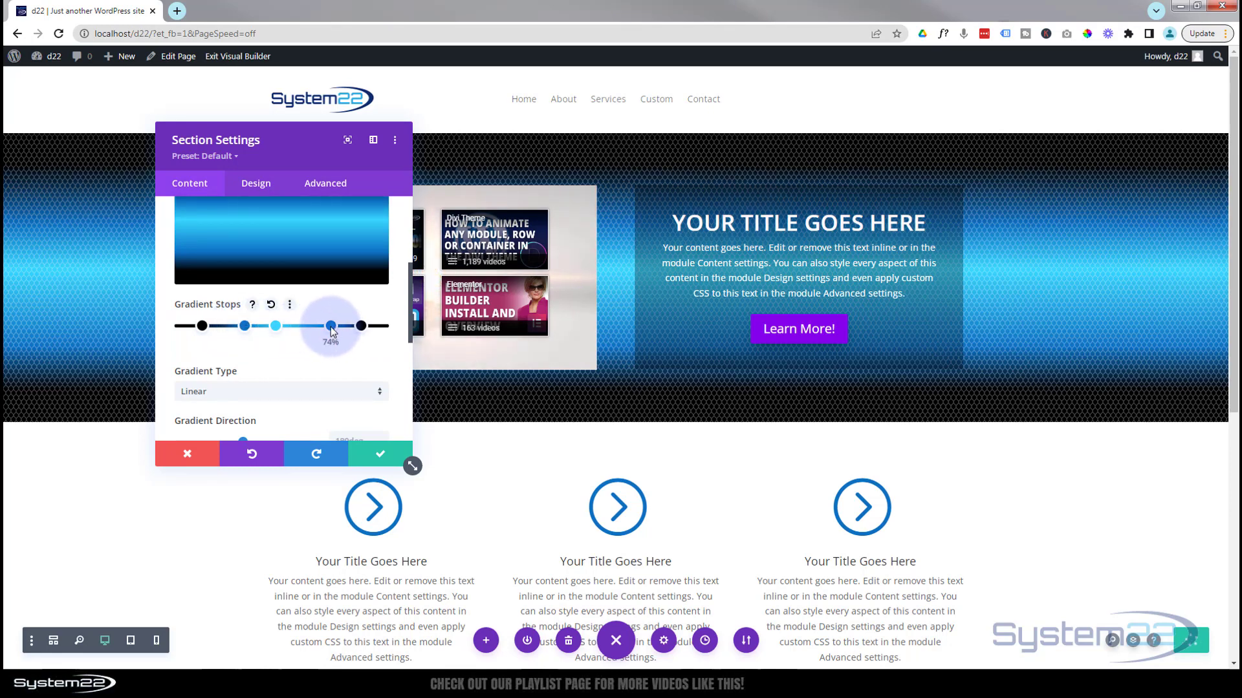
left_click_drag(332, 328, 307, 325)
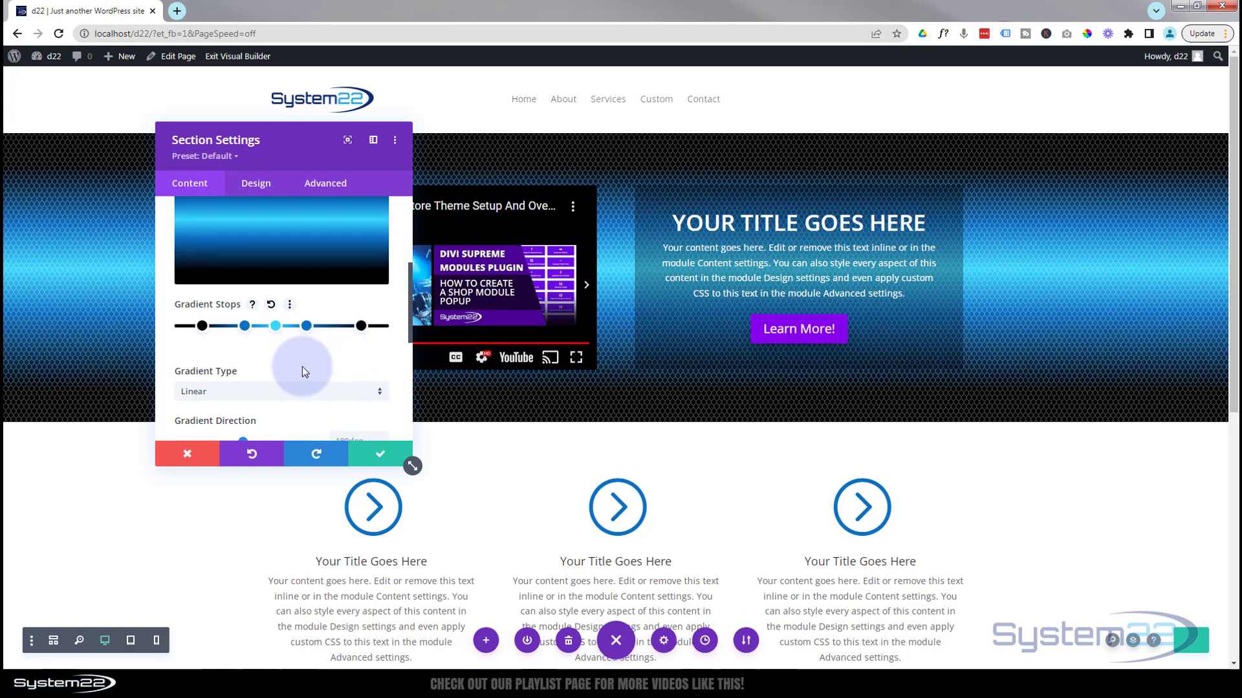
left_click(395, 460)
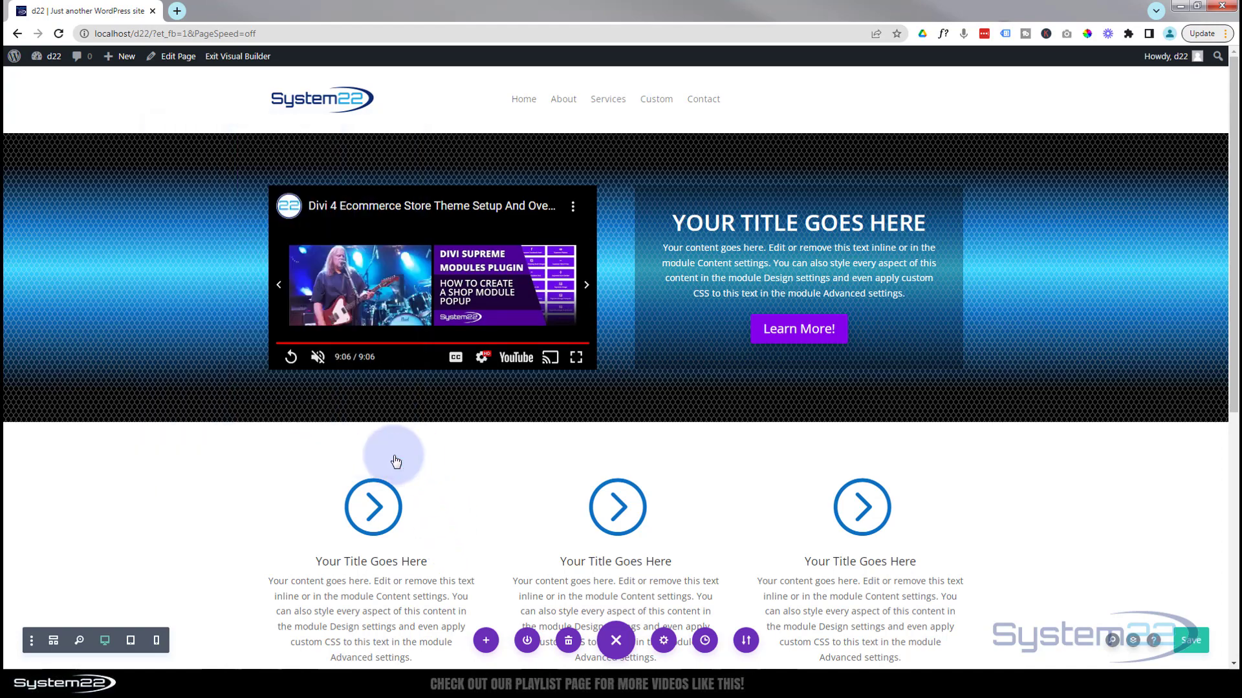
- Save the page and exit the Visual Builder to view the live page
left_click(612, 642)
left_click(613, 642)
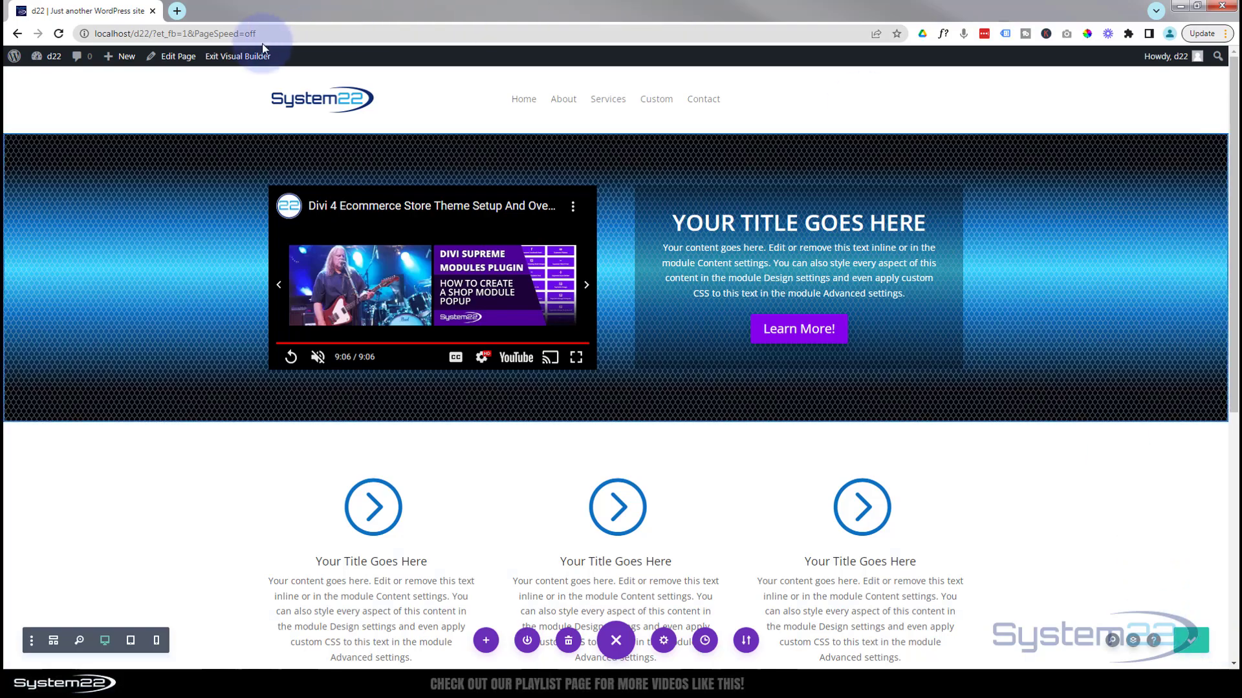
left_click(245, 58)
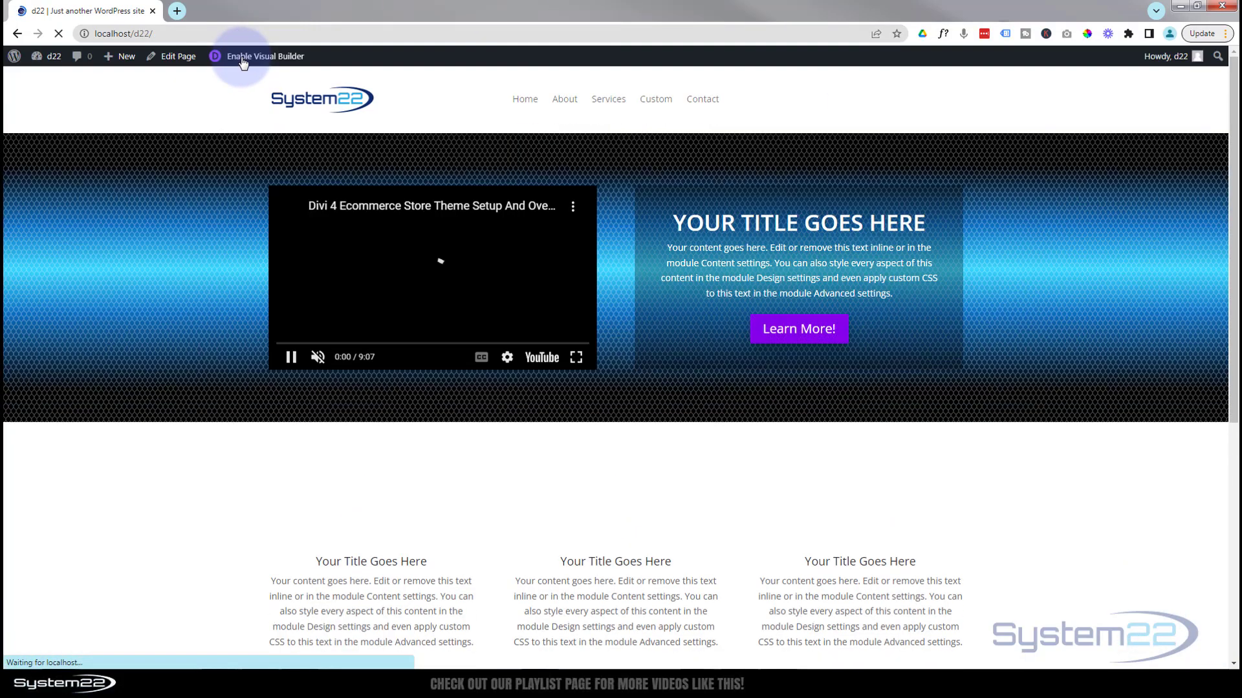